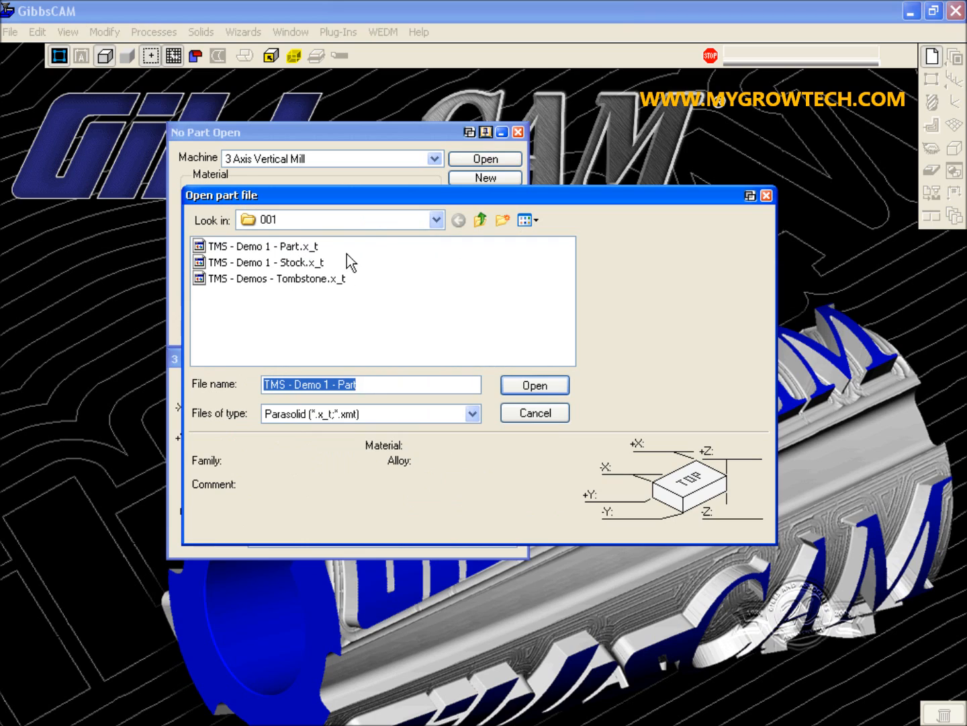
- Open the Parasolid file TMS - Demo 1 - Part with Solidify, Remove Unneeded Topology and Simplify enabled
click(551, 390)
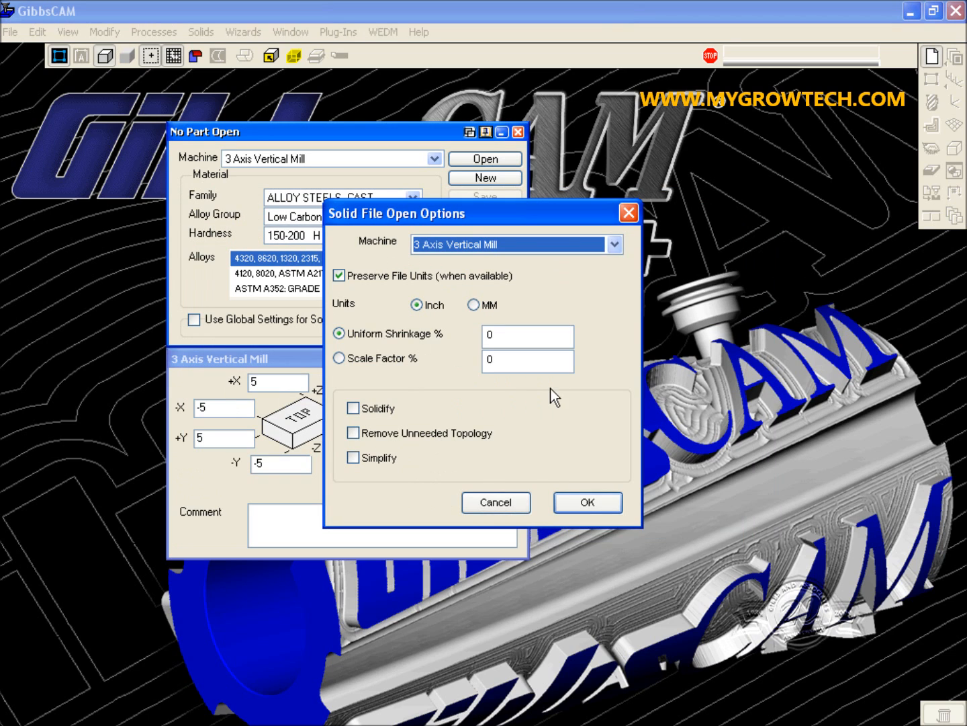
click(374, 409)
click(377, 434)
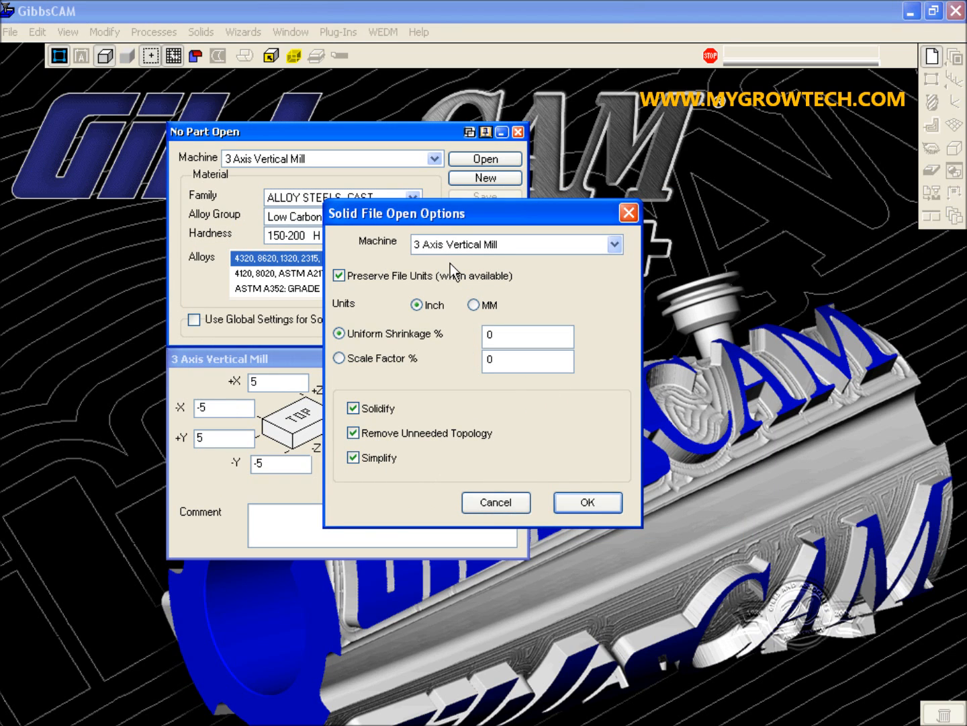
click(578, 505)
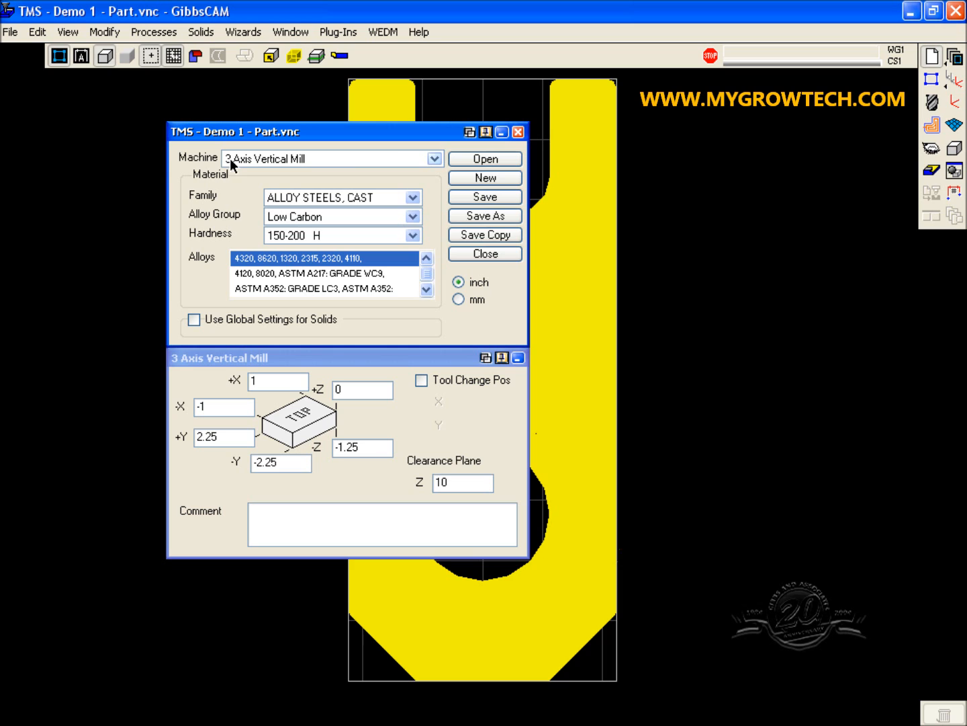
click(932, 58)
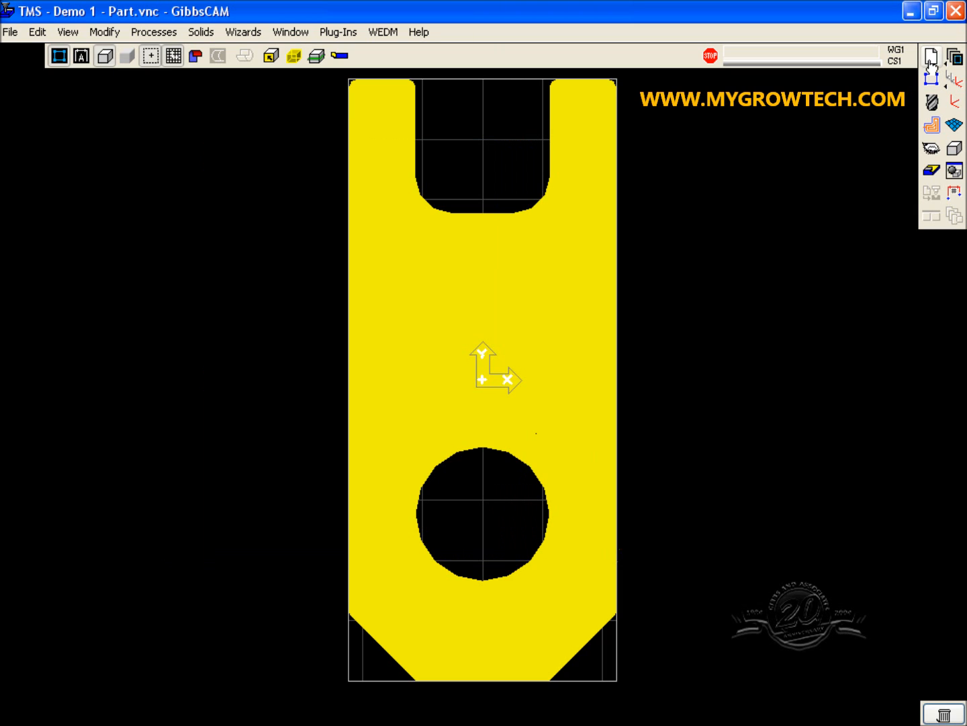
- Create a new coordinate system named PART
click(931, 149)
click(887, 159)
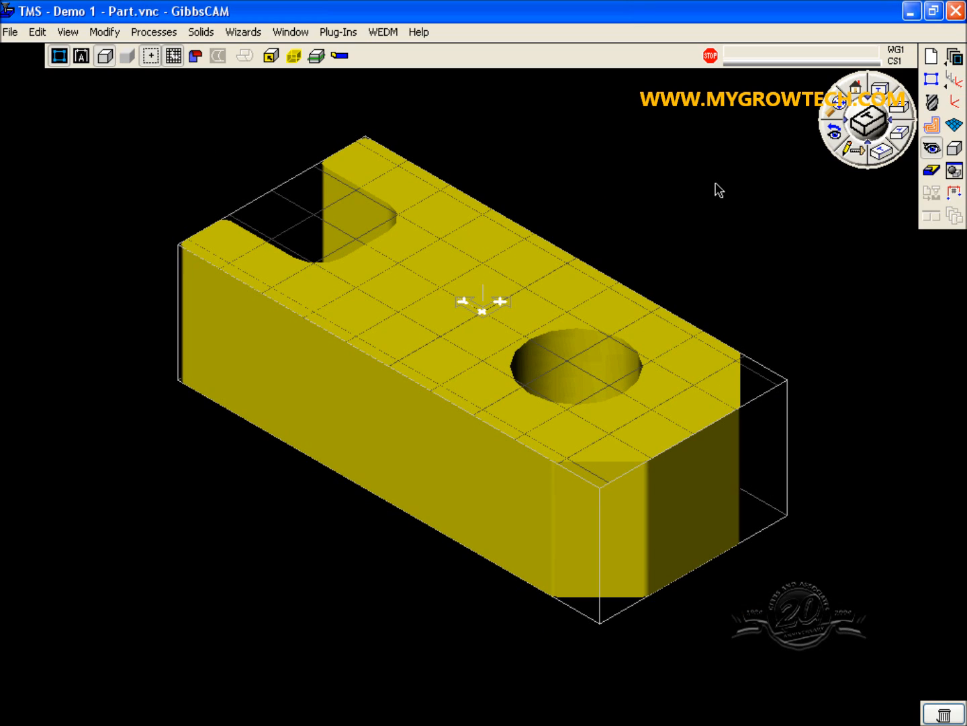
click(955, 78)
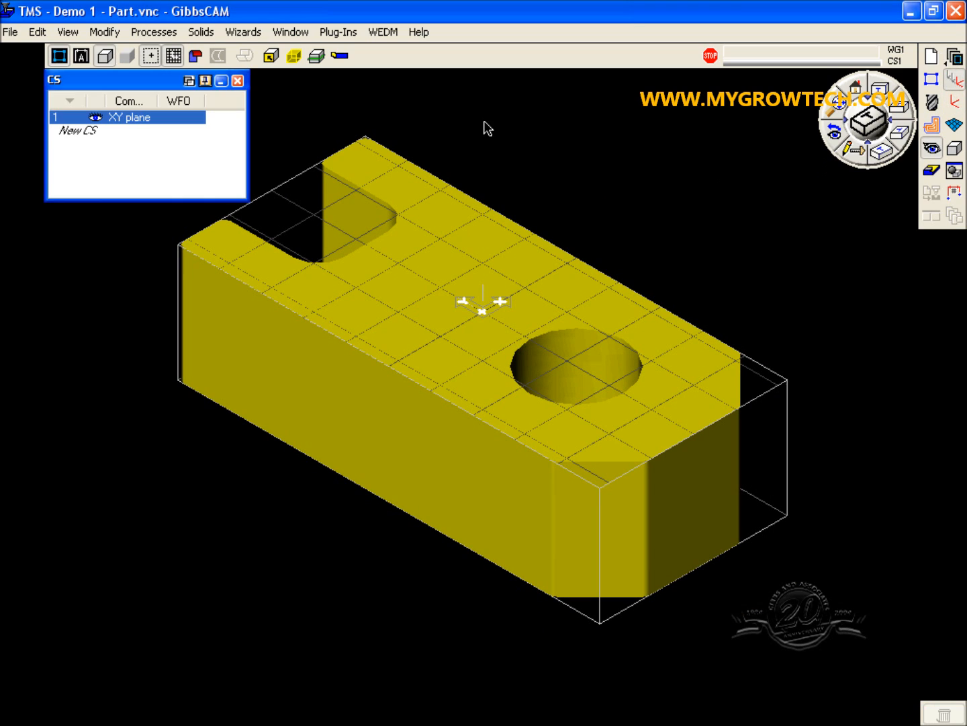
click(98, 130)
click(128, 133)
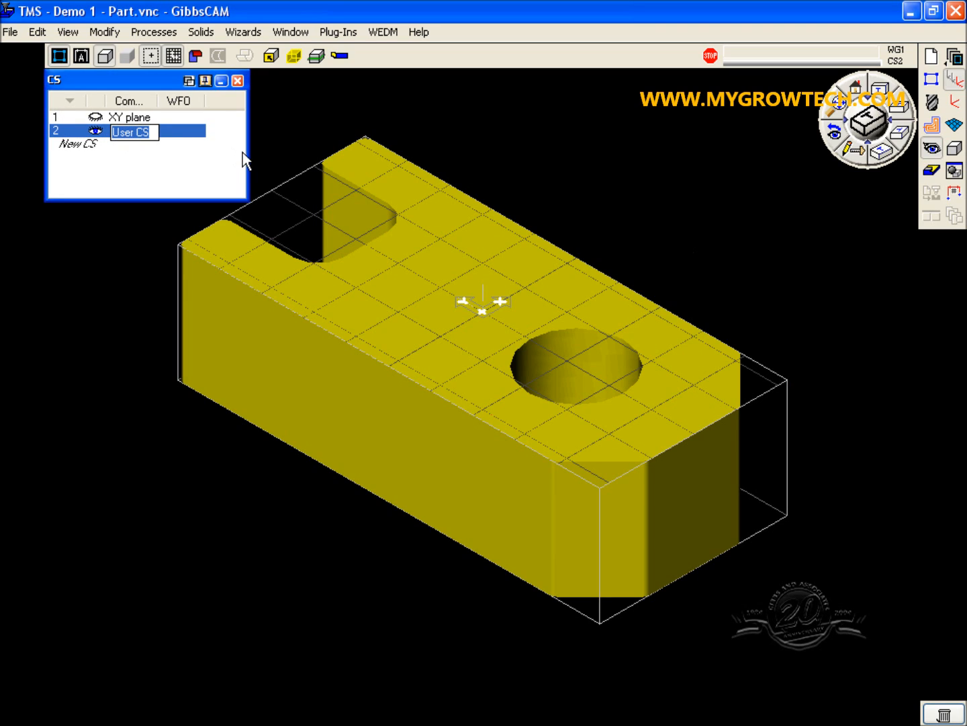
text(PART)
key(Return)
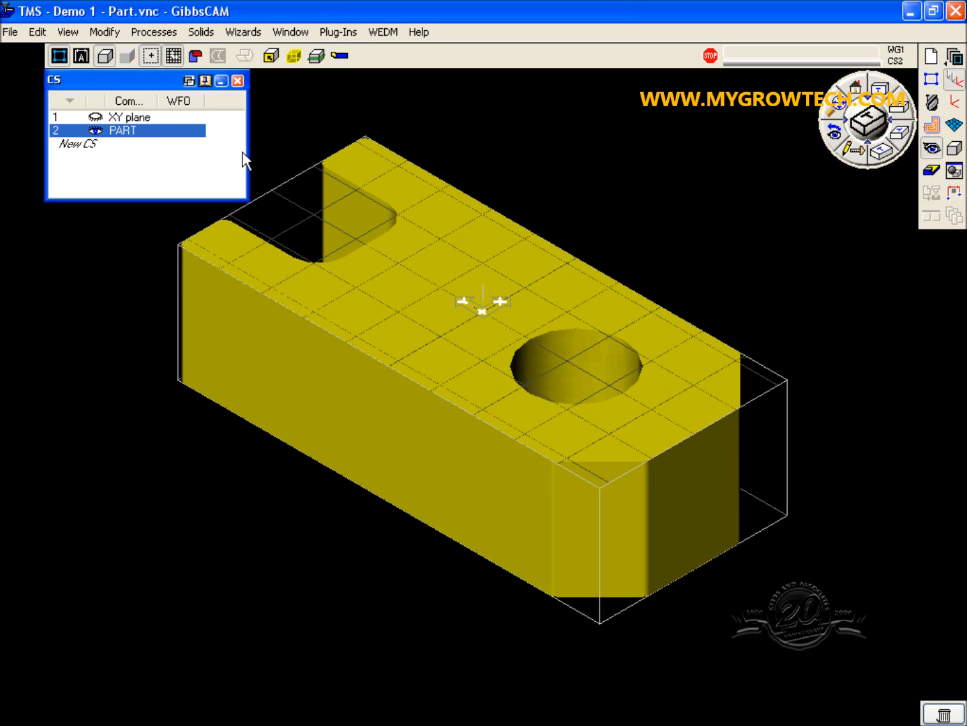
- Move the selected part solid to the PART coordinate system with Change CS (XYZ)
click(396, 265)
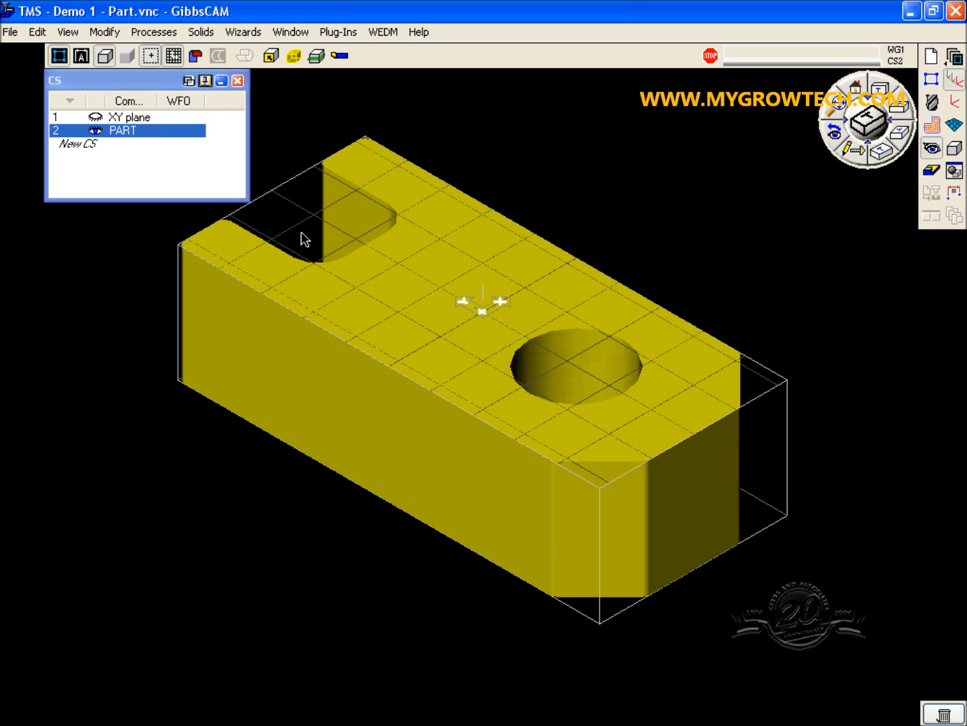
click(104, 32)
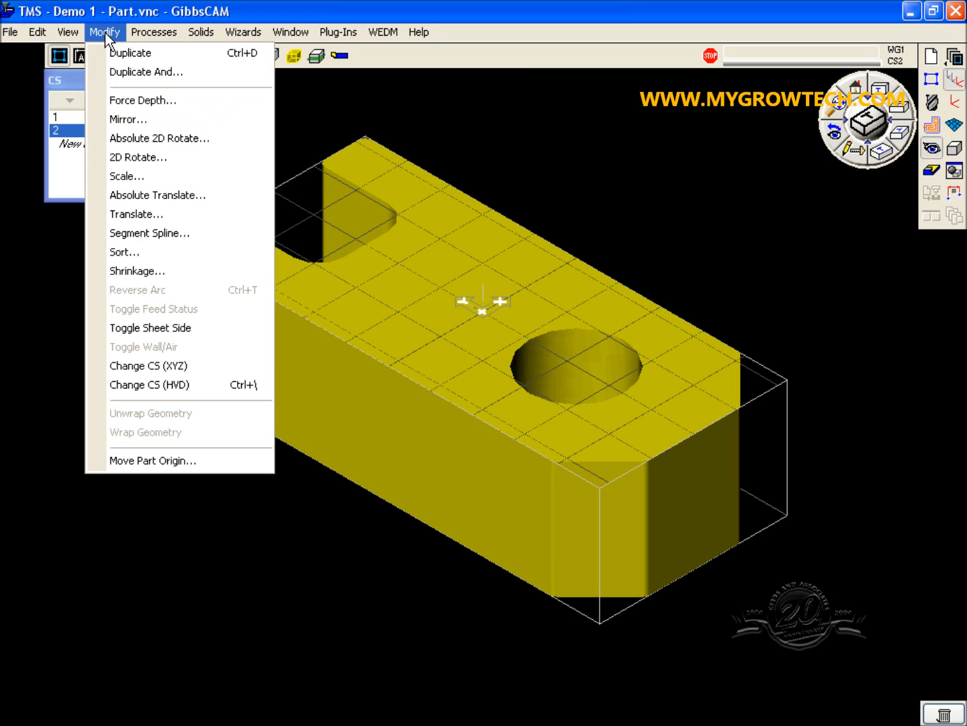
click(182, 359)
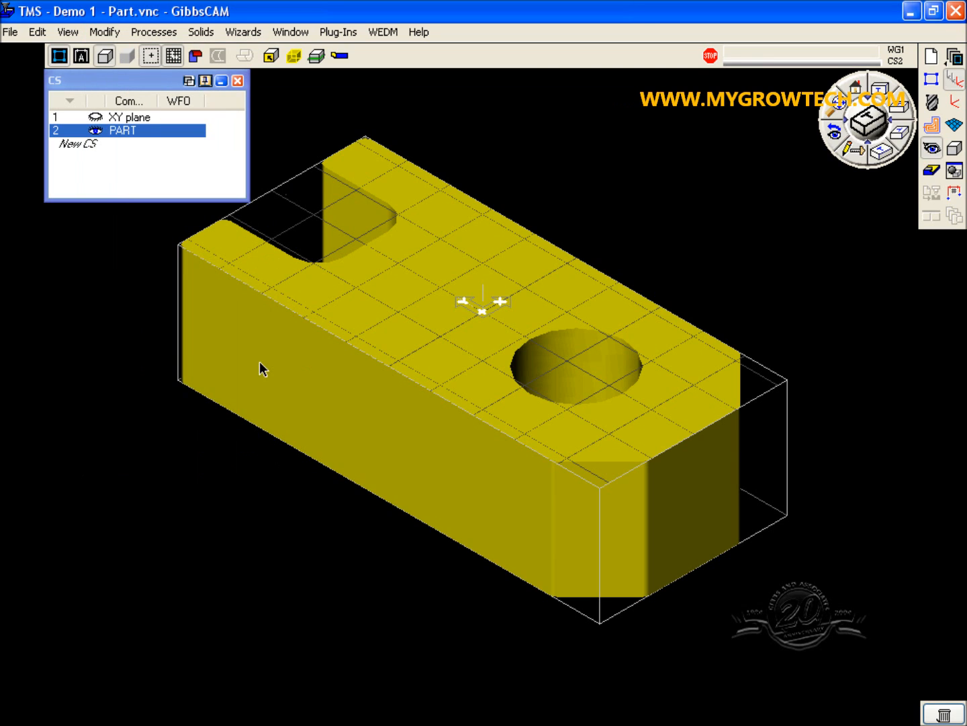
click(238, 80)
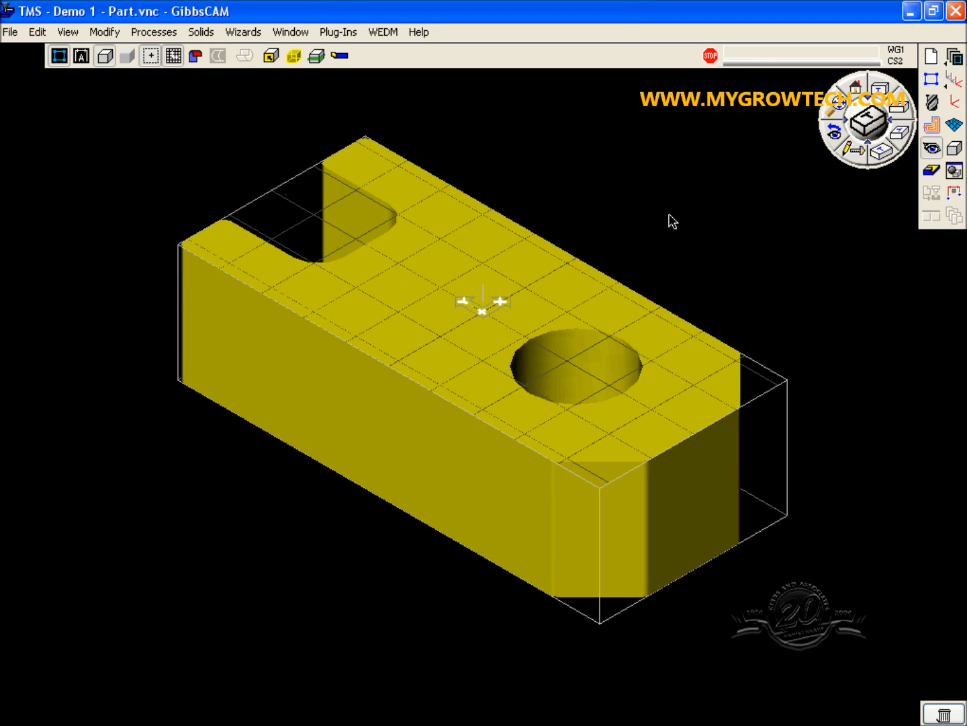
- Extract the through-hole's circle as geometry from the part solid and deselect the solid
click(932, 79)
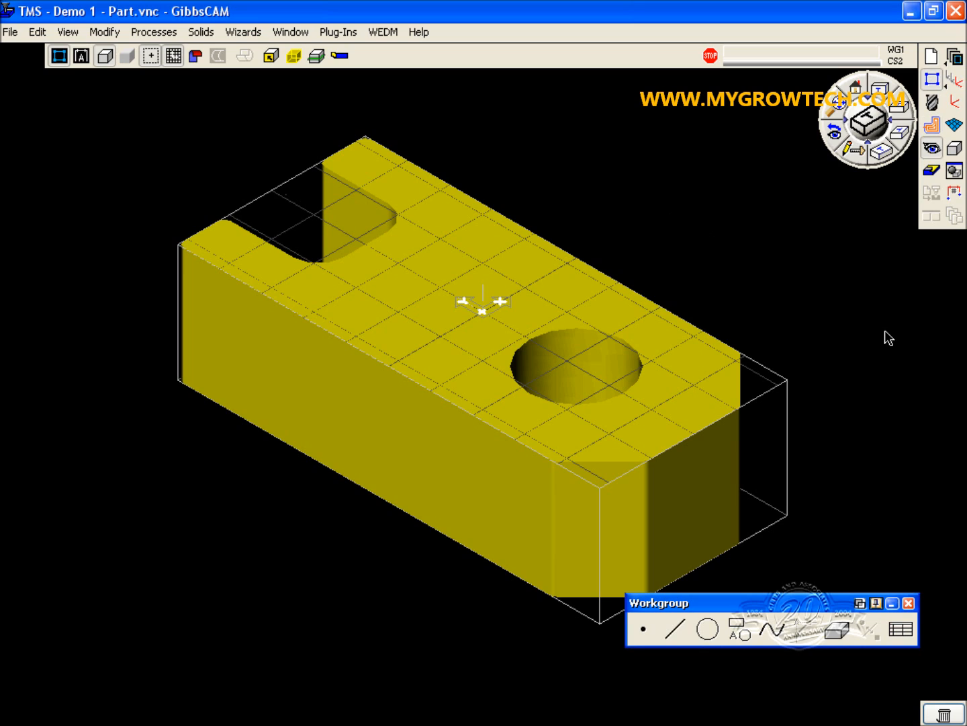
click(836, 630)
click(636, 632)
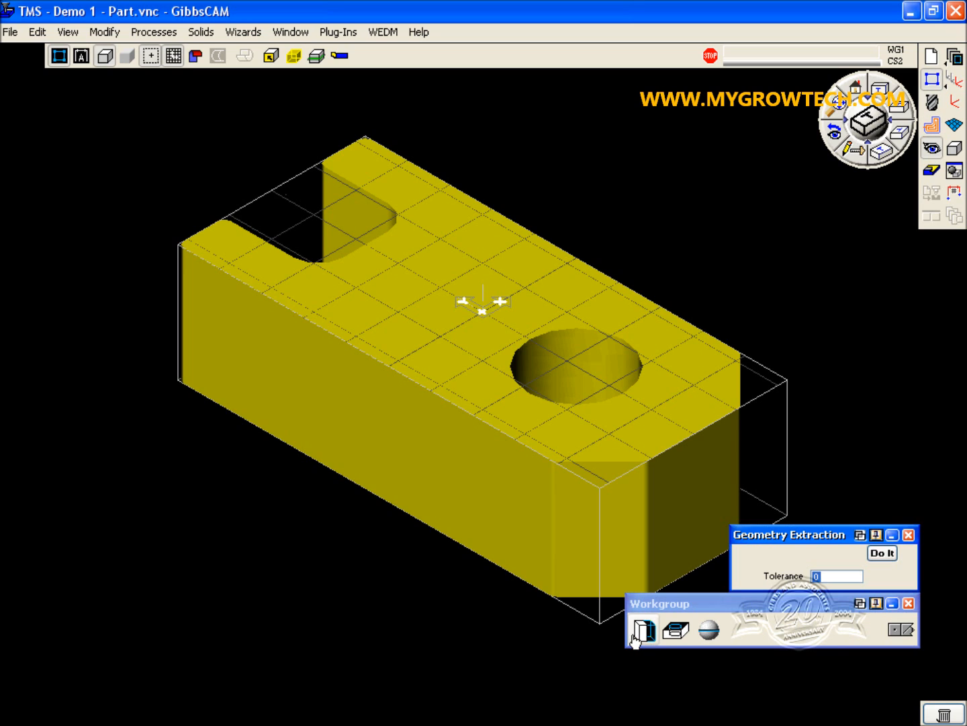
click(676, 629)
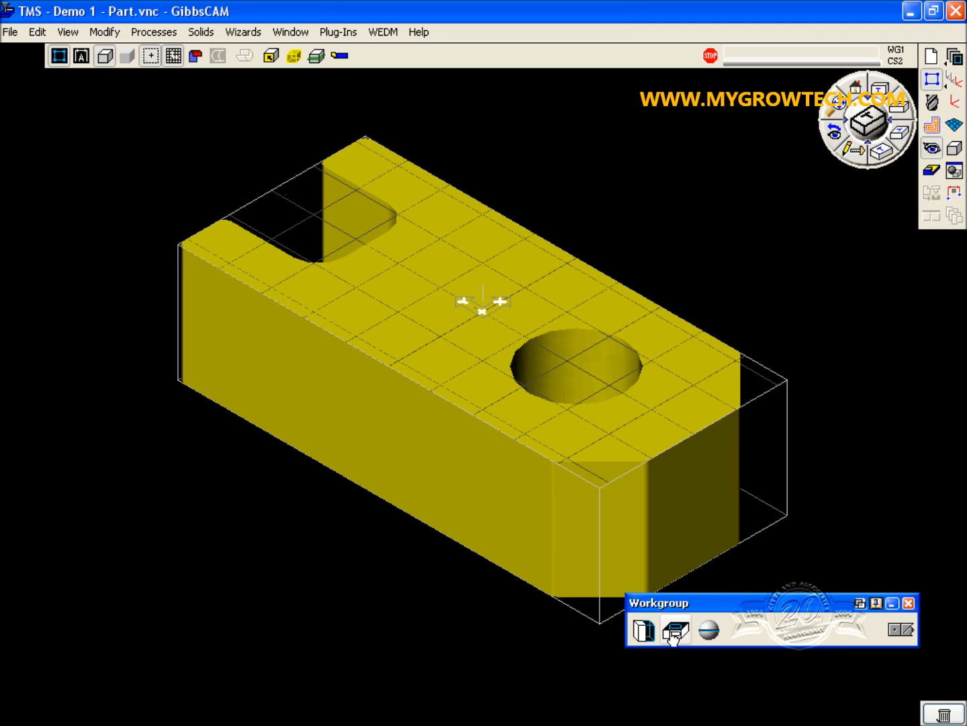
click(901, 553)
click(900, 632)
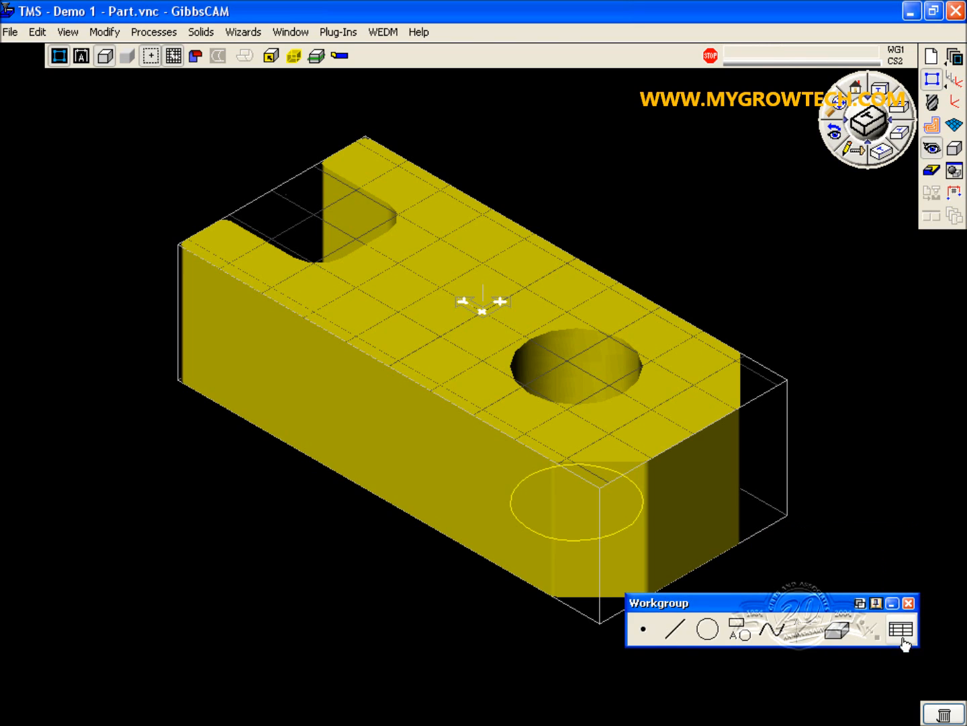
click(909, 603)
click(932, 360)
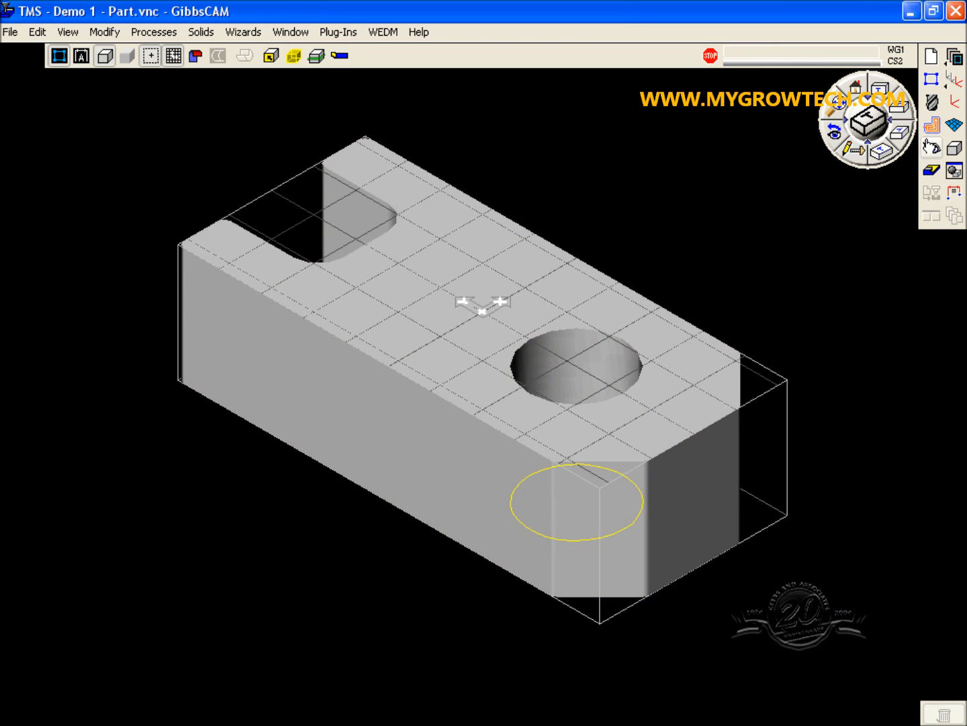
- Load the saved process Op #1 Drilling for machining
click(932, 124)
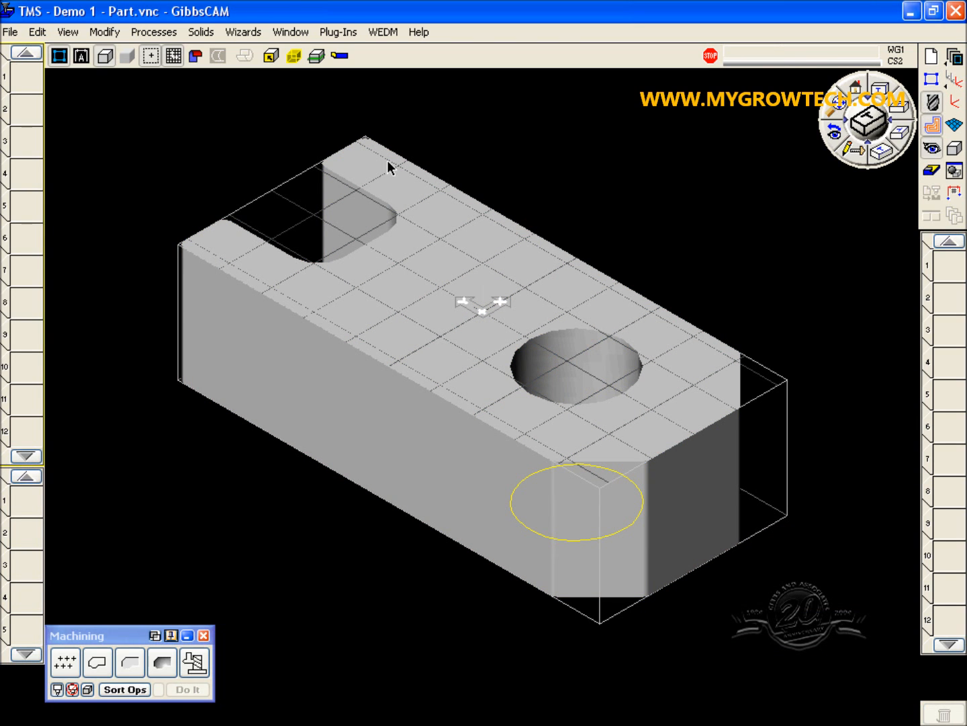
click(149, 31)
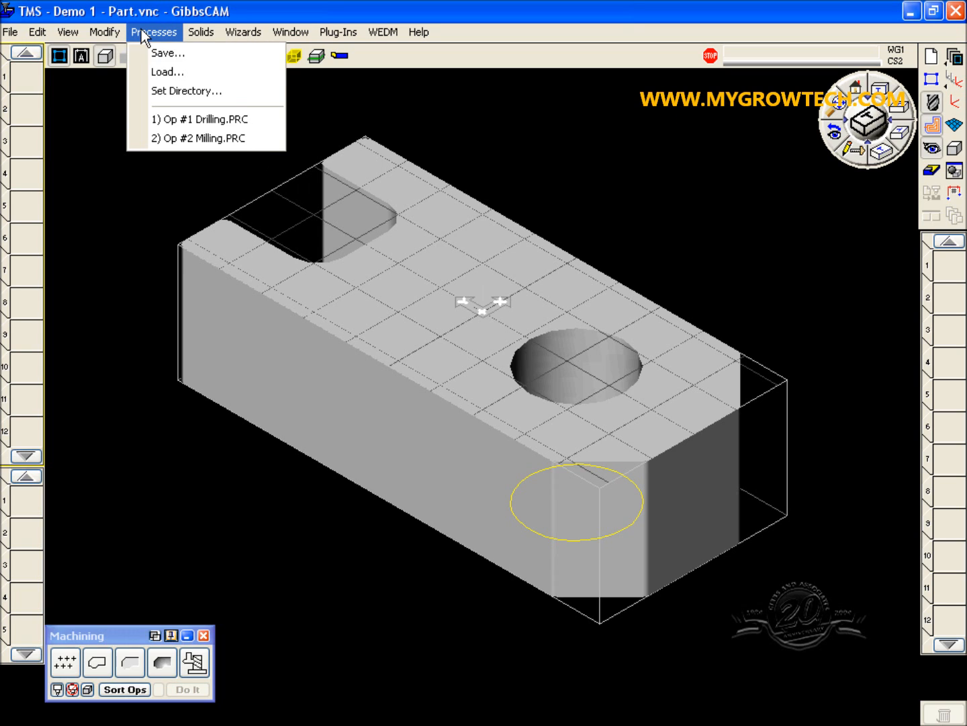
click(202, 121)
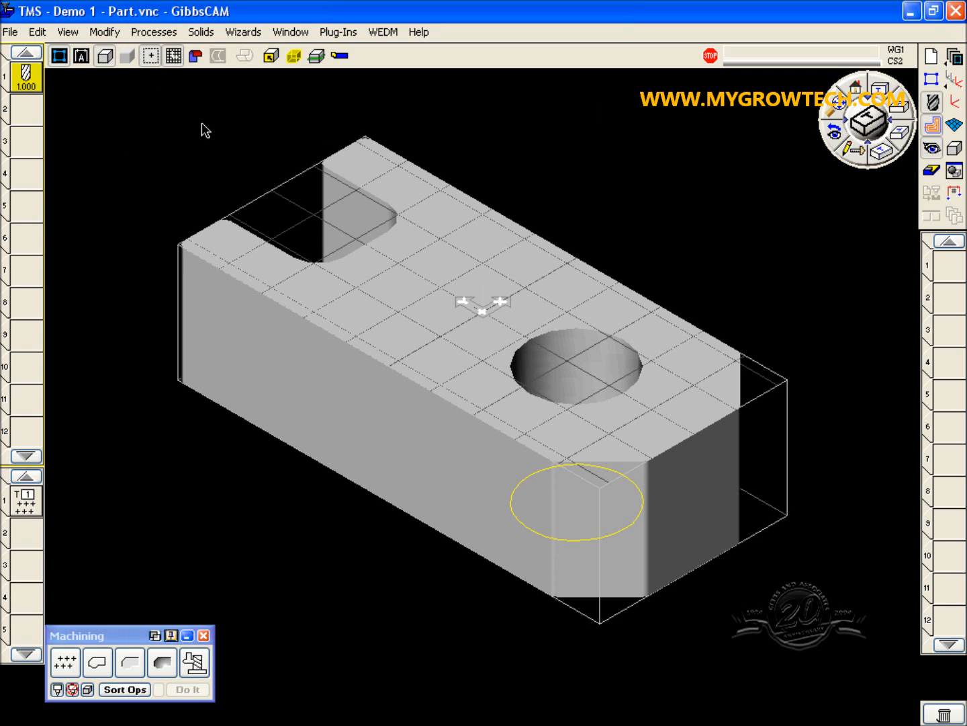
- Set the holes process's machining CS to 2: PART and generate the drilling operation on the extracted circle
click(521, 530)
double_click(38, 502)
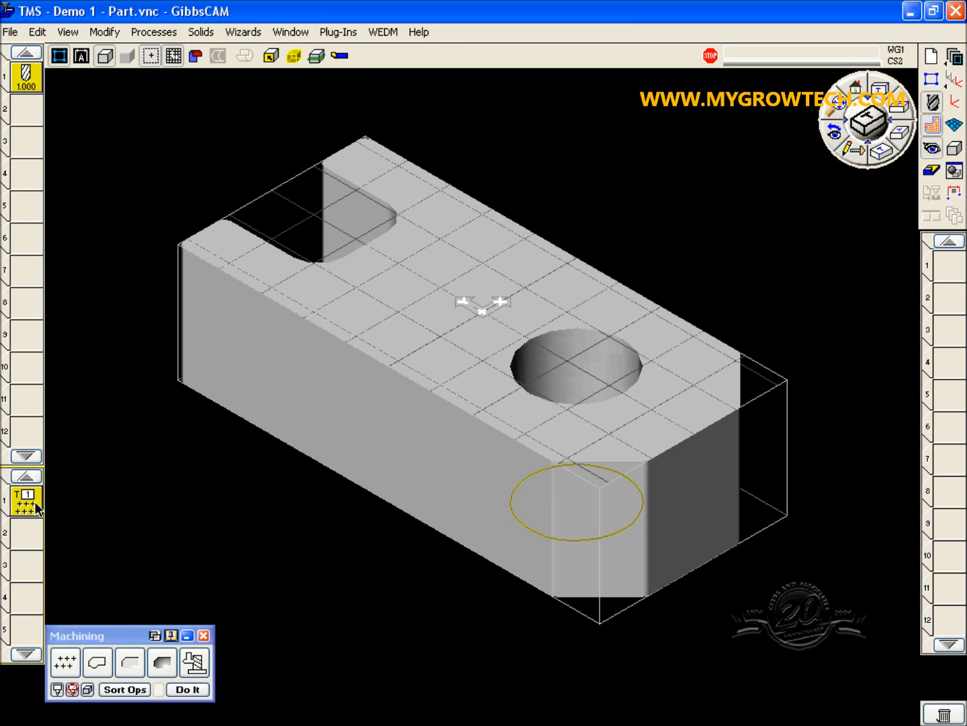
click(350, 411)
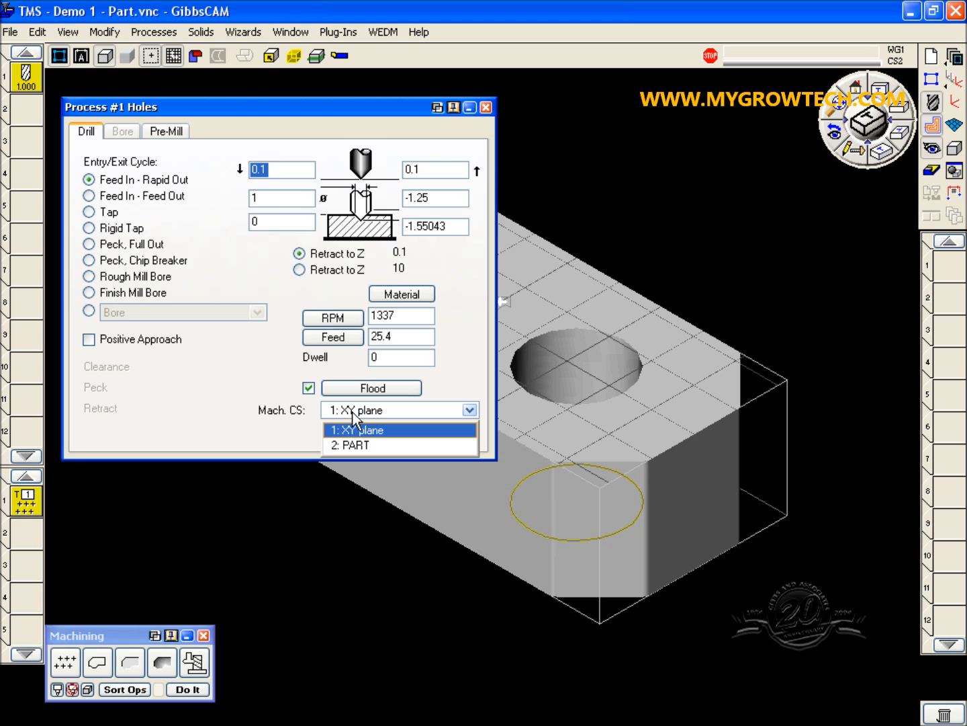
click(364, 444)
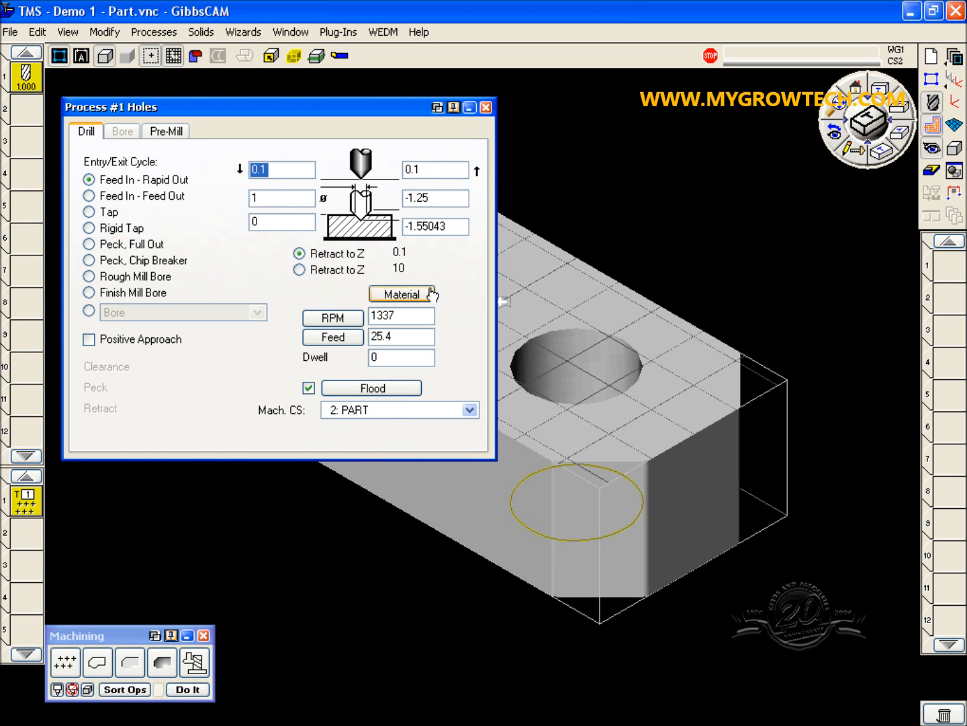
click(486, 107)
click(195, 690)
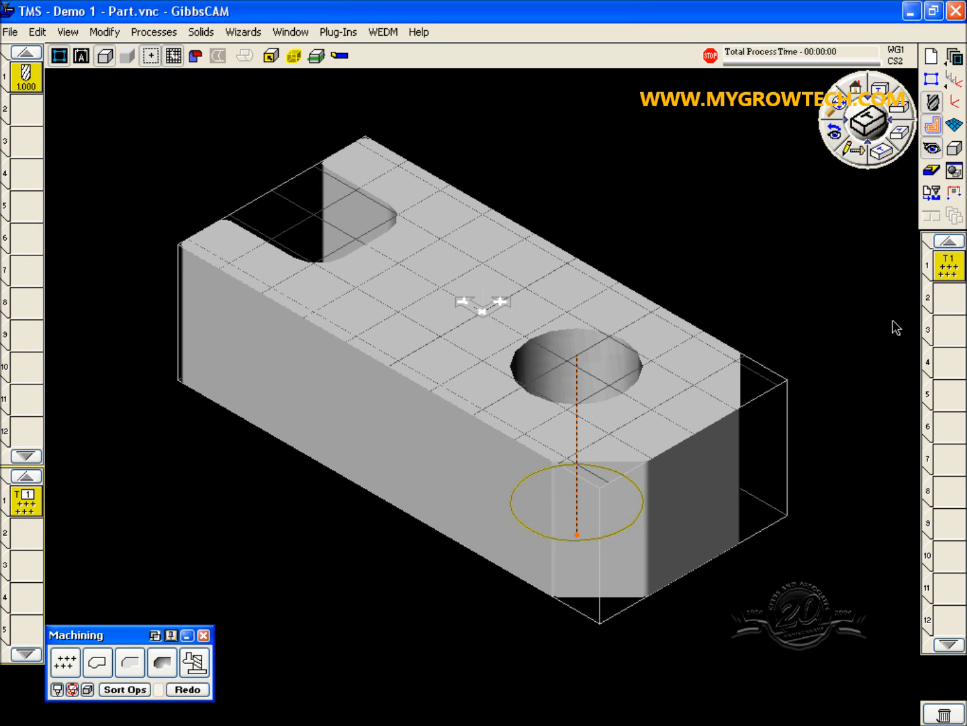
- Load the saved process Op #2 Milling in place of the drilling process and check its contour settings
click(948, 305)
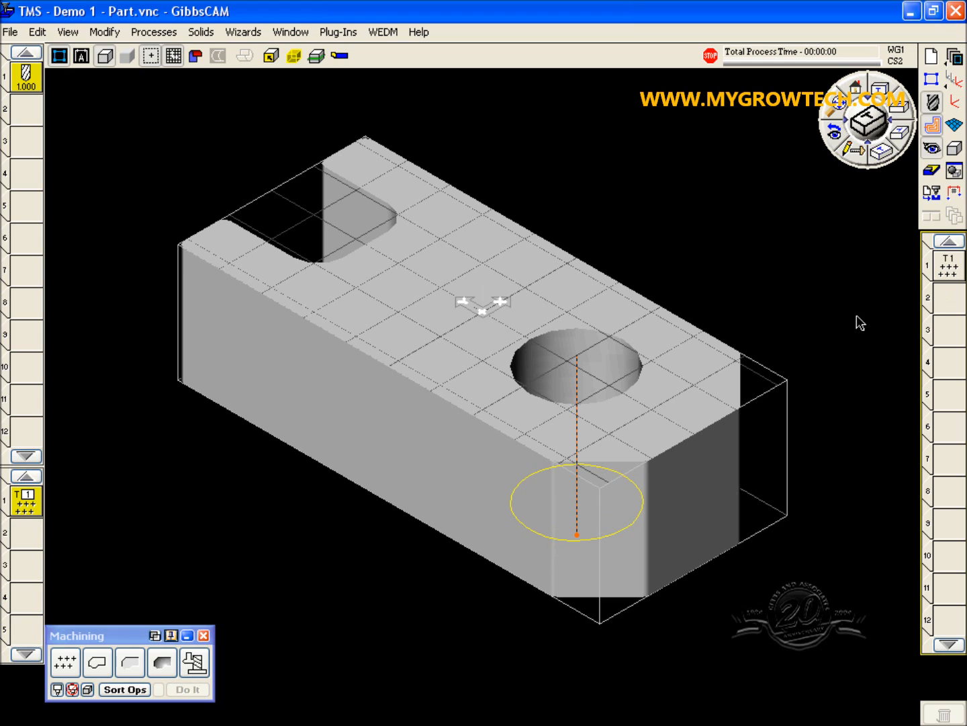
click(37, 498)
click(153, 31)
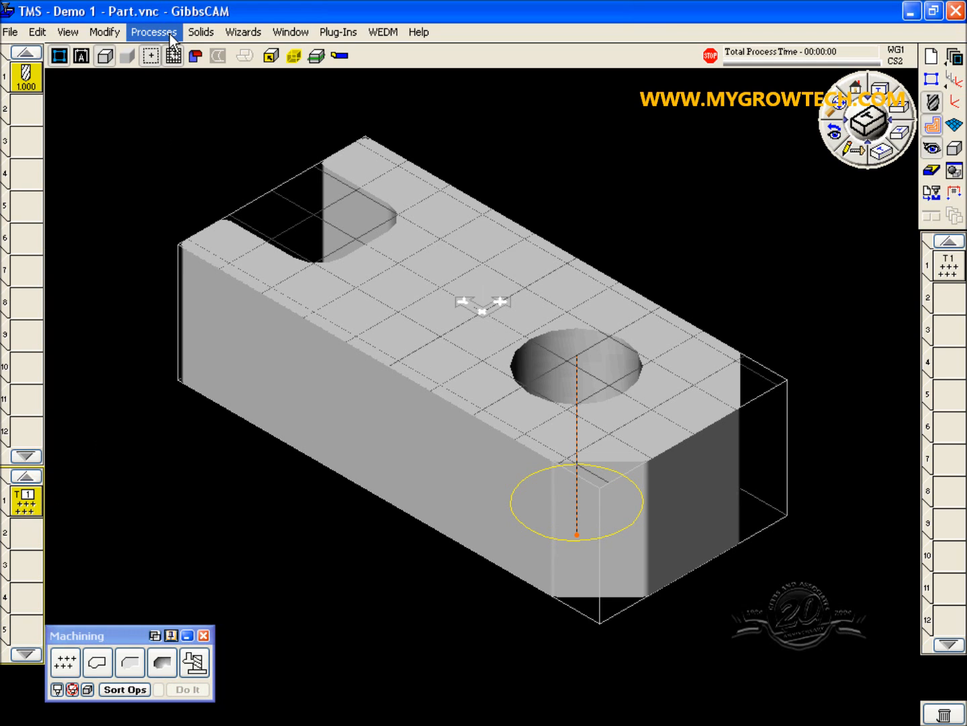
click(186, 136)
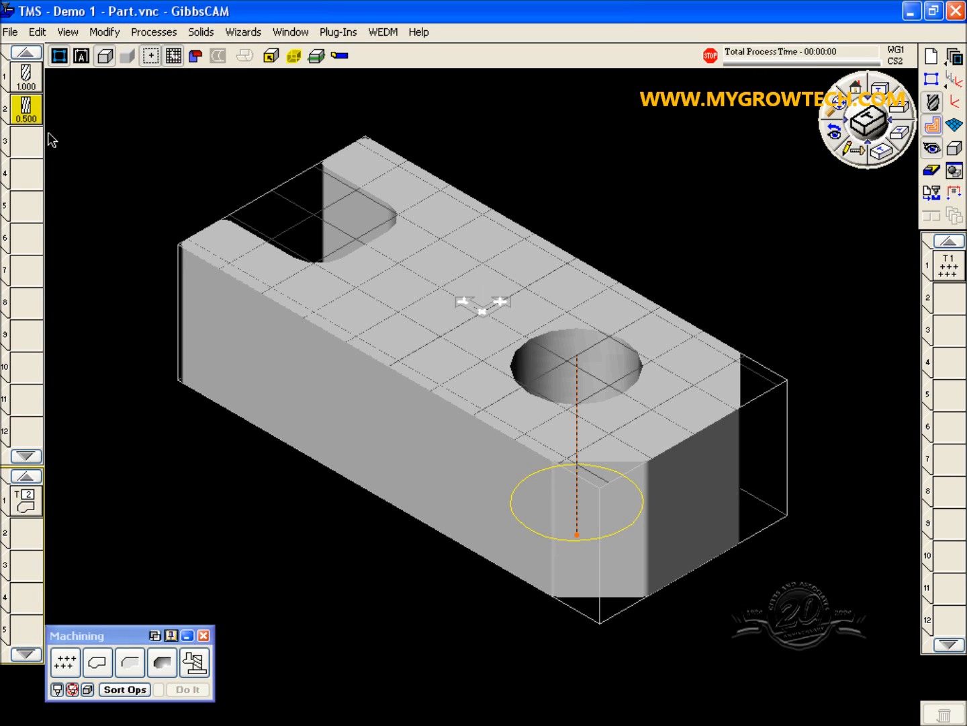
double_click(24, 503)
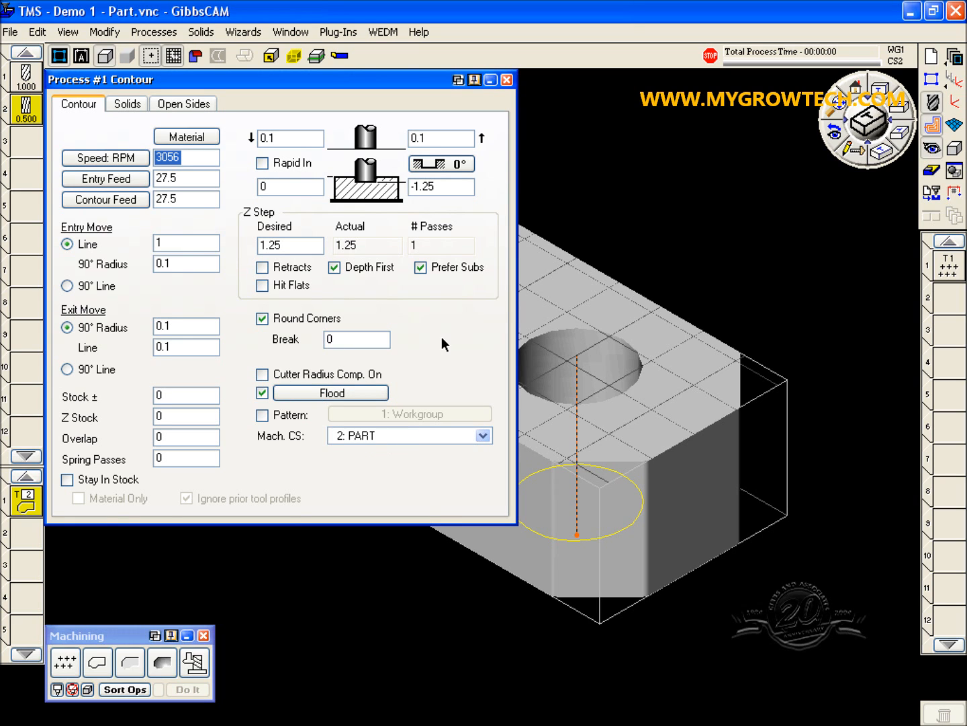
click(509, 80)
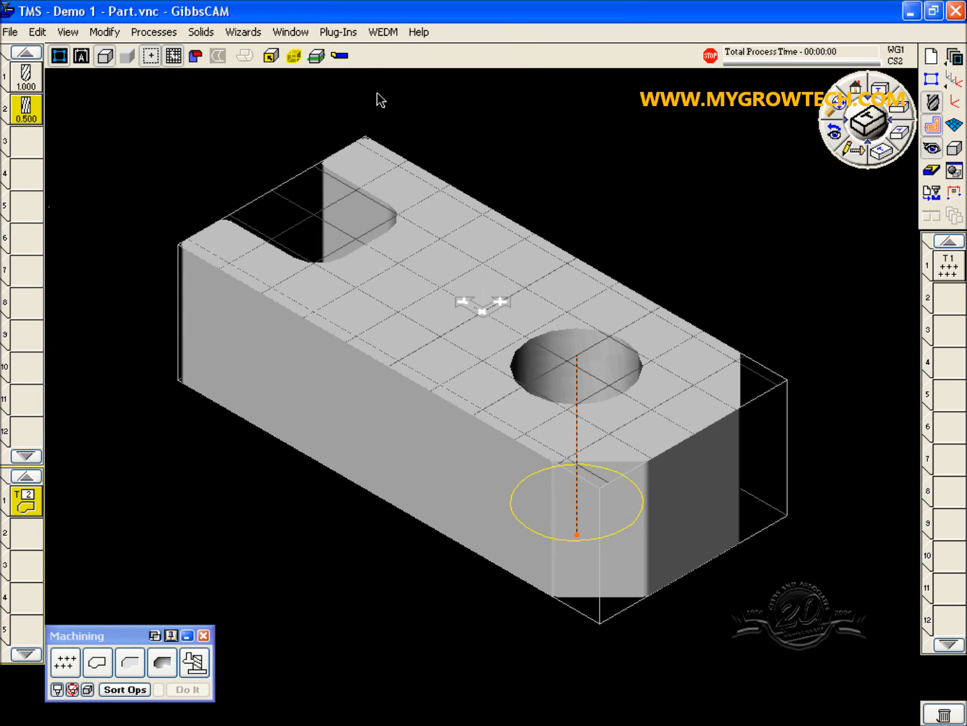
- Pick the part's outer profile at the slot's closed end with the profiler and generate the contour operation
click(316, 56)
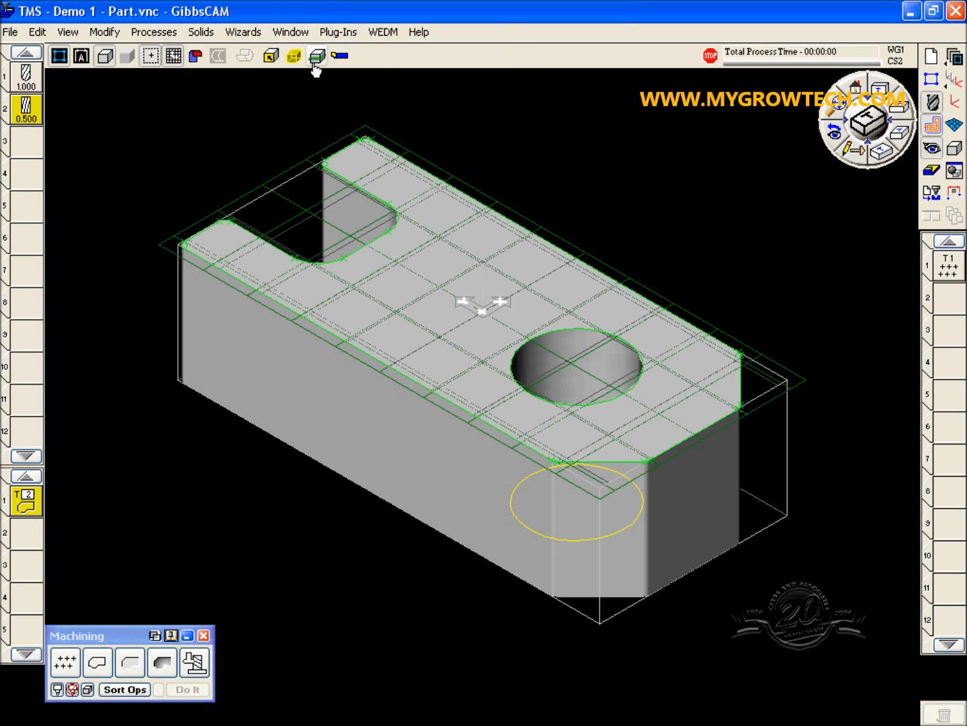
click(359, 246)
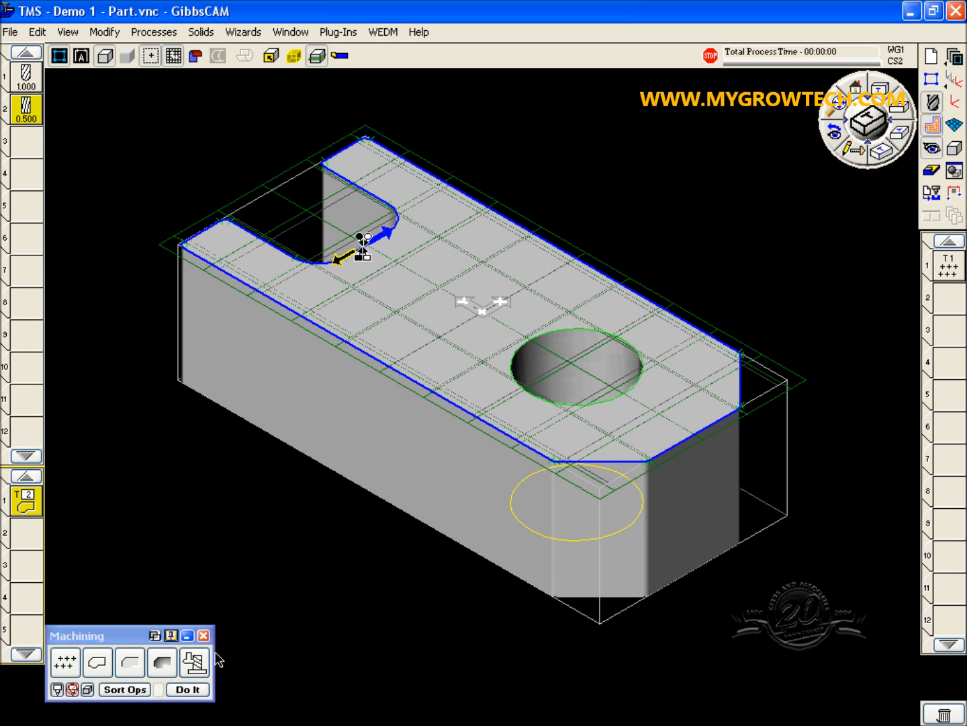
click(199, 691)
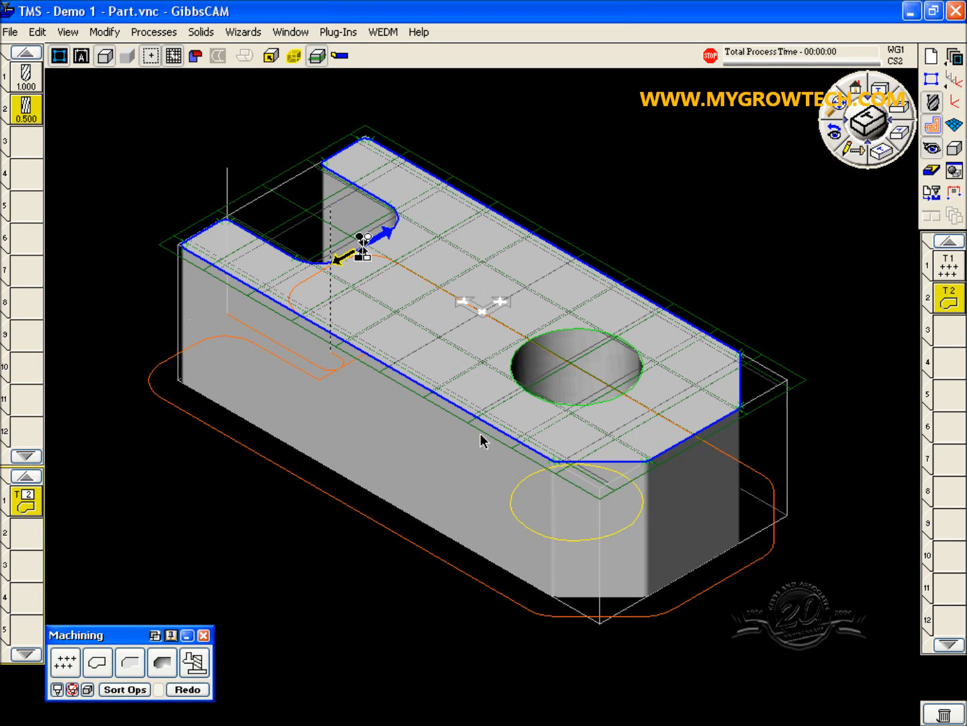
- Run the cut part rendering of the drilling and contour operations and inspect the machined part
click(932, 172)
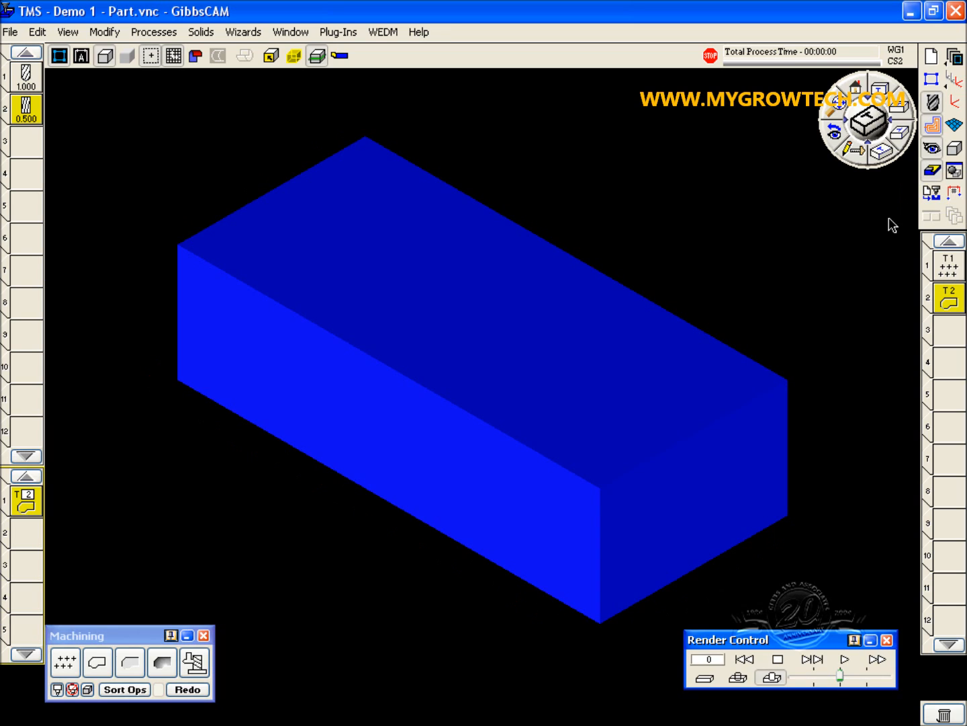
click(846, 660)
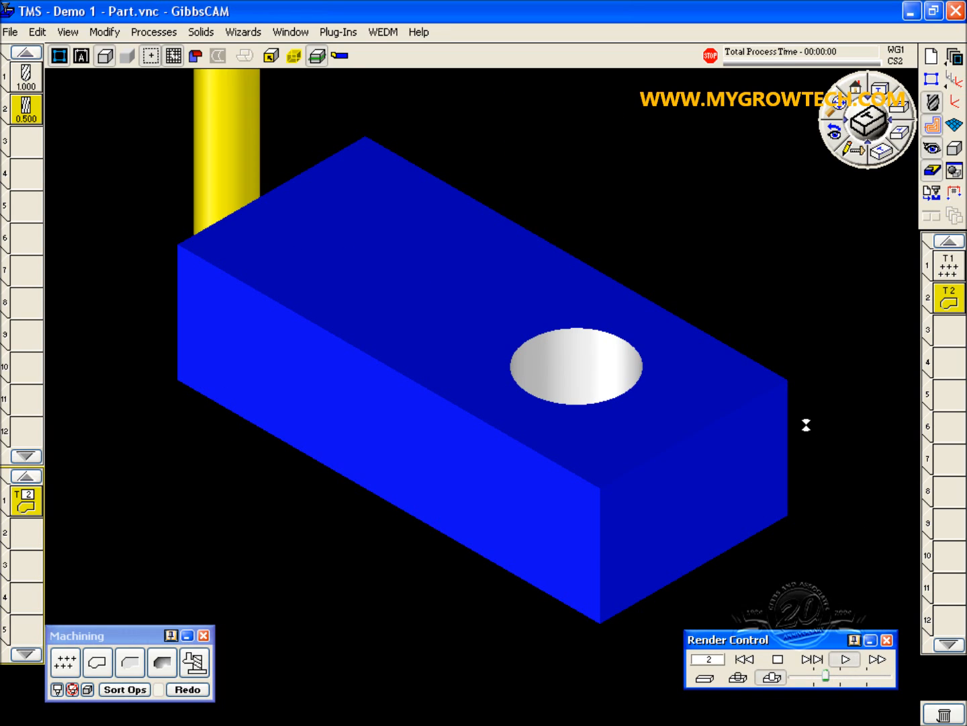
middle_drag(790, 404, 804, 428)
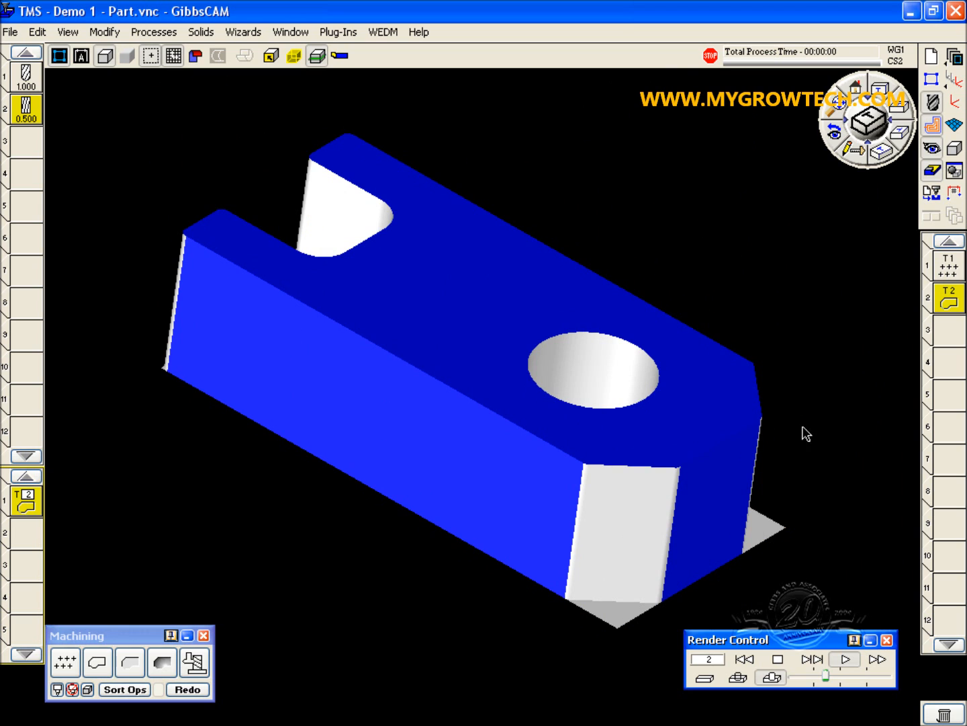
- Close the cut part rendering, deselect the operations and turn off their toolpath display
click(934, 173)
click(952, 338)
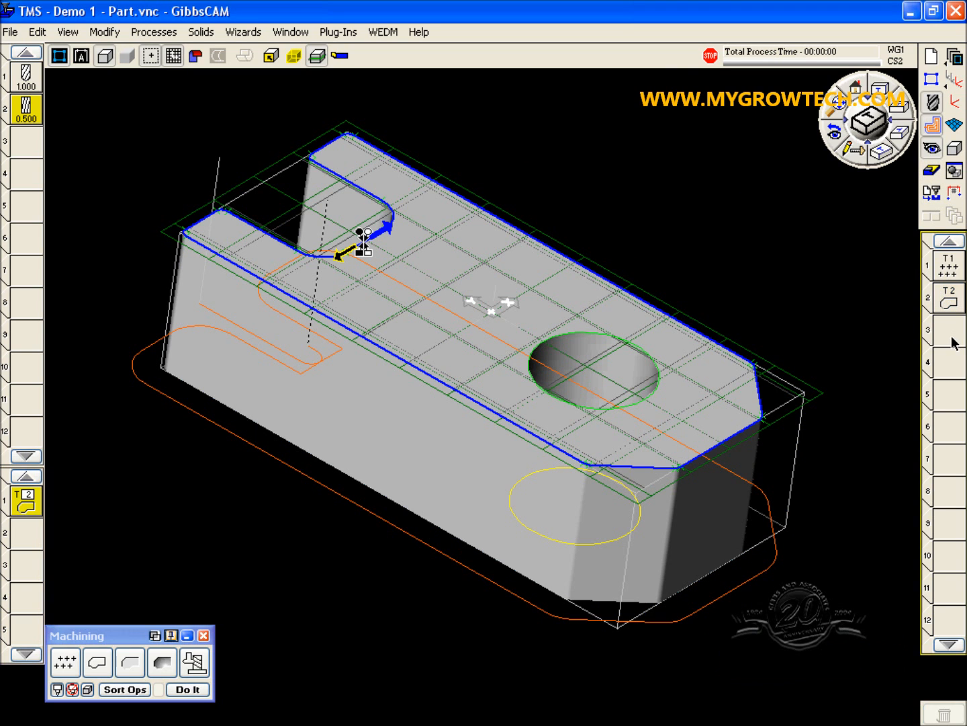
click(858, 310)
click(317, 56)
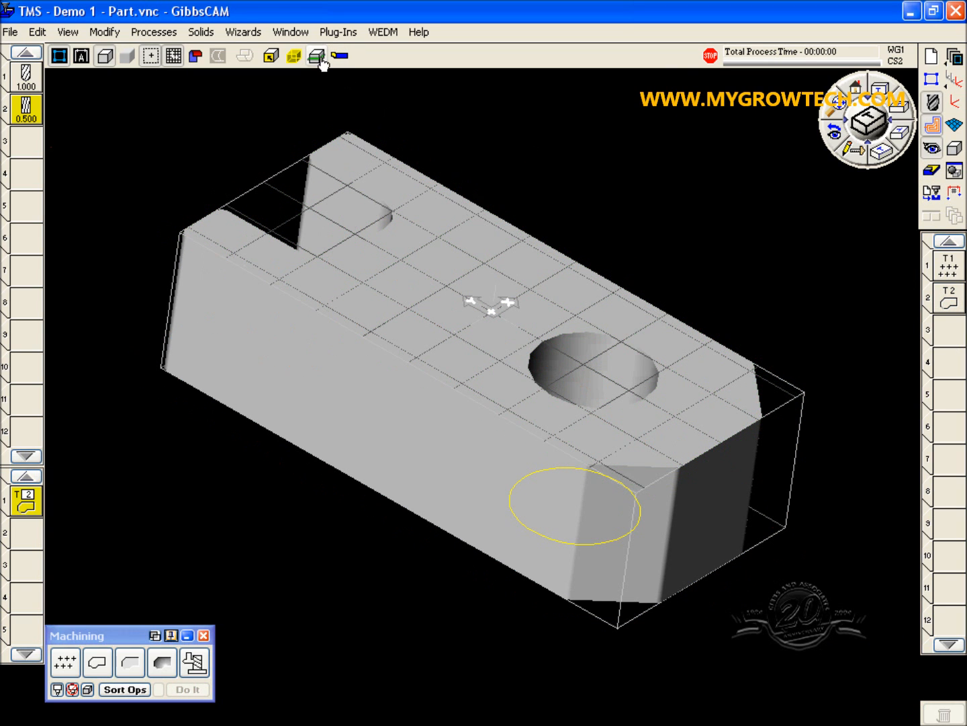
- Discard the contour process from the process list and put away the machining, geometry and tool lists
drag(26, 500, 944, 712)
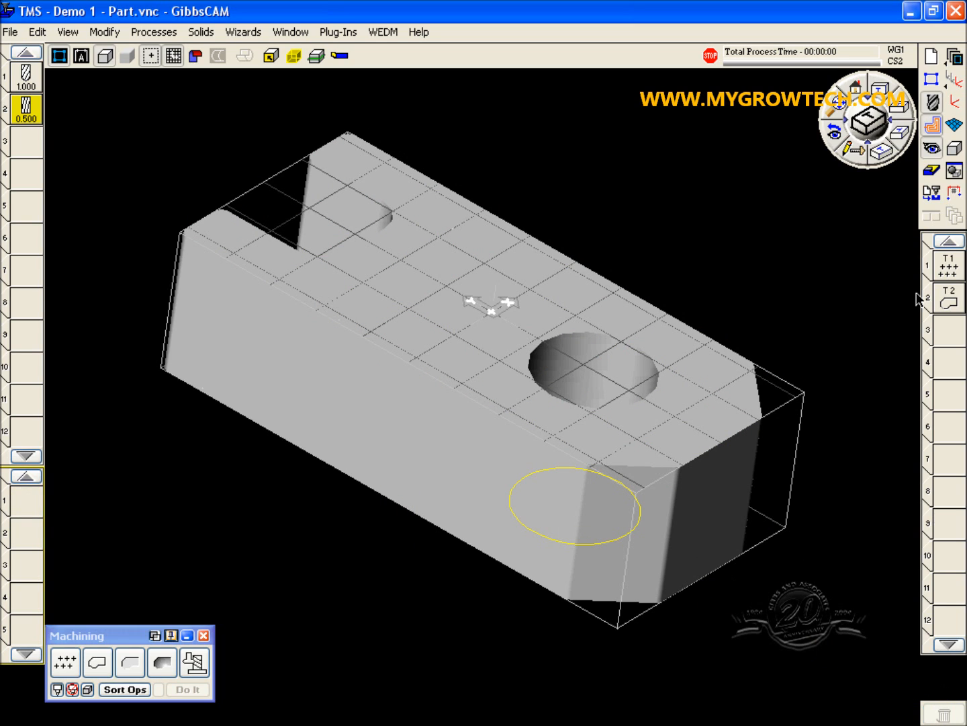
click(931, 128)
click(932, 80)
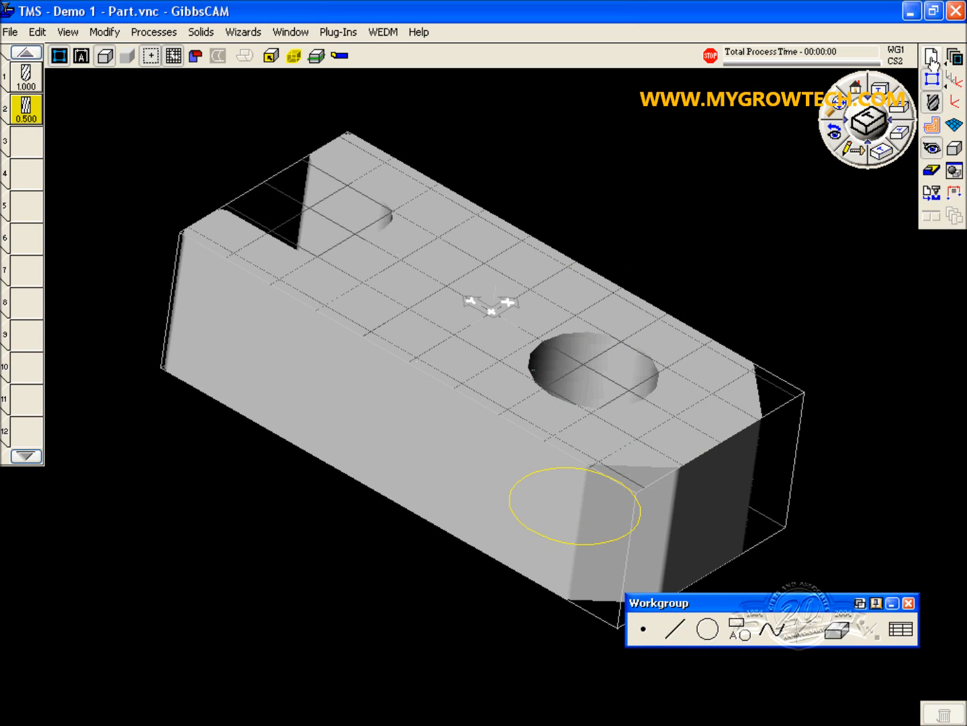
click(932, 81)
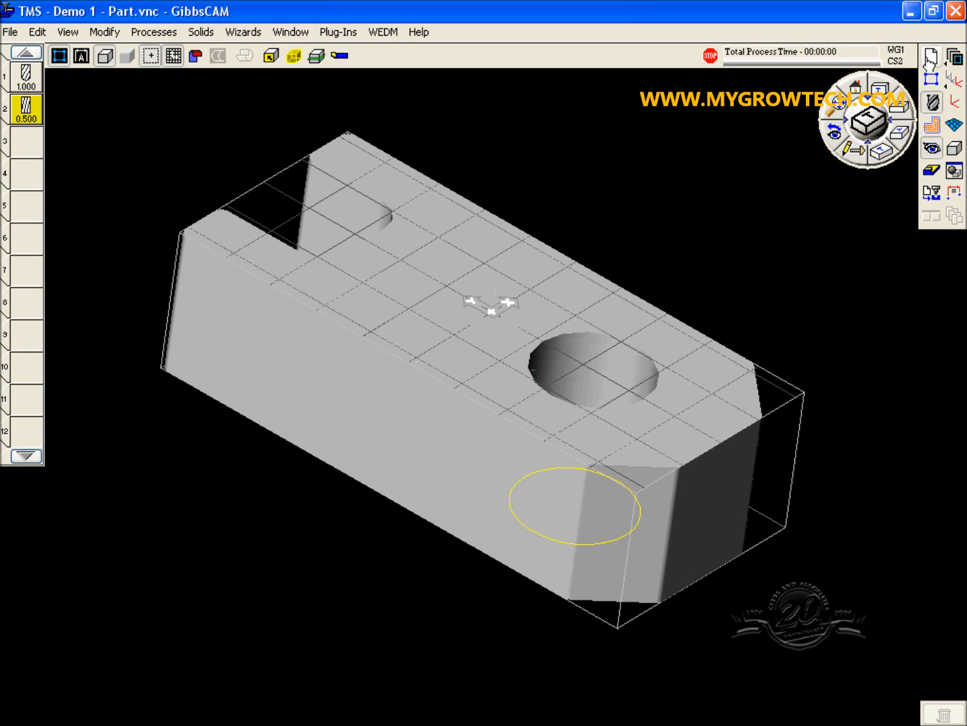
click(932, 102)
- Change the part's machine to 4 Axis Horizontal Mill, review its 4 Axis Setup, and save the file
click(929, 57)
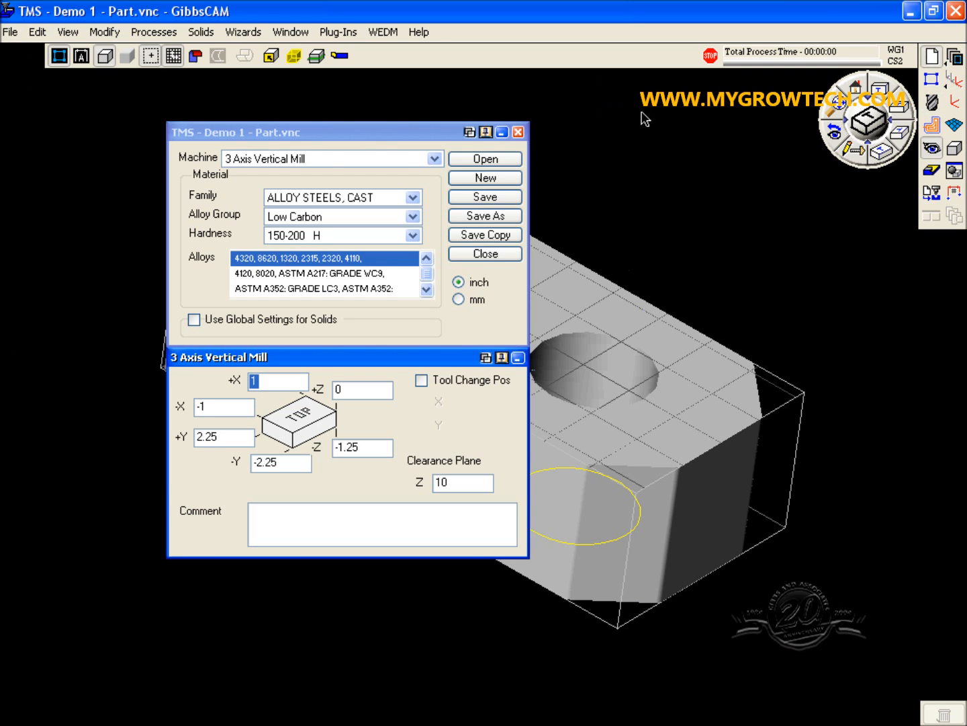
click(323, 155)
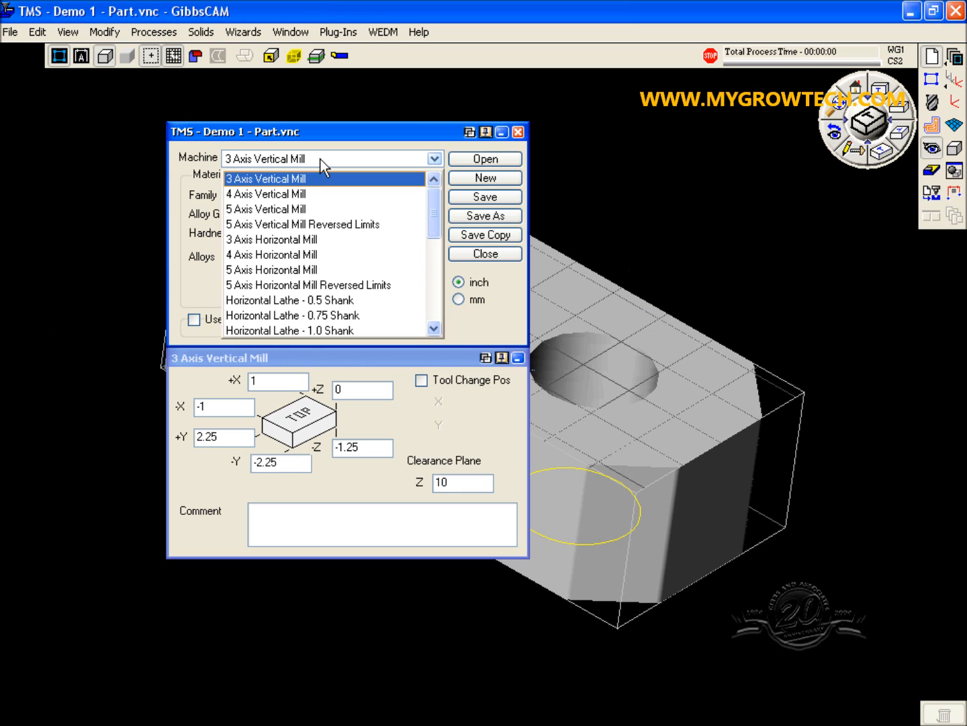
click(302, 256)
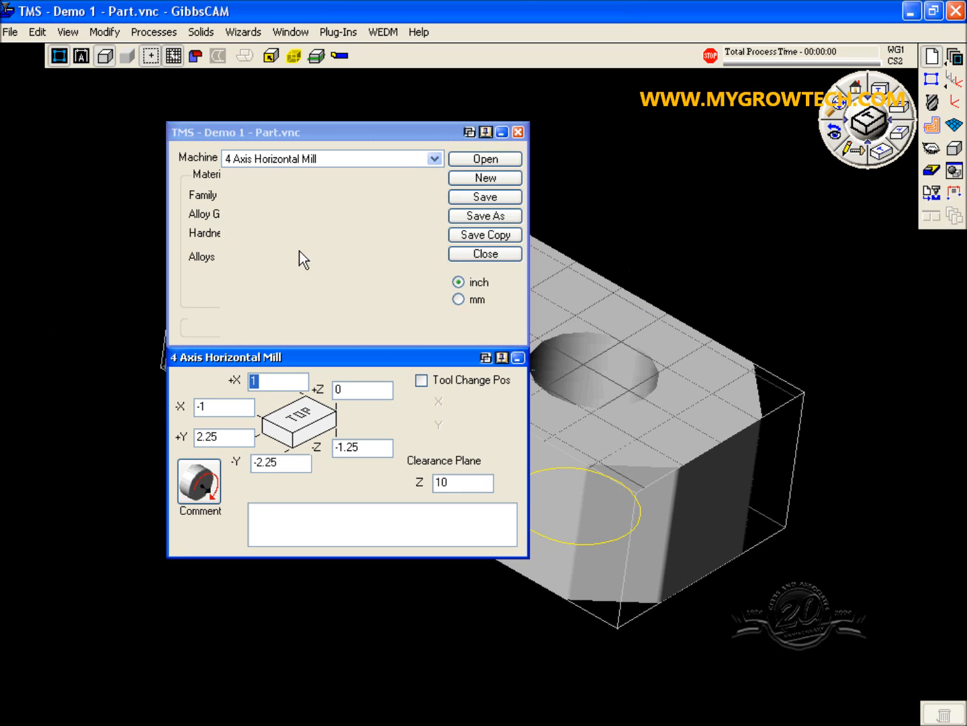
click(203, 487)
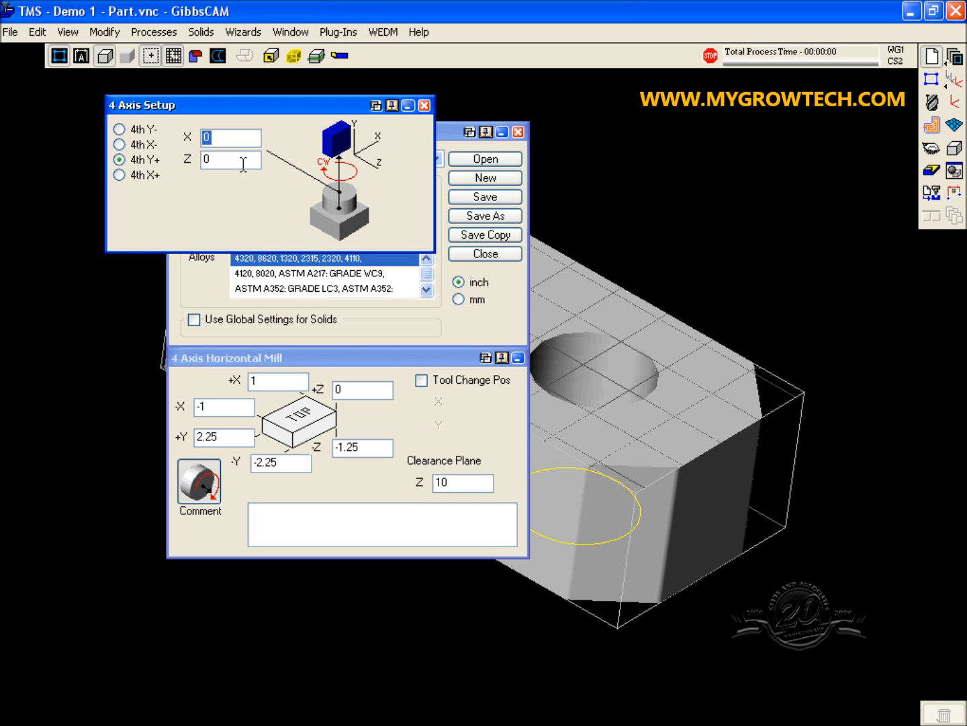
click(424, 106)
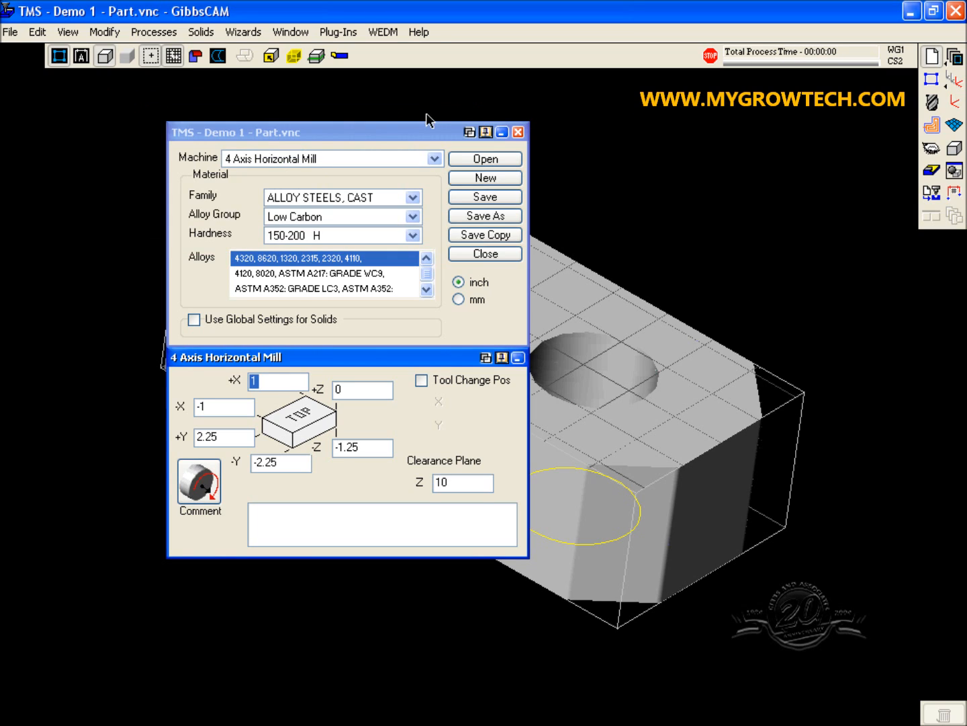
click(488, 197)
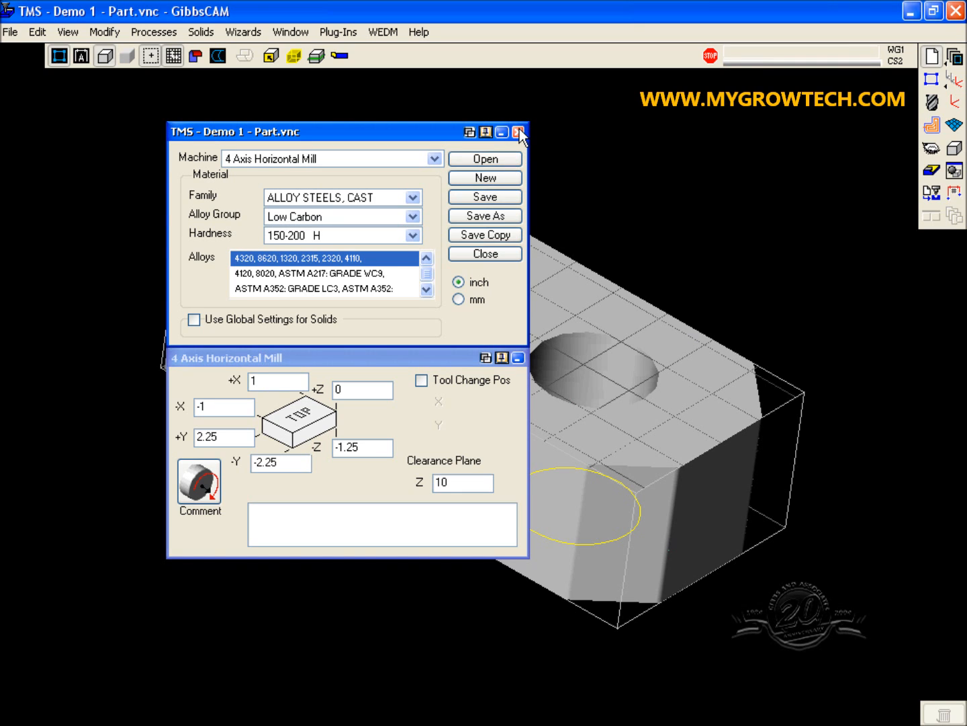
click(517, 131)
- Switch to the isometric view for the horizontal mill and put the part solid into the Body Bag
click(932, 148)
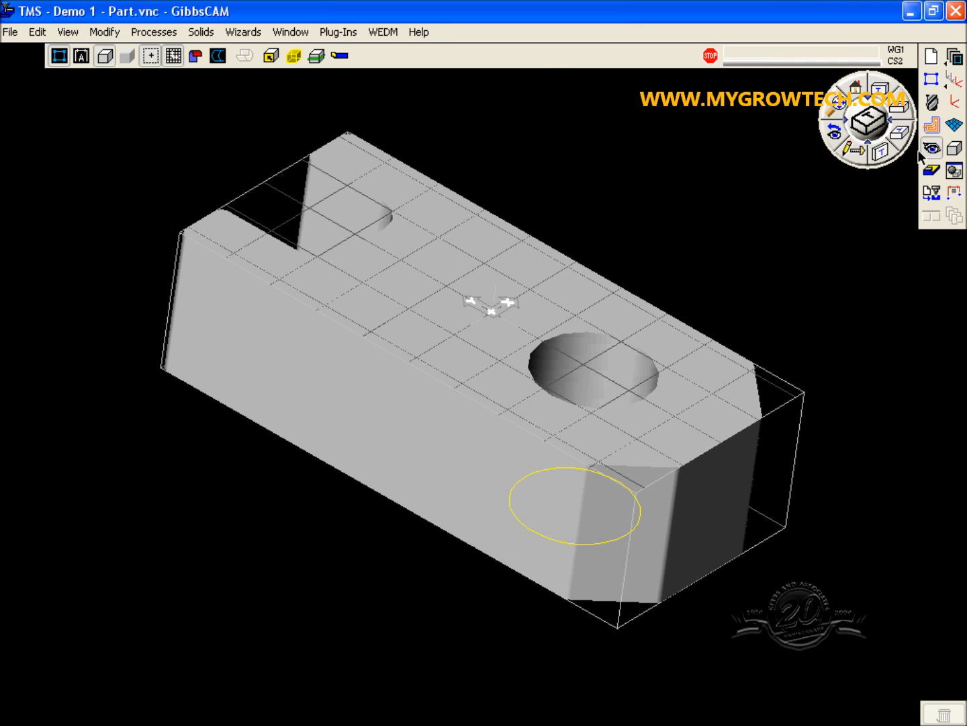
click(849, 138)
click(836, 102)
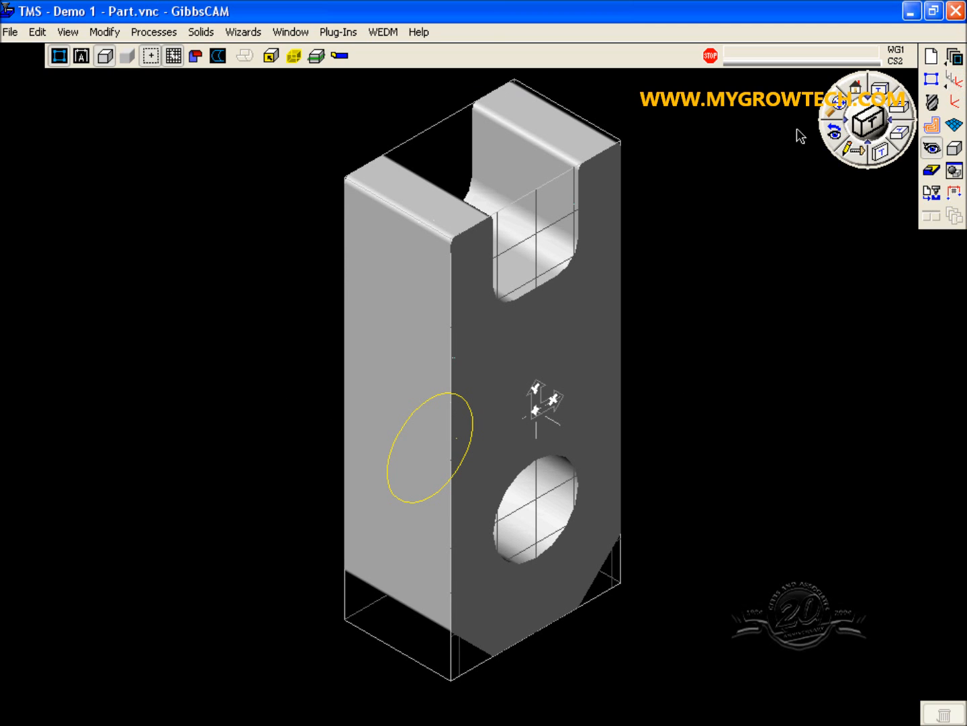
double_click(559, 196)
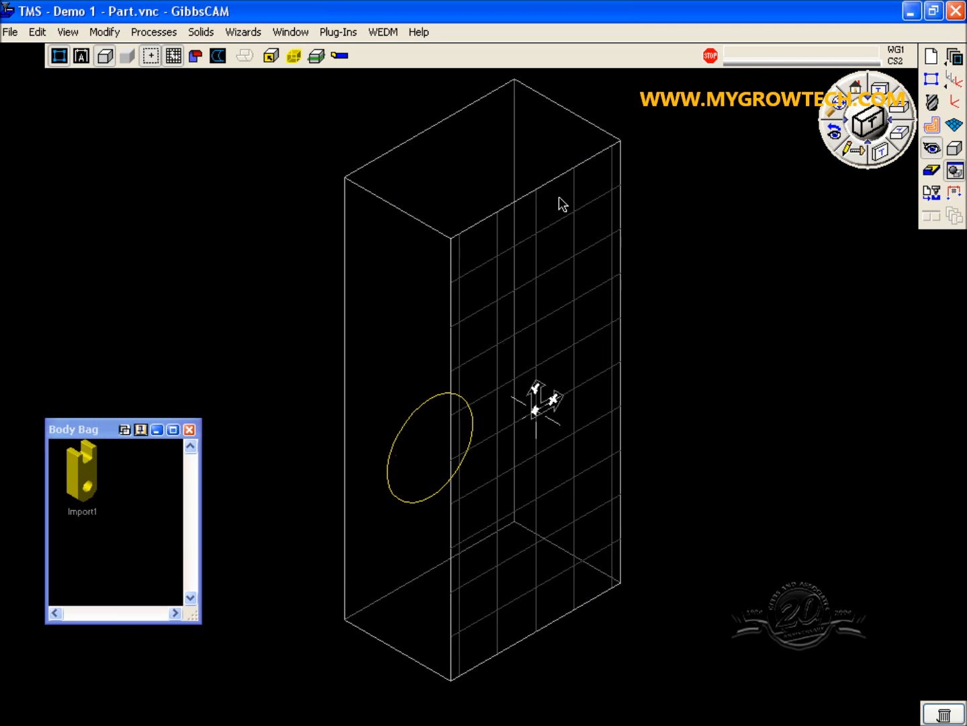
- Rename the bagged part body as PART in its properties and deselect it
right_click(79, 468)
click(168, 114)
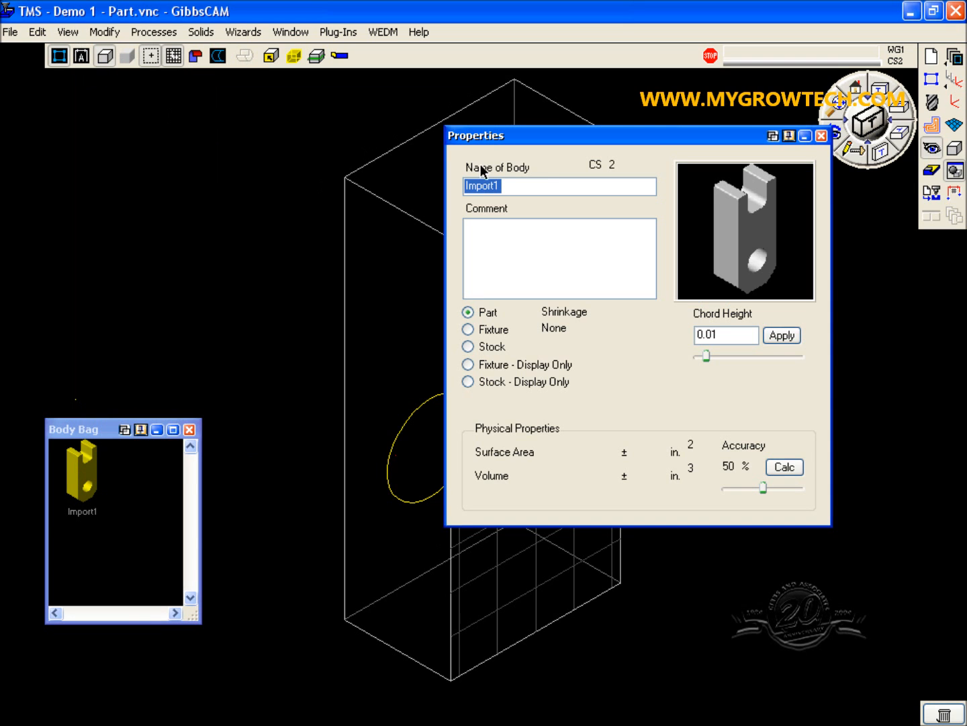
text(PART)
click(821, 135)
click(593, 229)
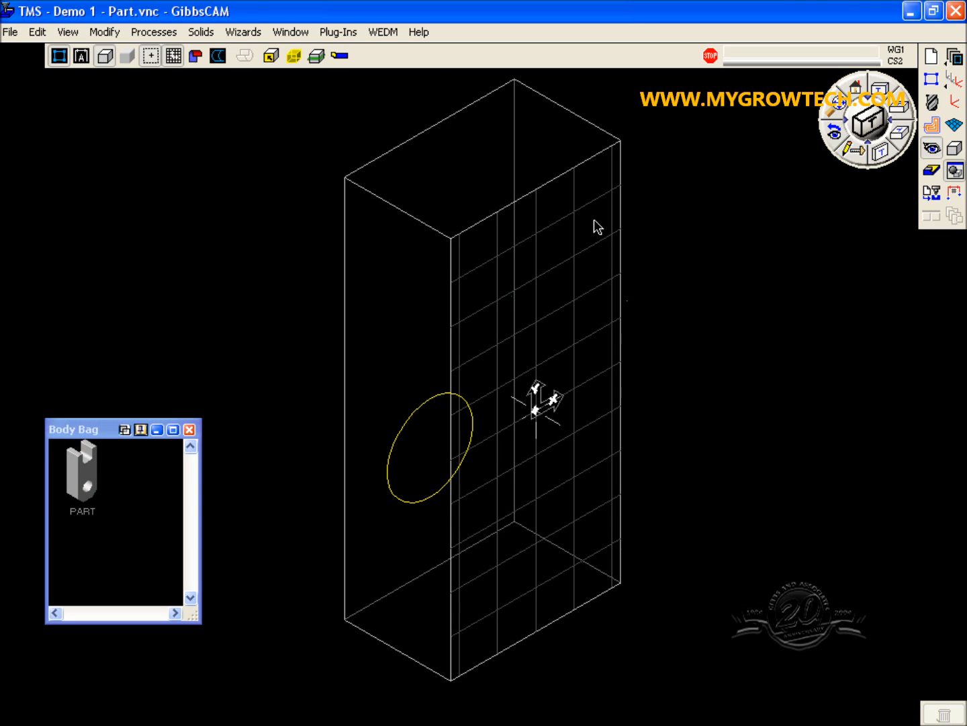
- Import the Parasolid file TMS - Demo 1 - Stock.x_t as a solid body
click(15, 38)
click(75, 289)
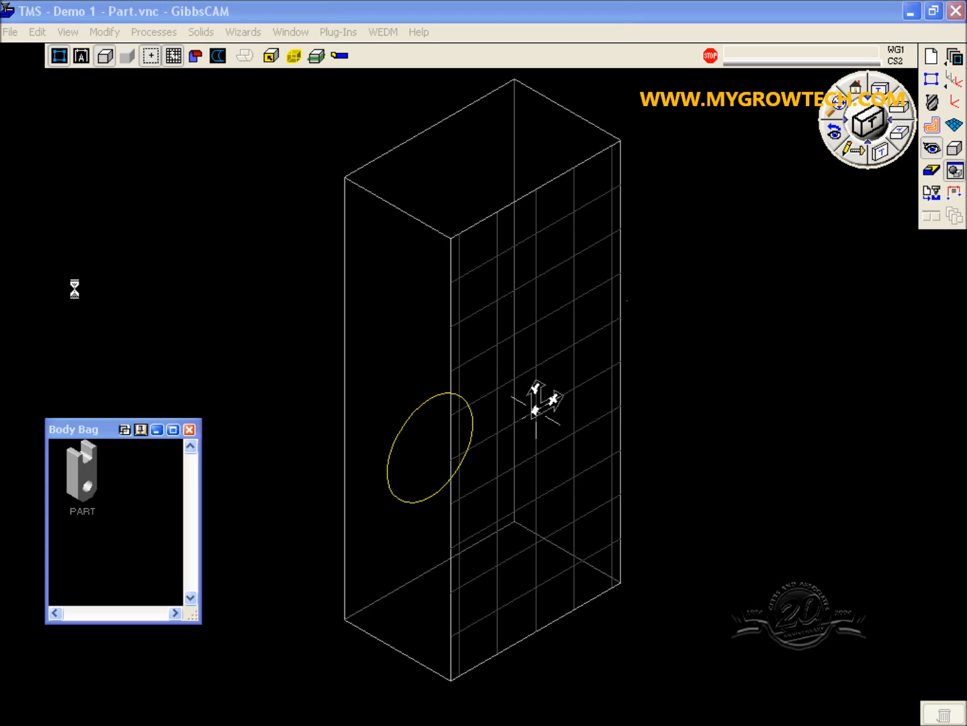
click(366, 315)
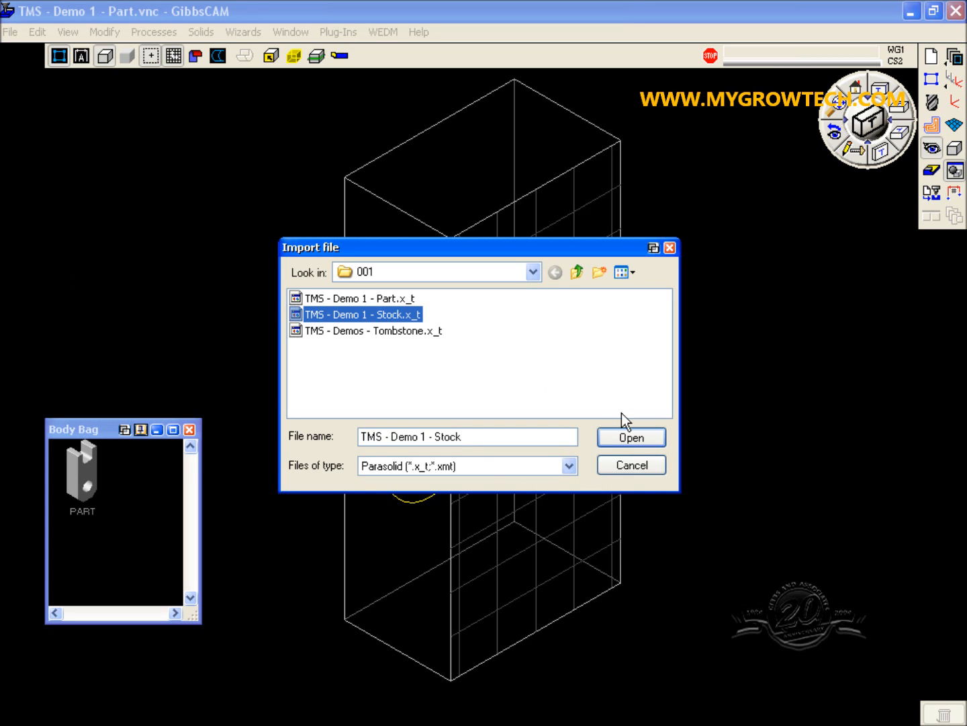
click(628, 437)
click(605, 430)
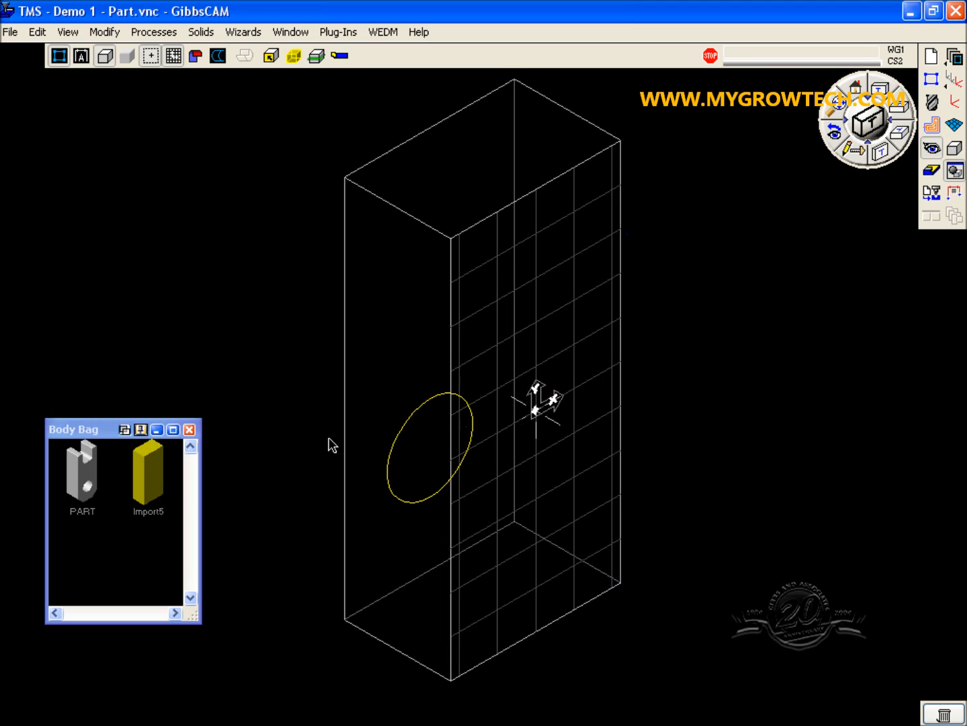
- Name the imported stock body STOCK and set its type to Stock - Display Only
right_click(154, 482)
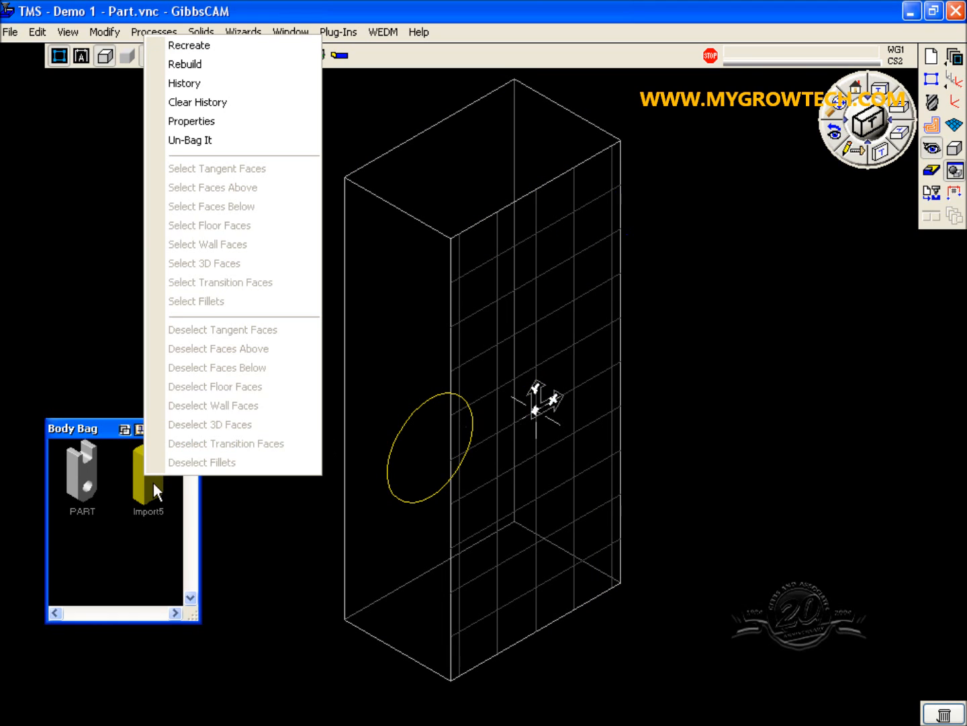
click(220, 119)
text(STOCK)
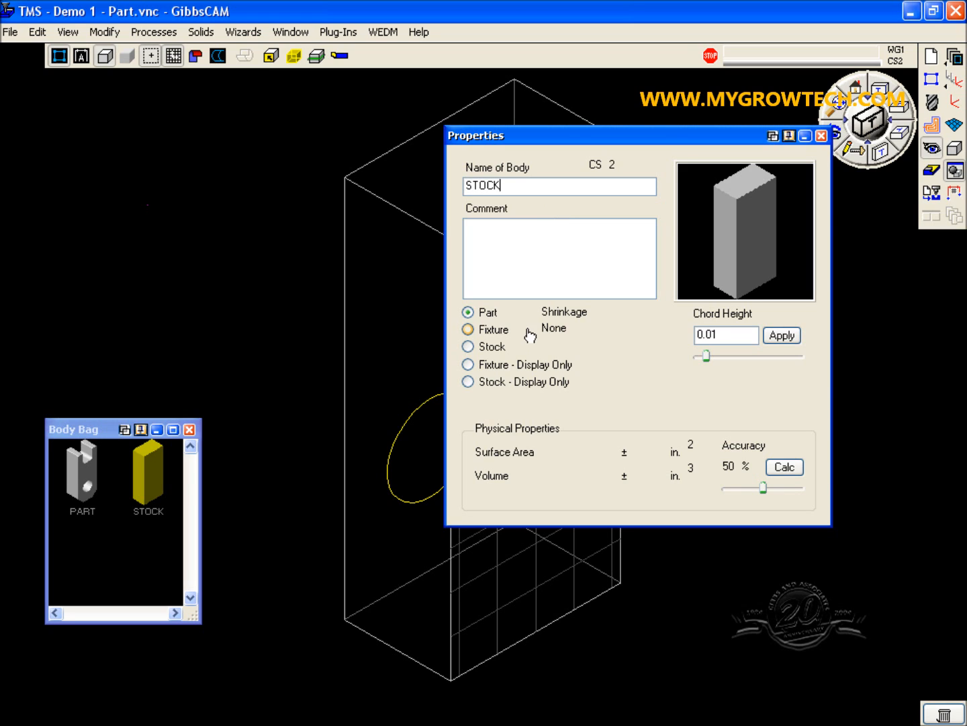
click(520, 390)
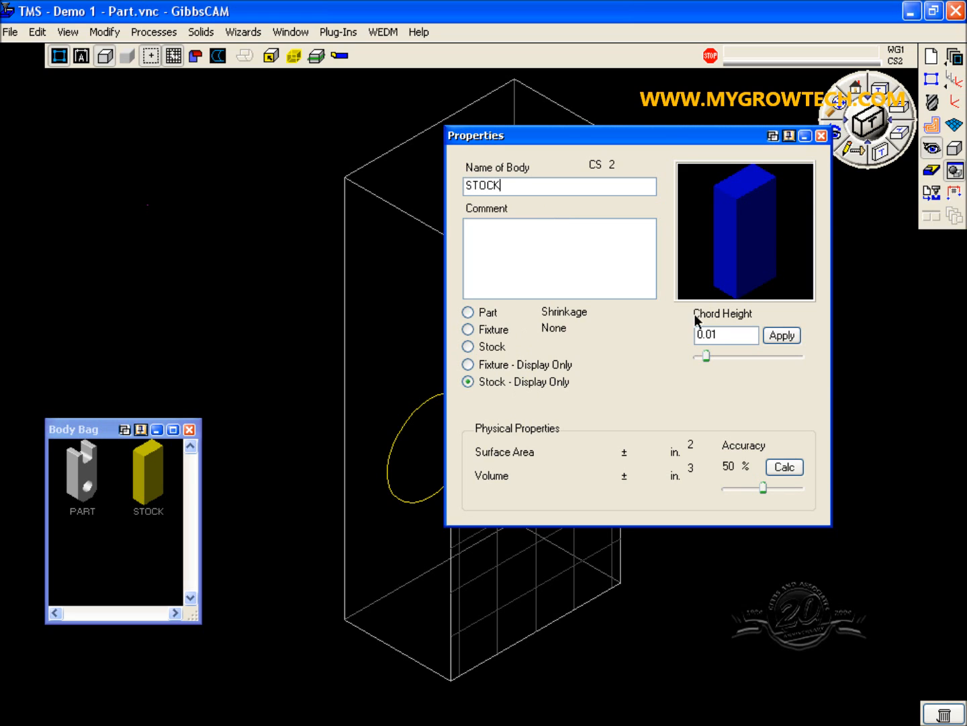
click(821, 136)
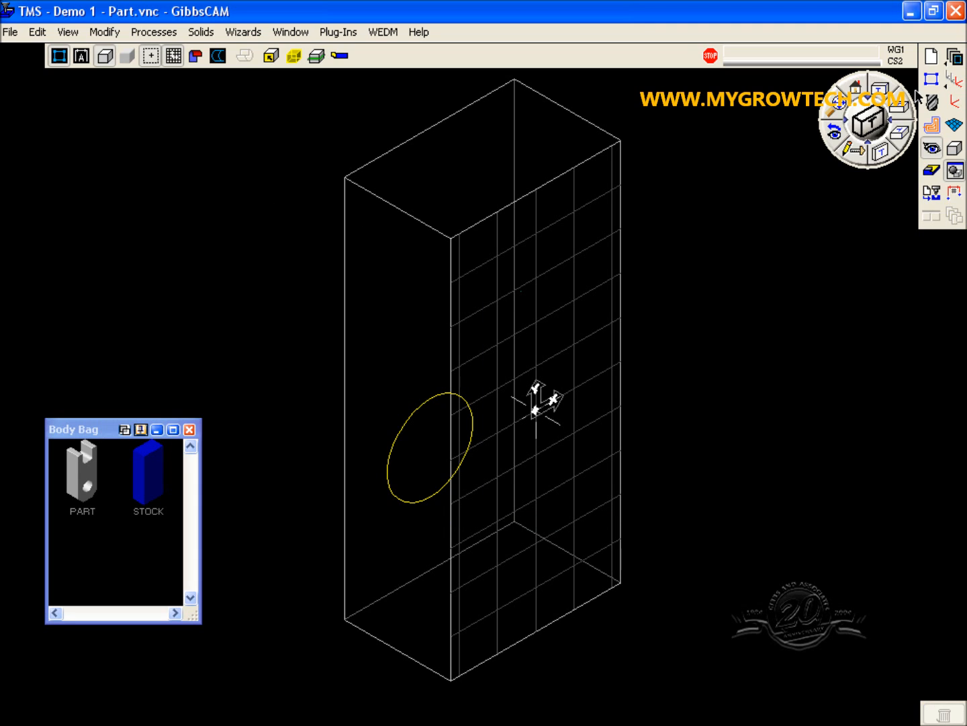
- Make the XY plane coordinate system active and import the fixture solid TMS - Demos - Tombstone.x_t
click(953, 82)
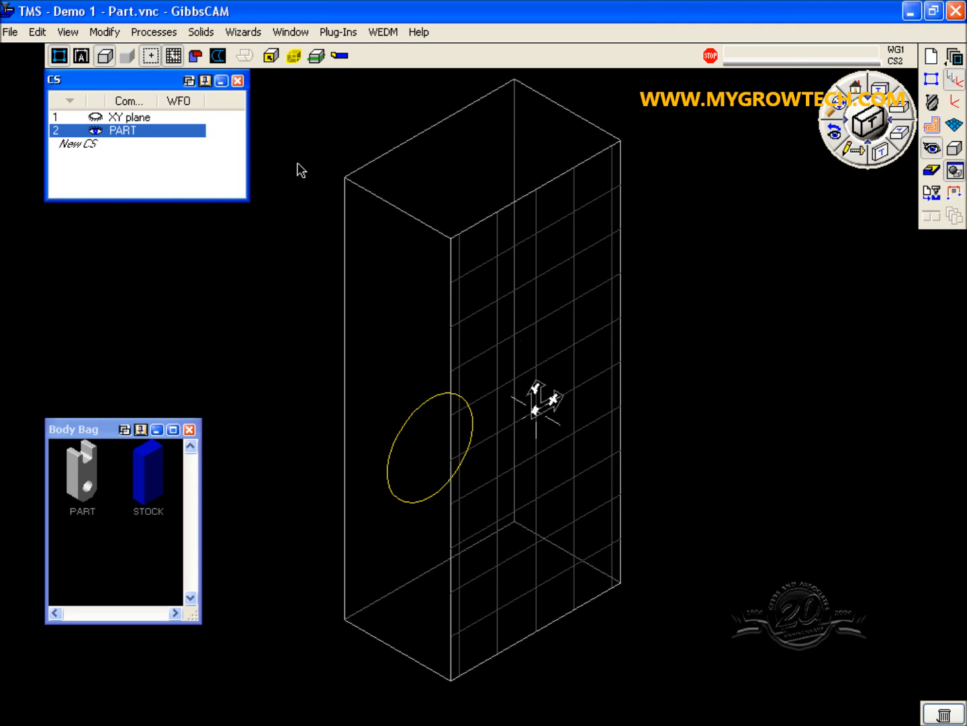
click(132, 117)
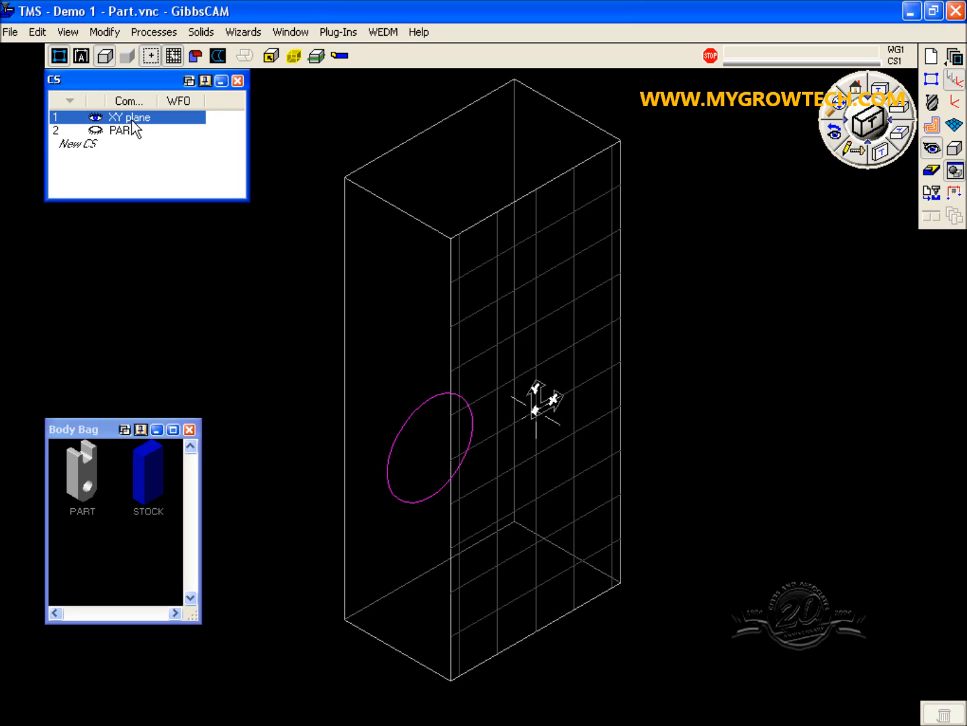
click(14, 38)
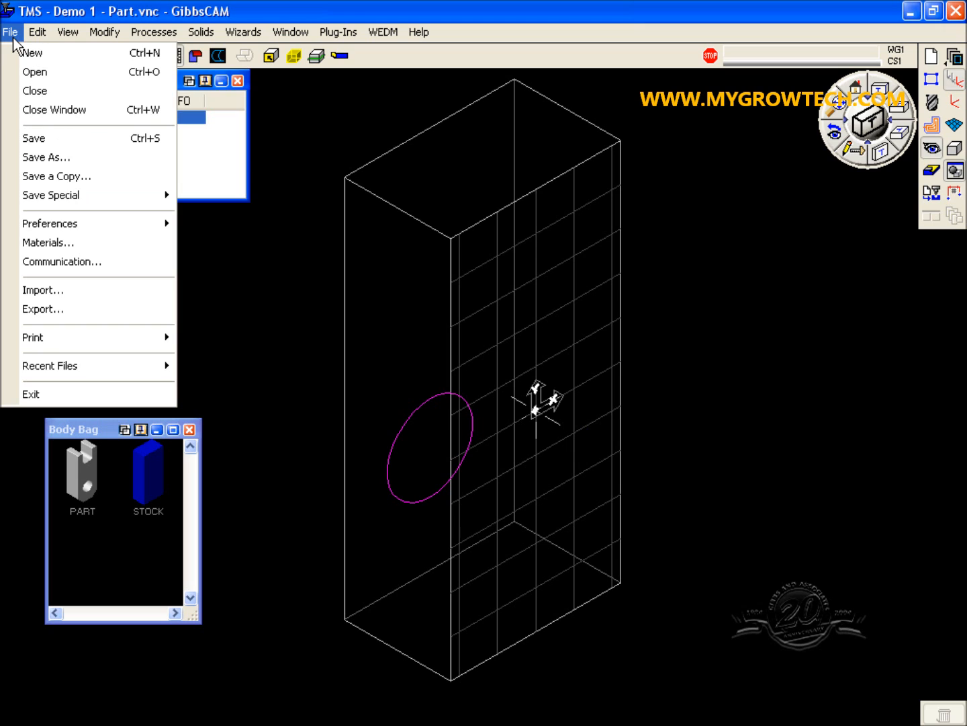
click(91, 289)
click(371, 332)
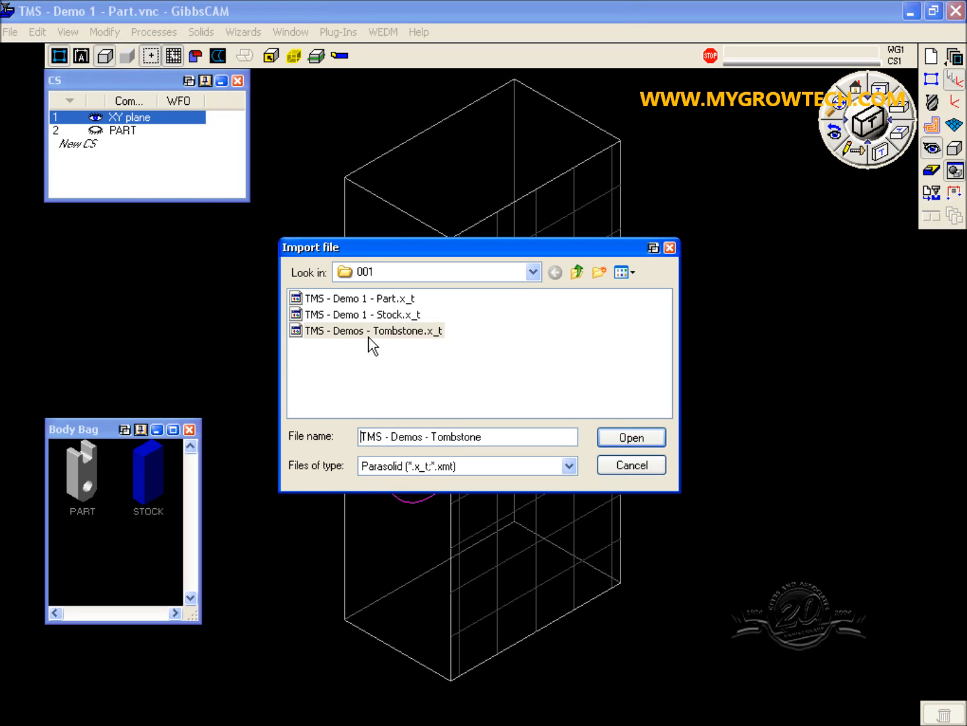
click(623, 438)
click(619, 430)
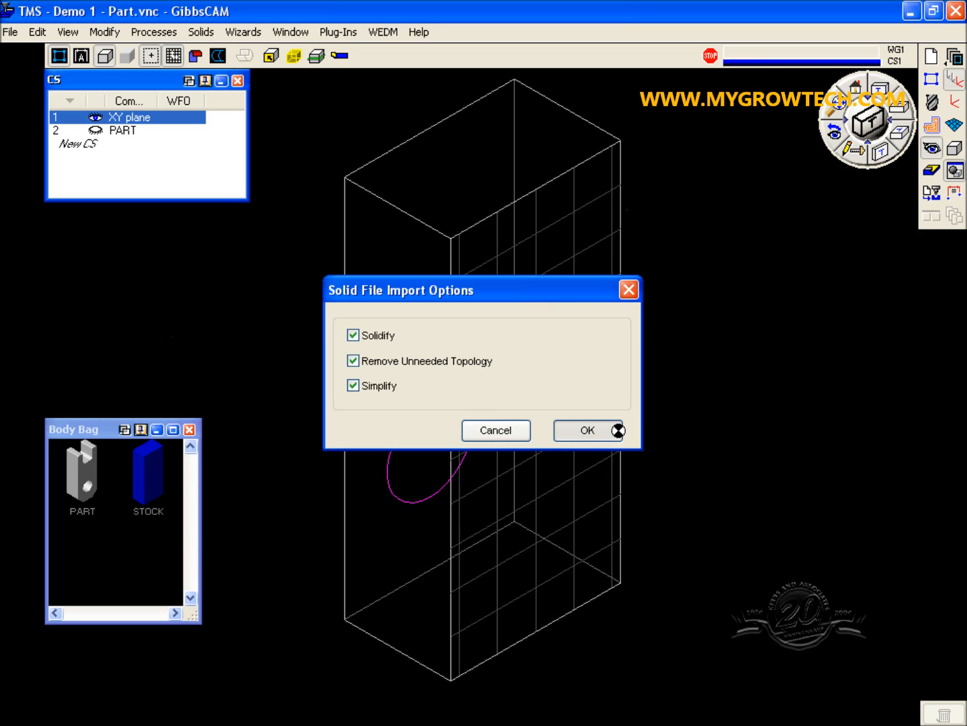
click(61, 28)
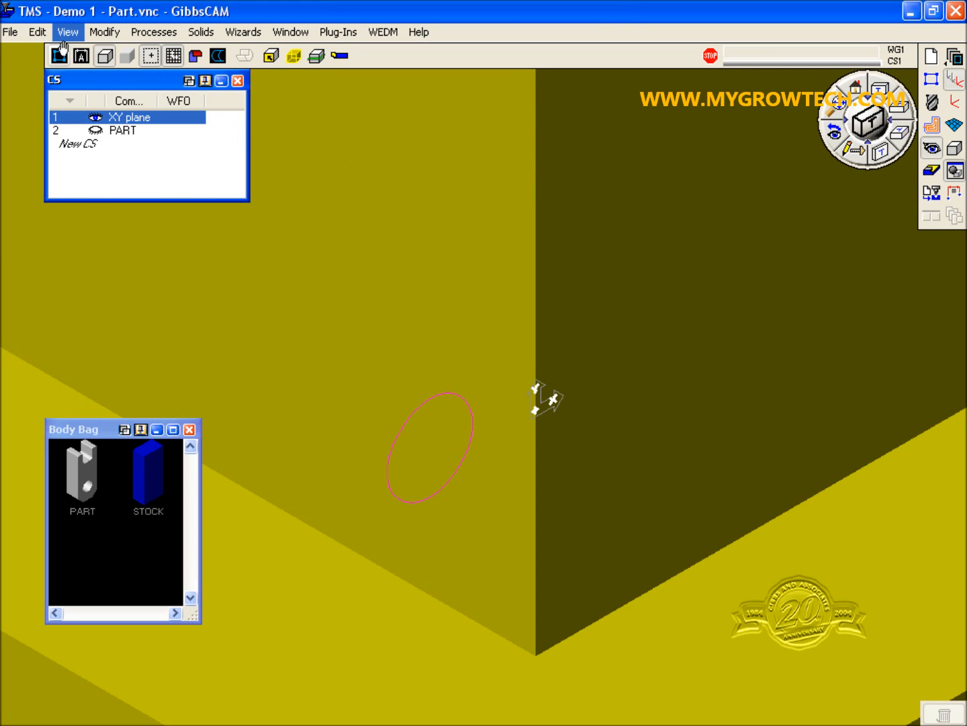
click(167, 385)
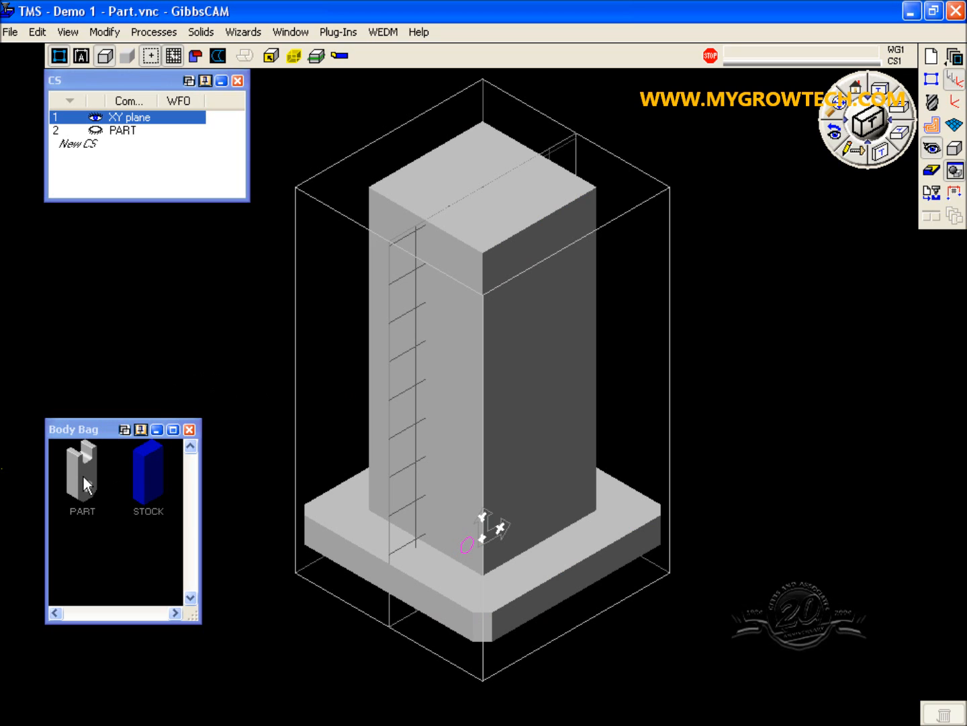
- Take the PART body out of the Body Bag into the workspace with the tombstone
middle_drag(374, 432, 395, 185)
middle_drag(469, 285, 458, 295)
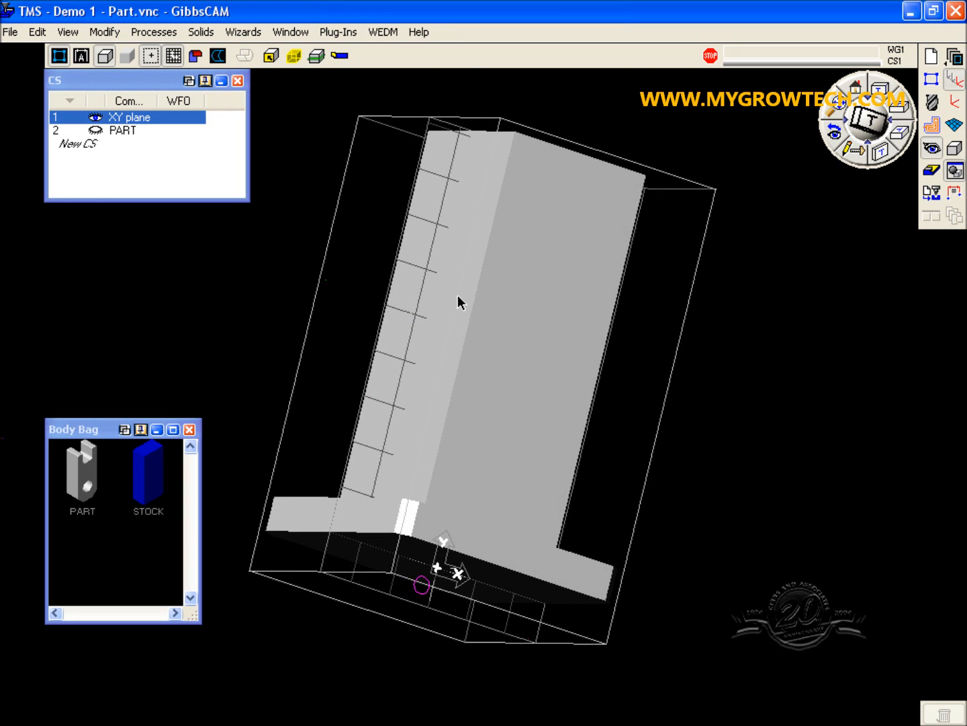
double_click(86, 471)
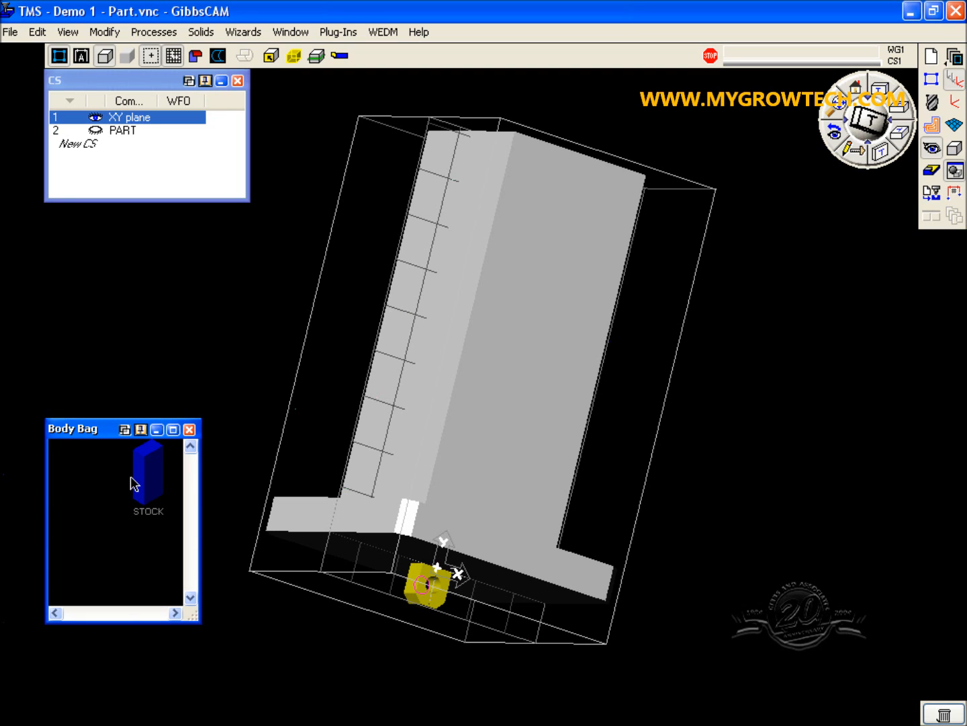
- Move the origin of the PART coordinate system to X -2.75, Y 6, Z 5.75 without duplicating it
click(128, 130)
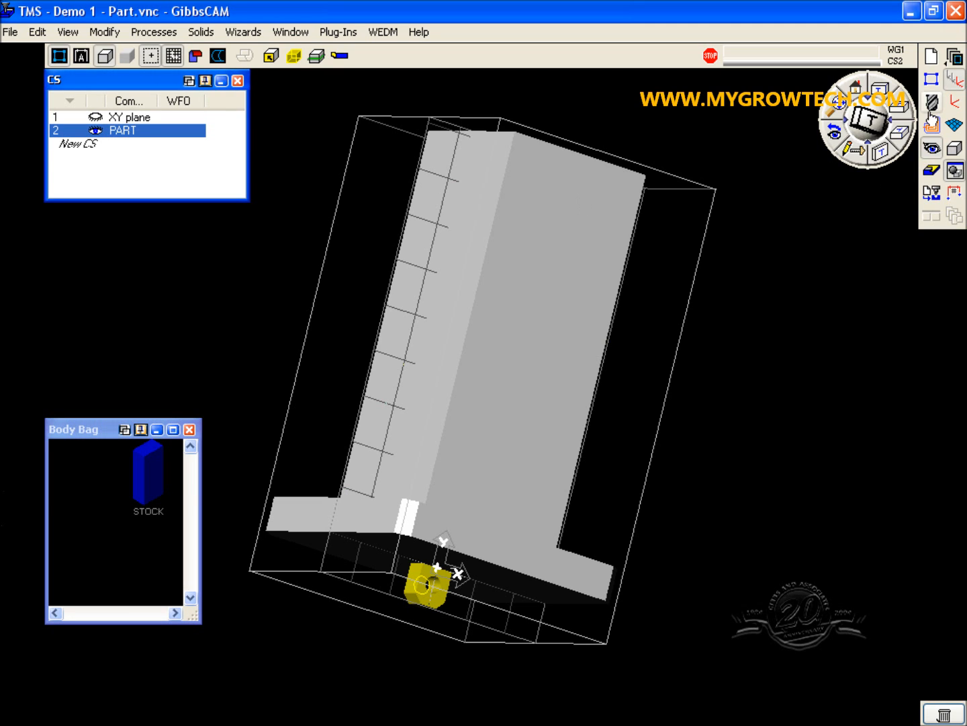
click(955, 101)
click(313, 654)
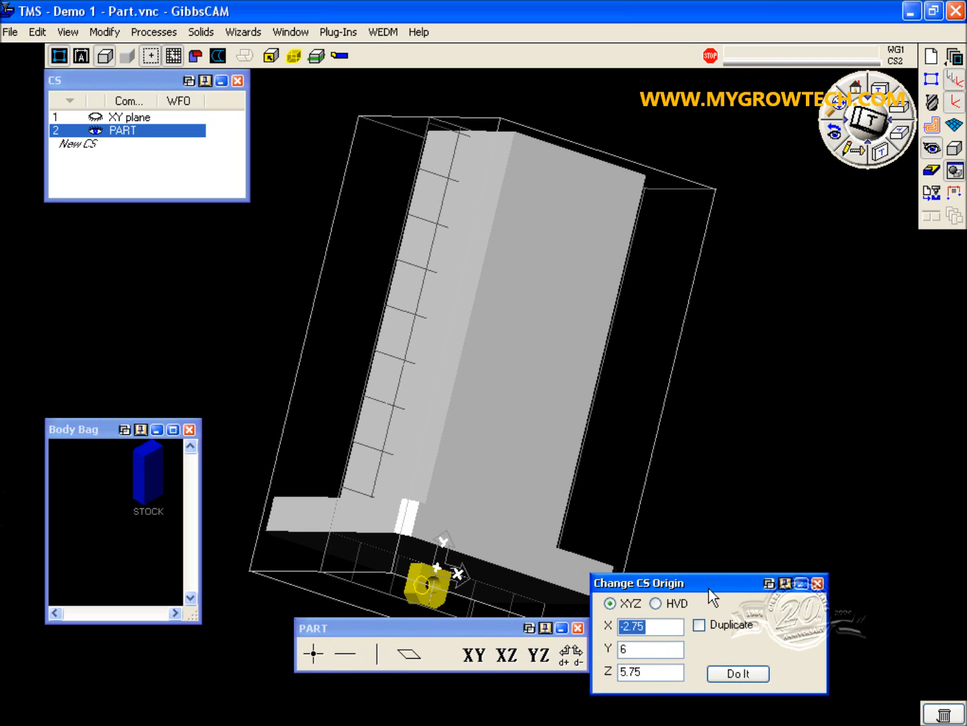
drag(709, 589, 810, 374)
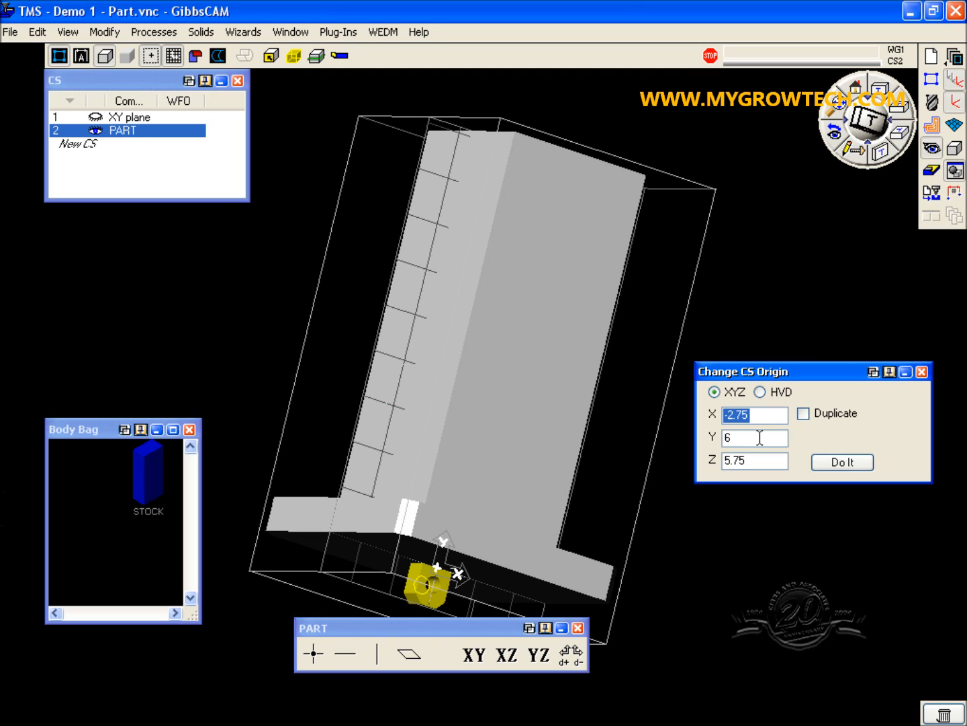
click(758, 439)
double_click(759, 438)
double_click(762, 462)
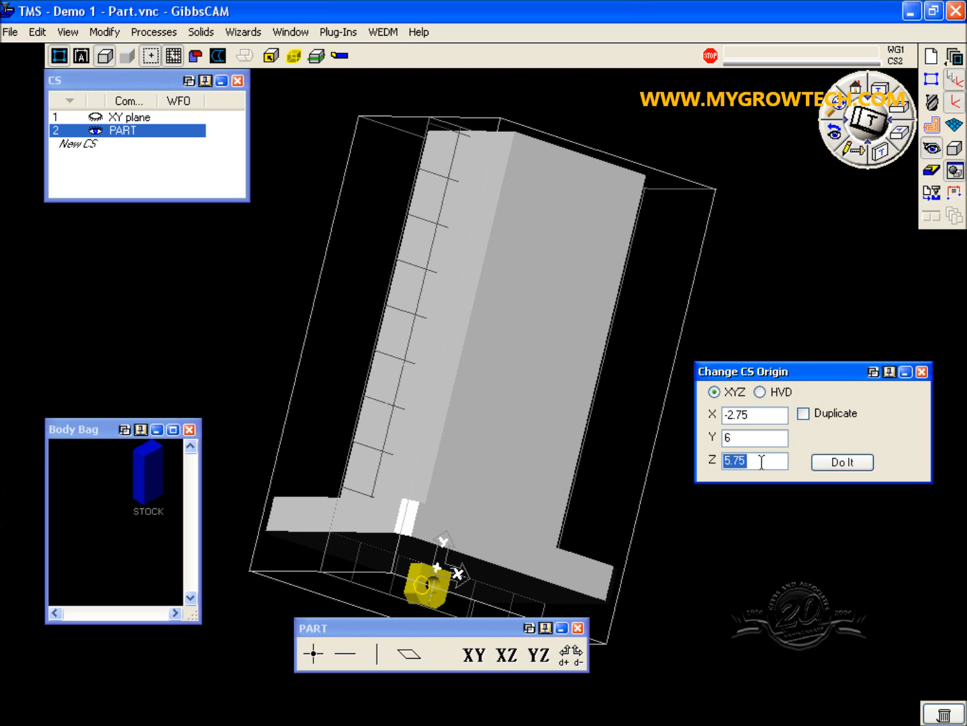
click(844, 463)
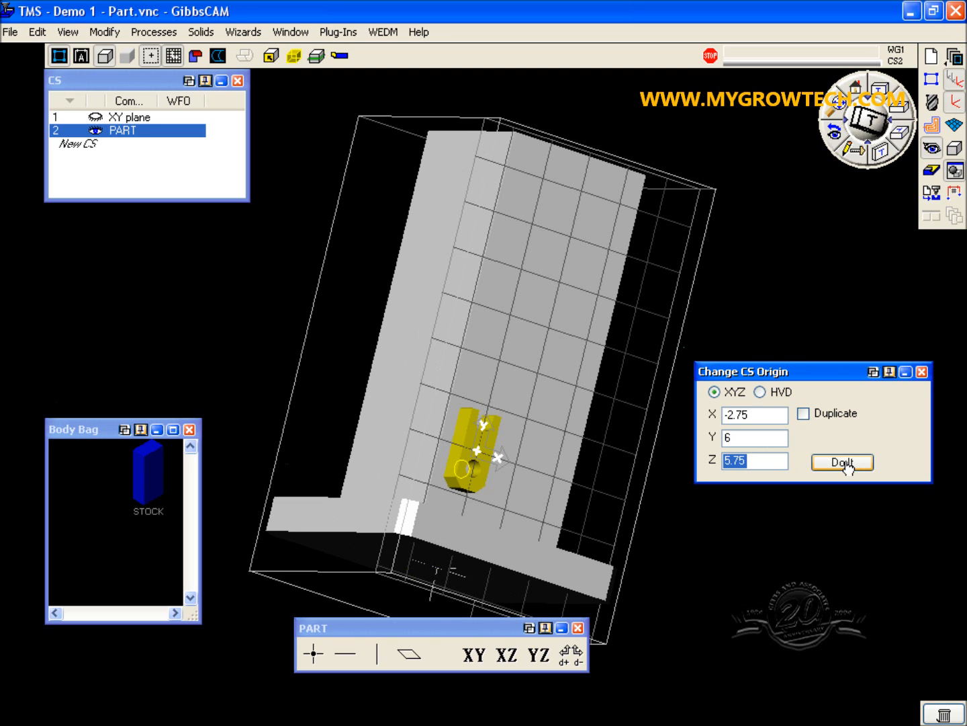
click(921, 372)
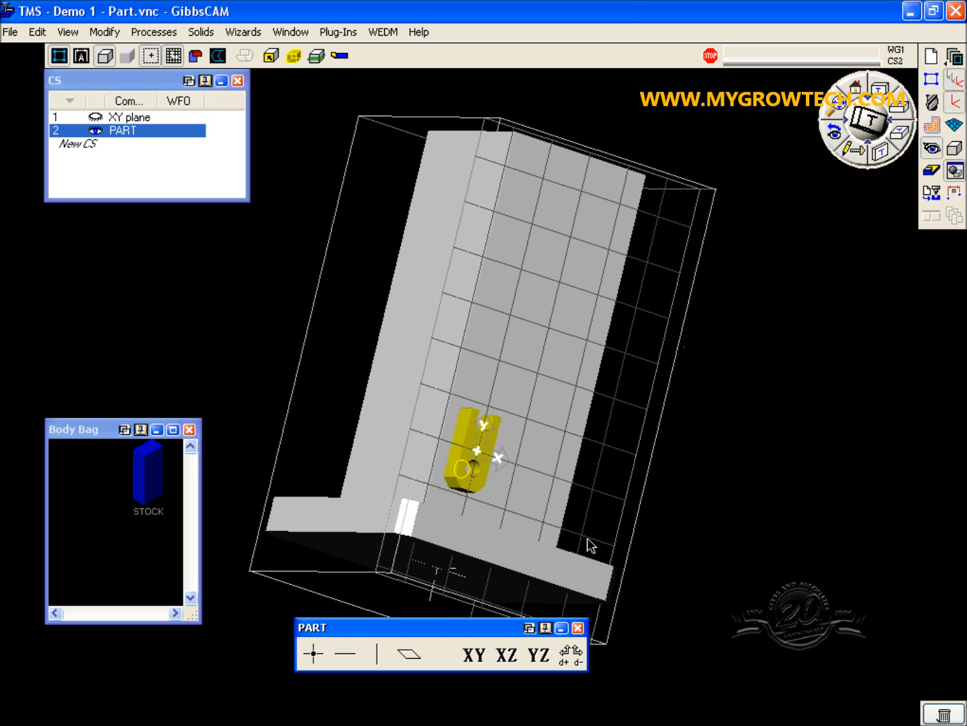
click(578, 628)
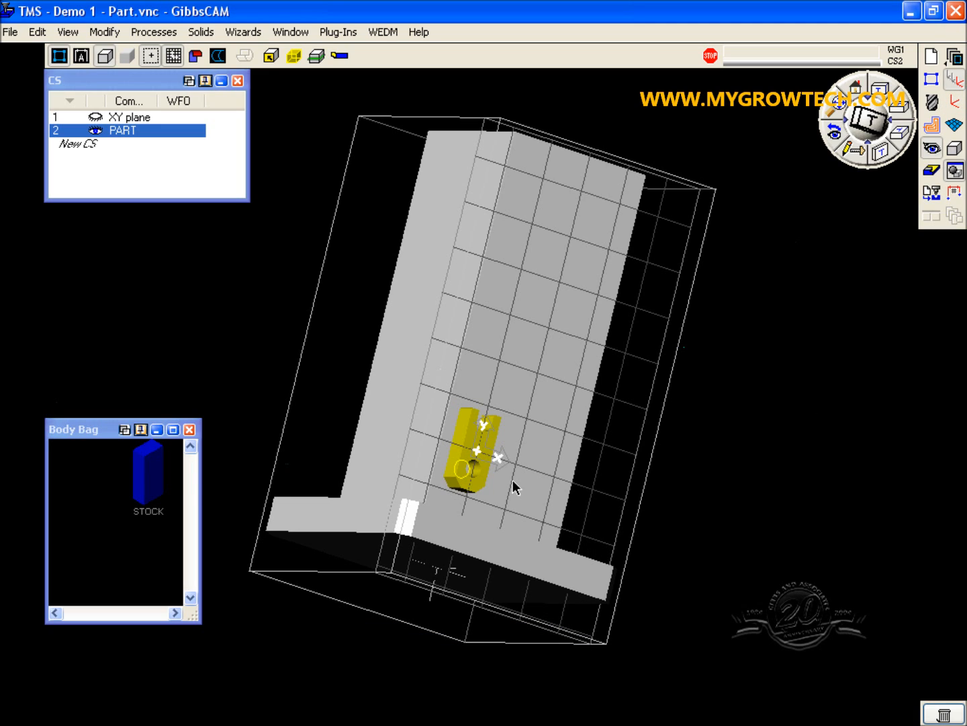
- Place the STOCK body in the workspace to check its position on the tombstone, and return it to the Body Bag
double_click(157, 490)
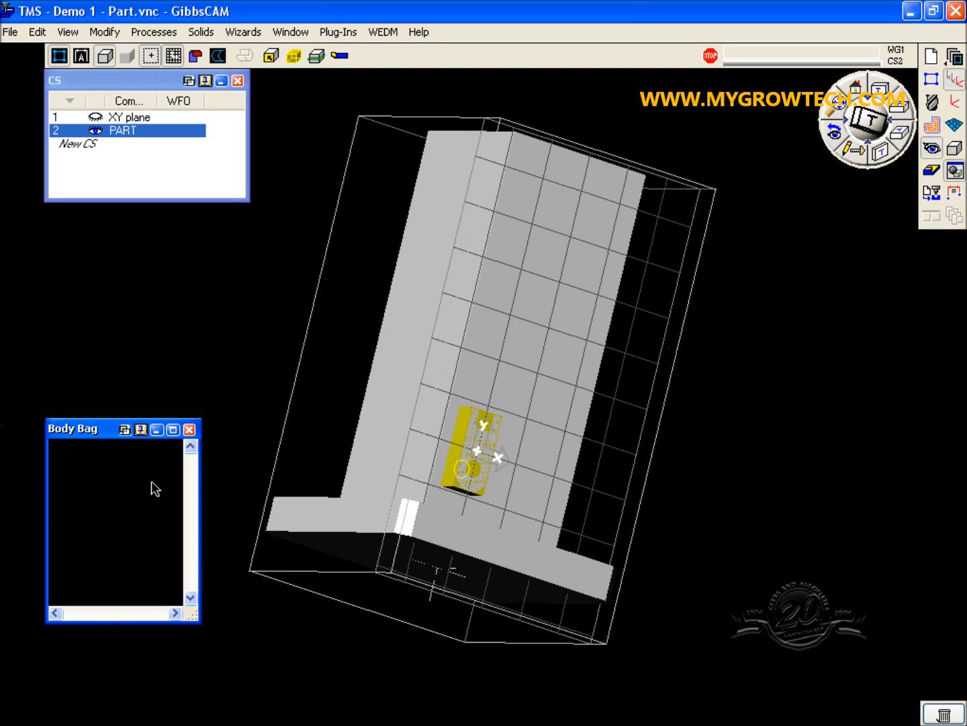
right_click(92, 427)
click(122, 478)
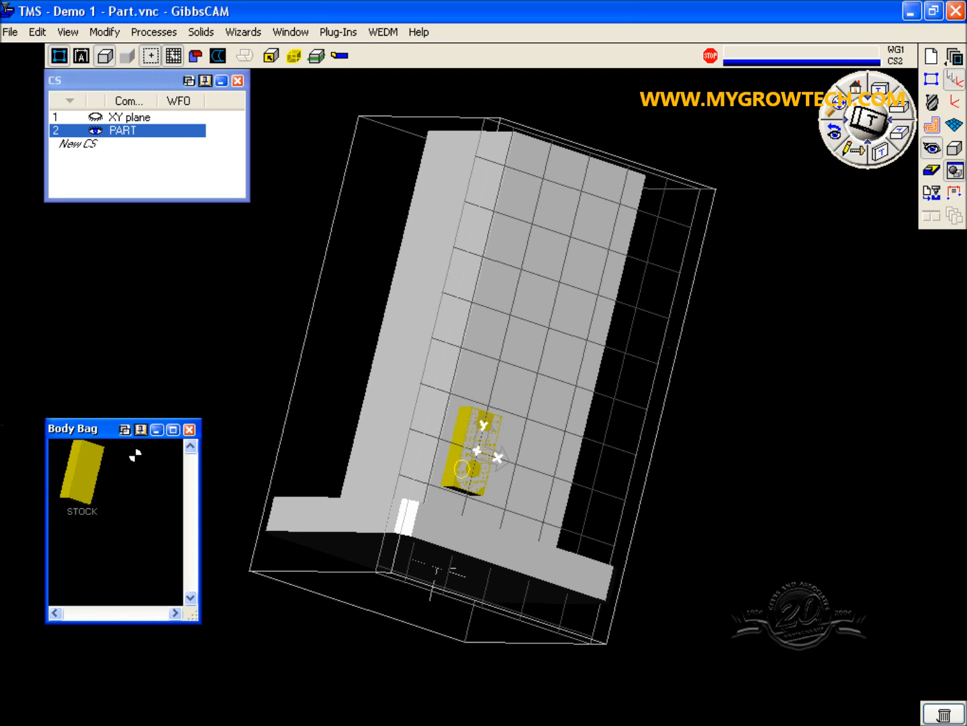
click(239, 372)
- Examine the toolpaths of the T1 drilling and T2 contour operations on the part in isometric view
click(884, 164)
click(932, 126)
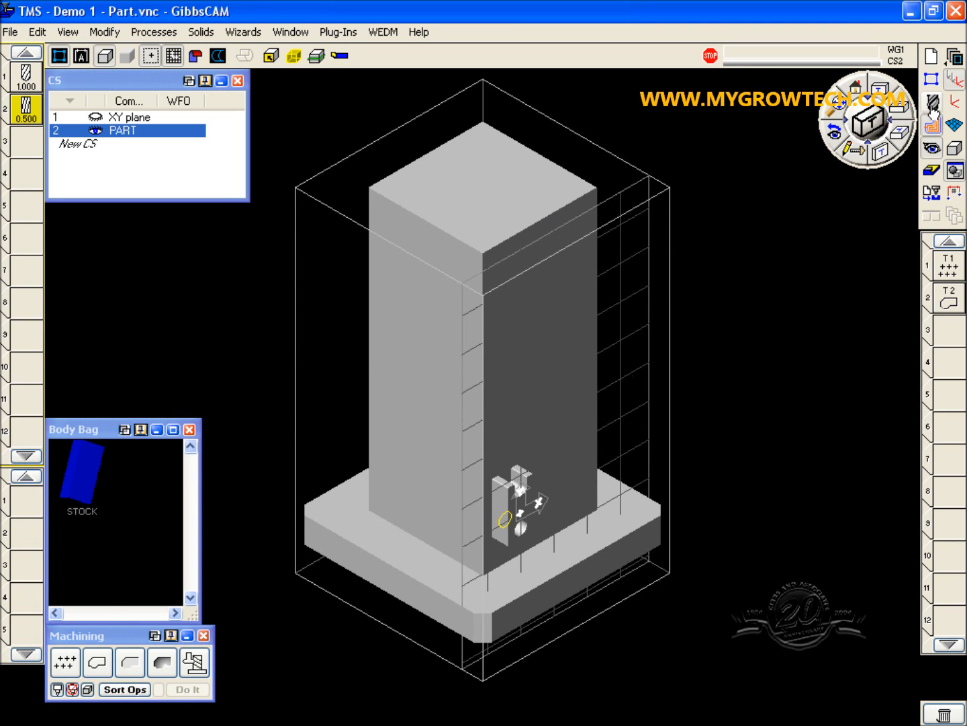
click(950, 275)
drag(452, 447, 553, 577)
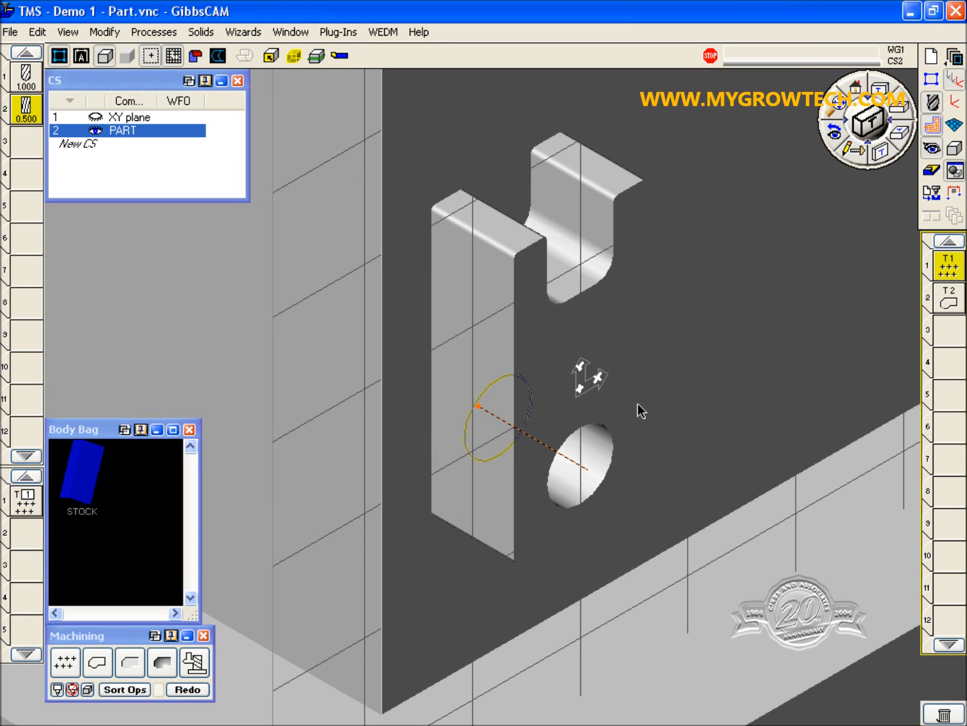
click(949, 300)
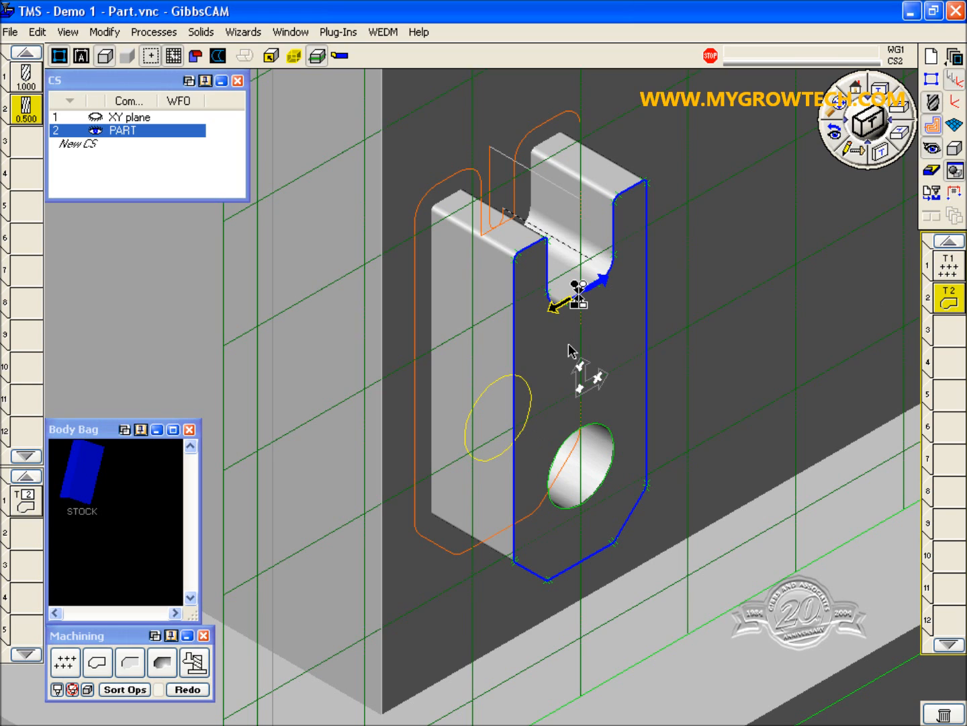
click(838, 112)
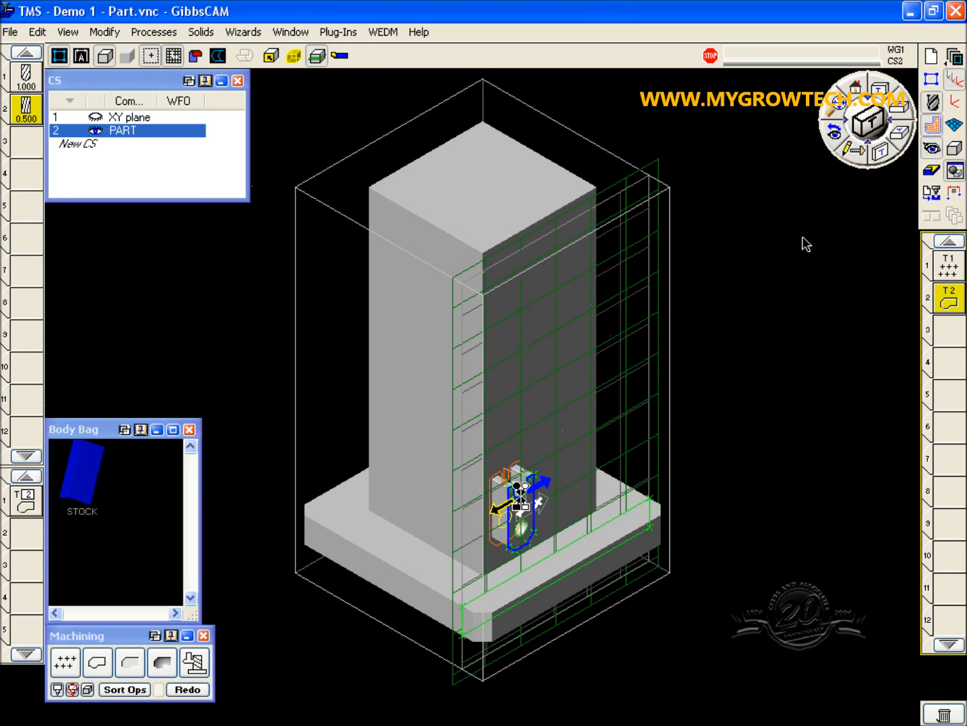
- Hide the toolpath display and discard the leftover T2 contour process from the process list
click(949, 341)
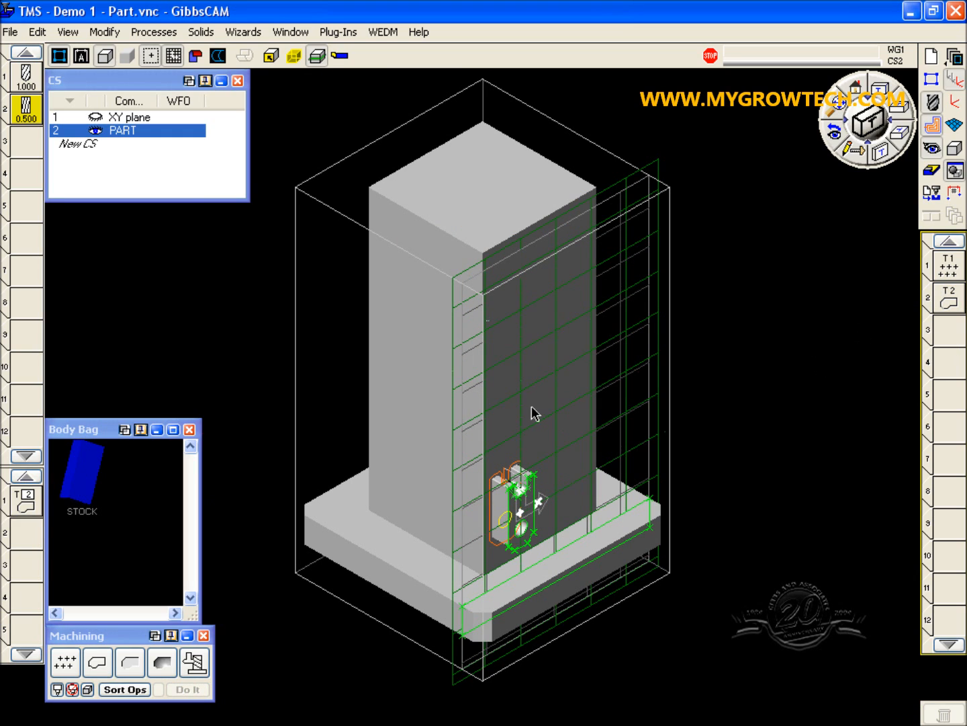
click(318, 55)
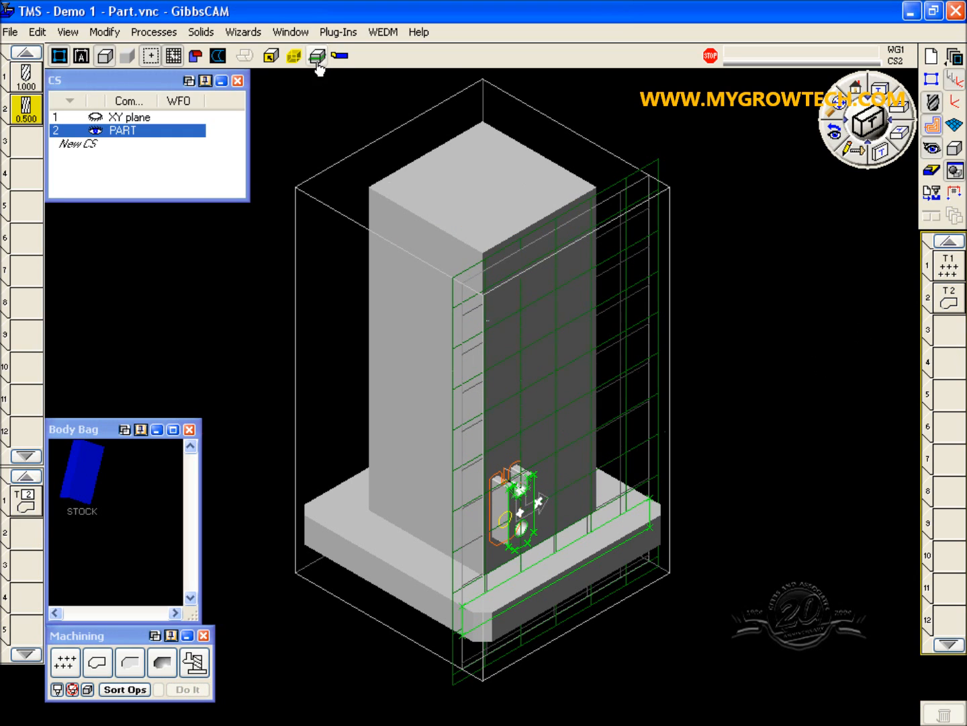
click(29, 489)
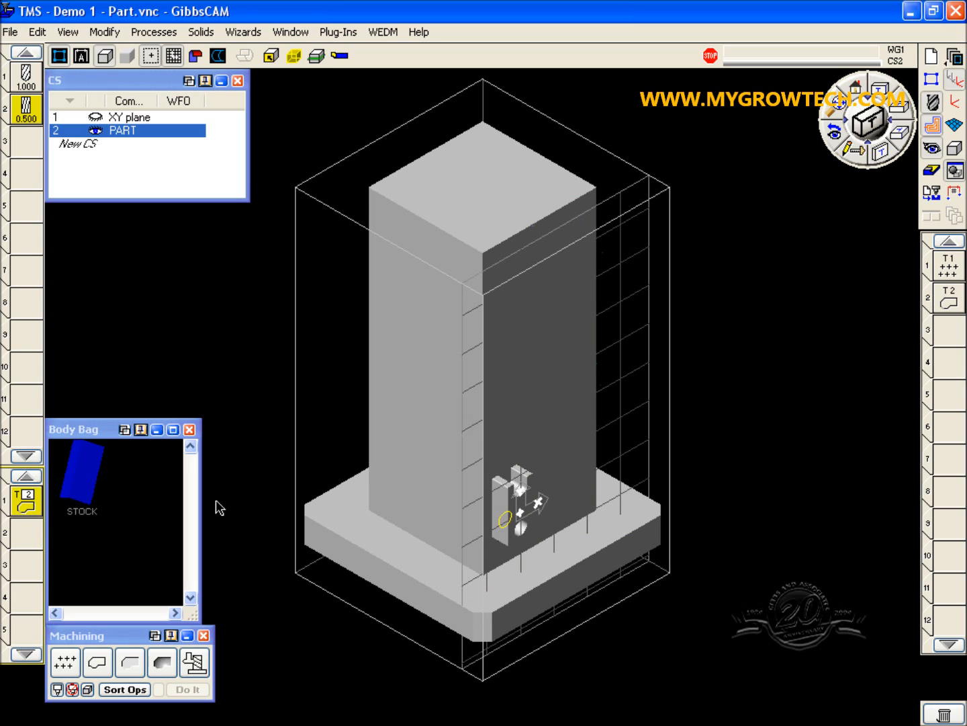
click(943, 714)
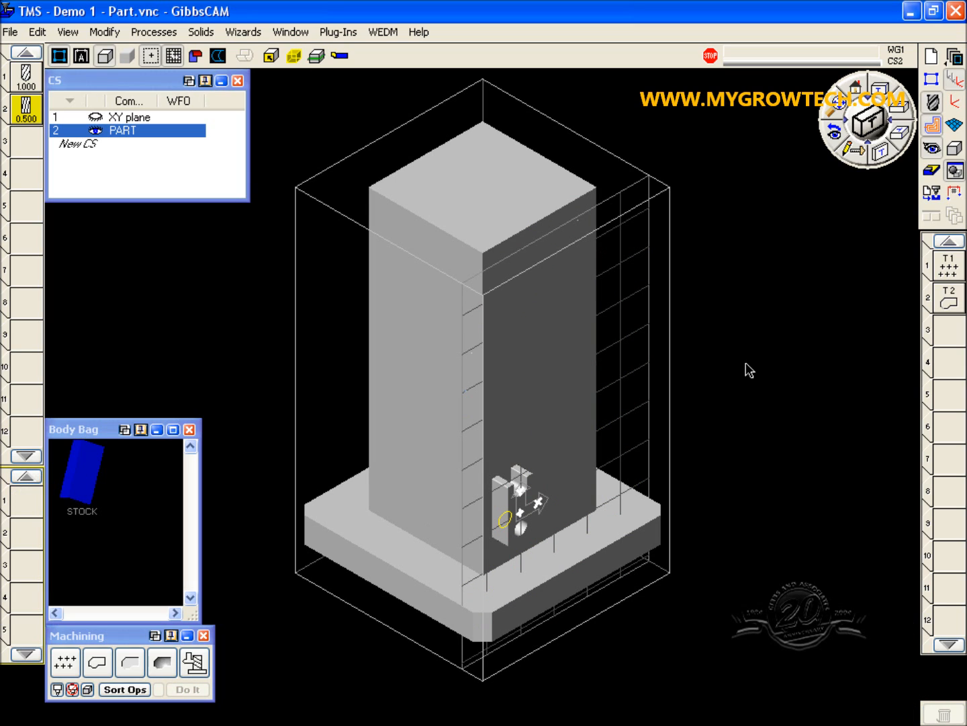
- Set the tombstone body's type to Fixture - Display Only
click(470, 191)
right_click(469, 191)
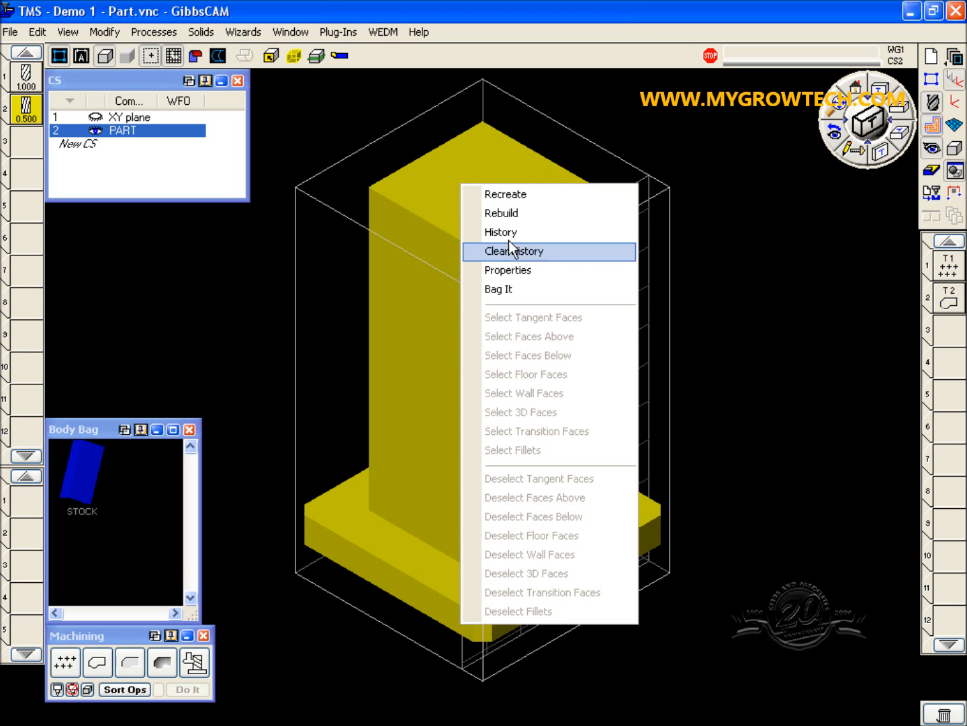
click(519, 272)
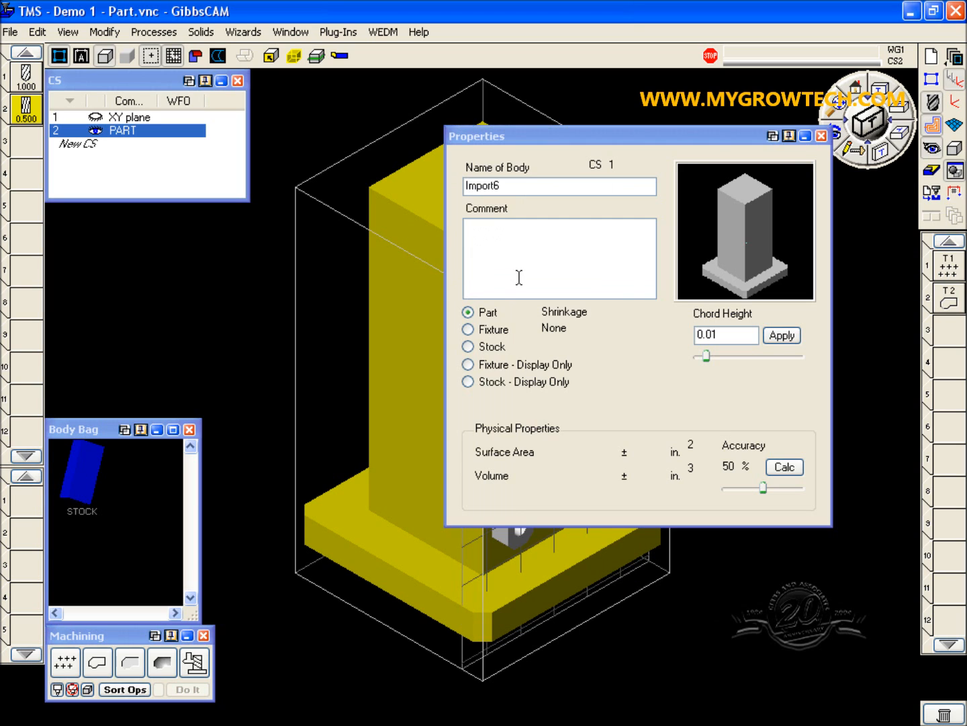
click(498, 367)
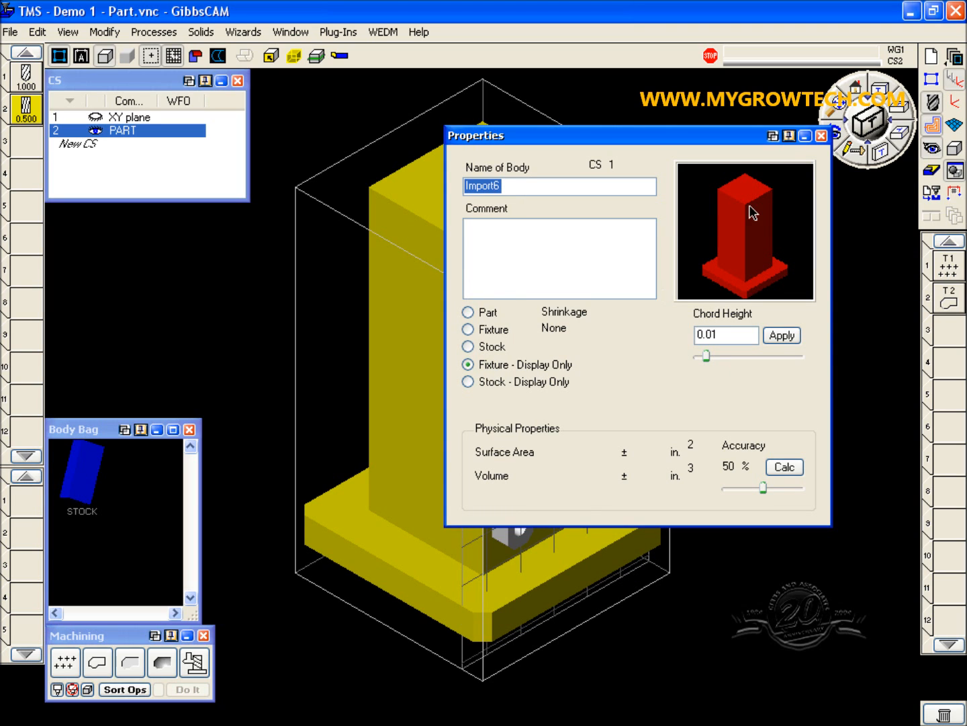
click(821, 137)
click(607, 204)
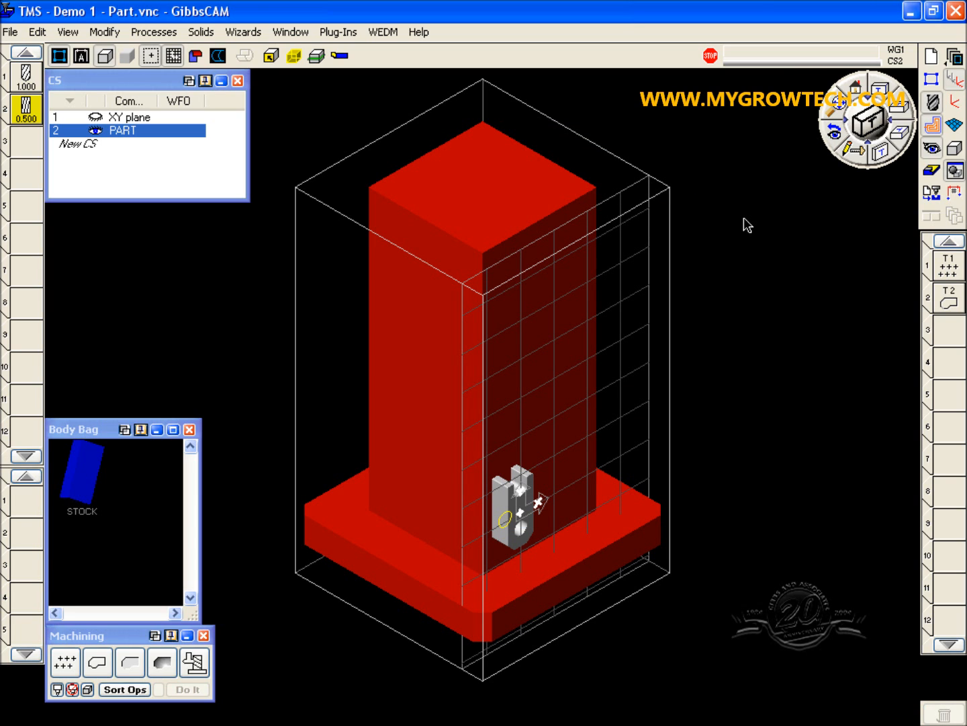
- Put the tombstone and PART bodies into the Body Bag
double_click(521, 234)
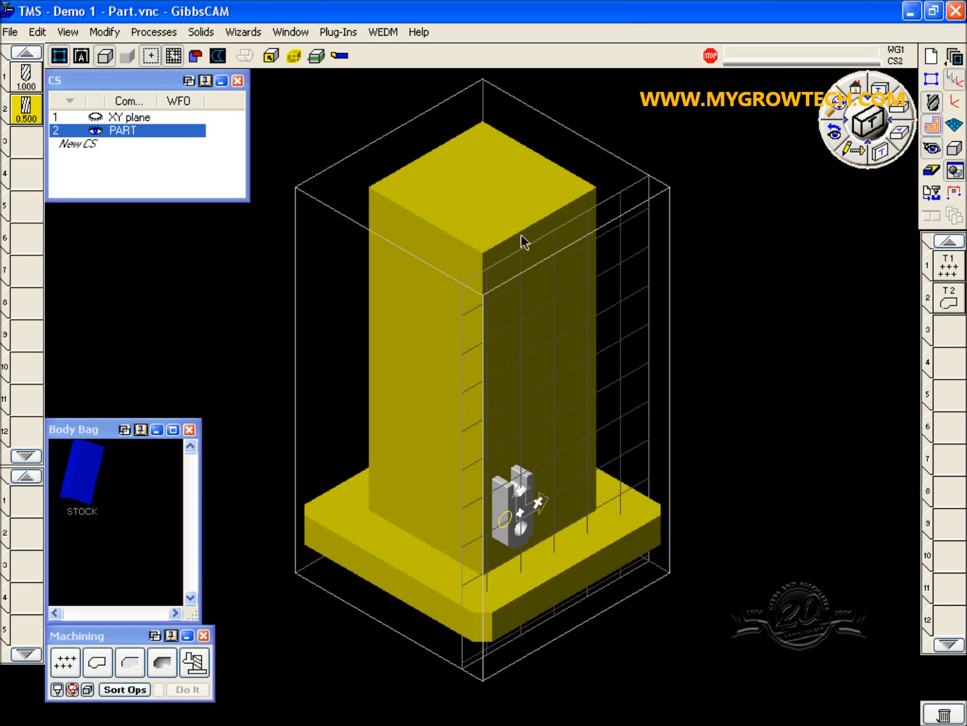
click(521, 505)
double_click(521, 510)
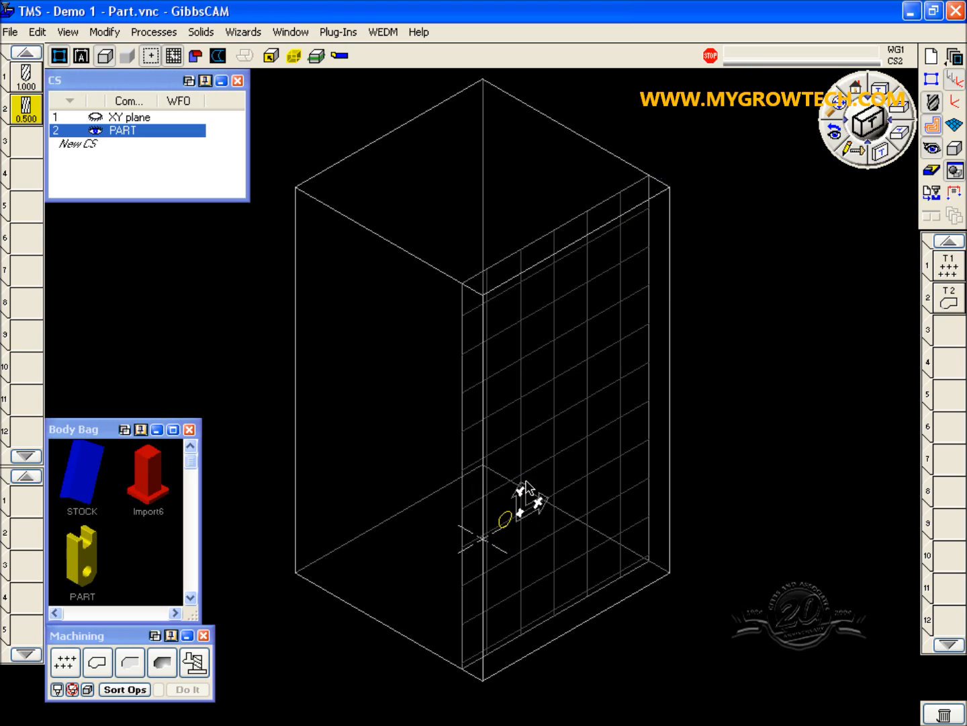
- Set up the Tombstone Management System in Multi Part mode and continue despite the operation inconsistencies
click(339, 40)
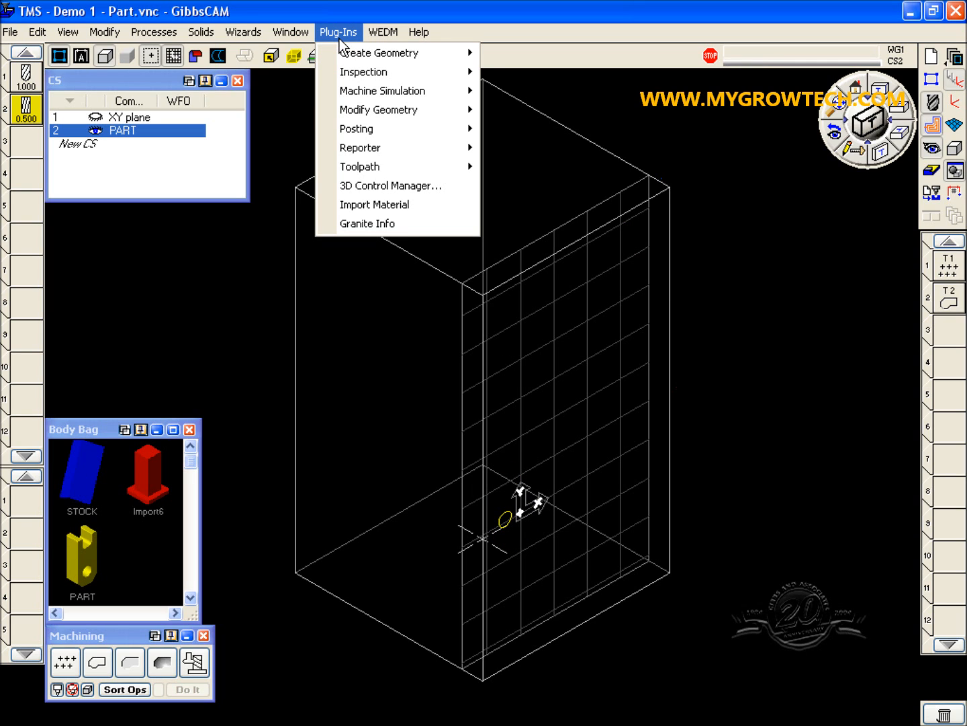
mouse_move(373, 168)
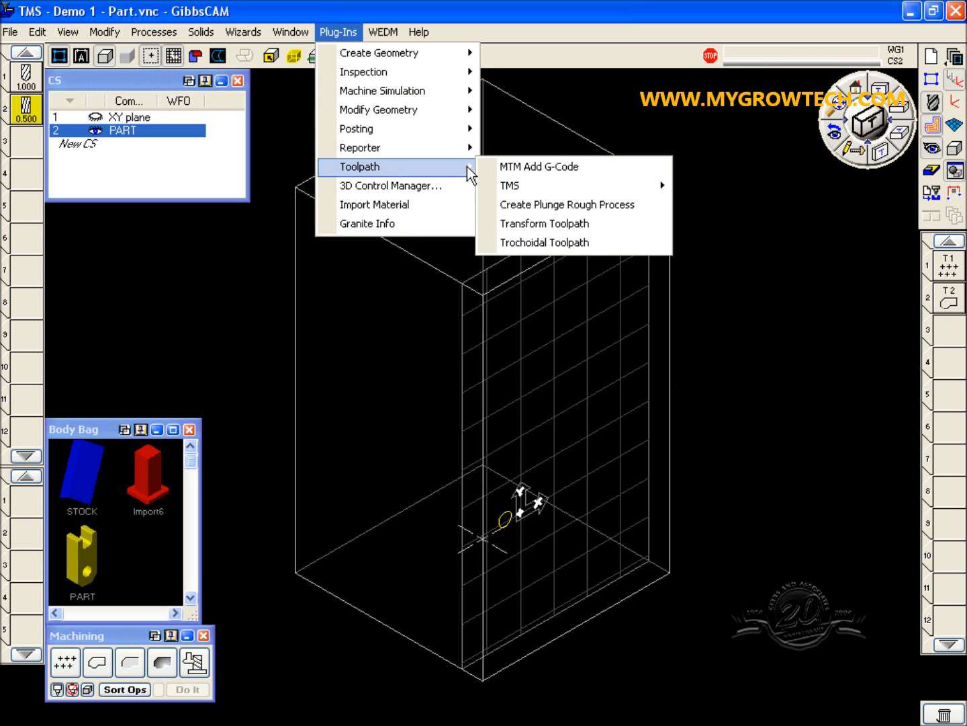
mouse_move(531, 182)
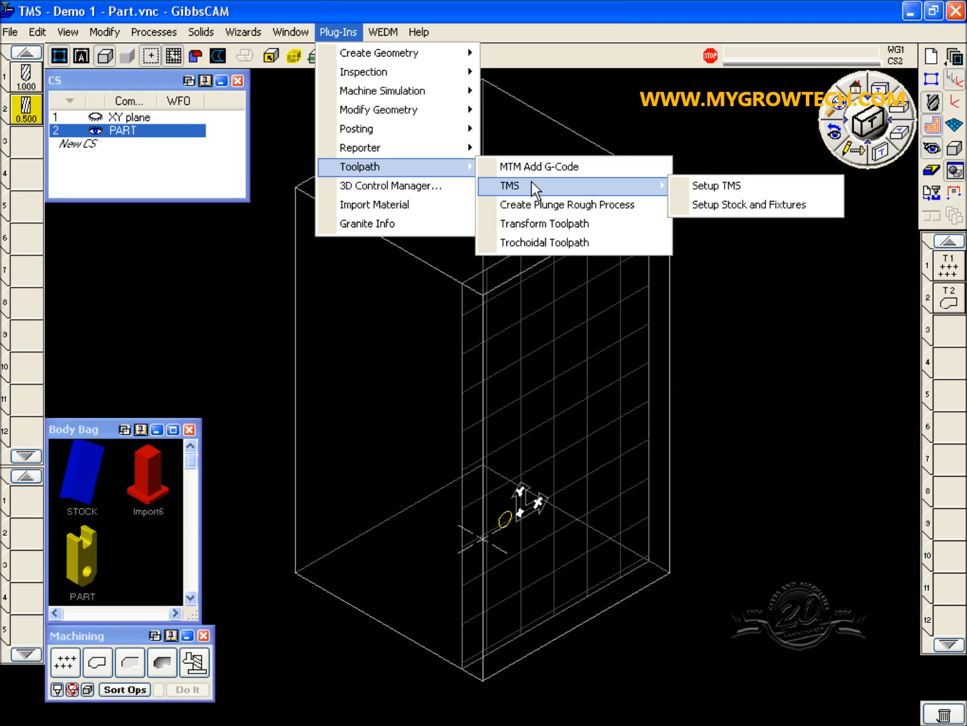
click(693, 184)
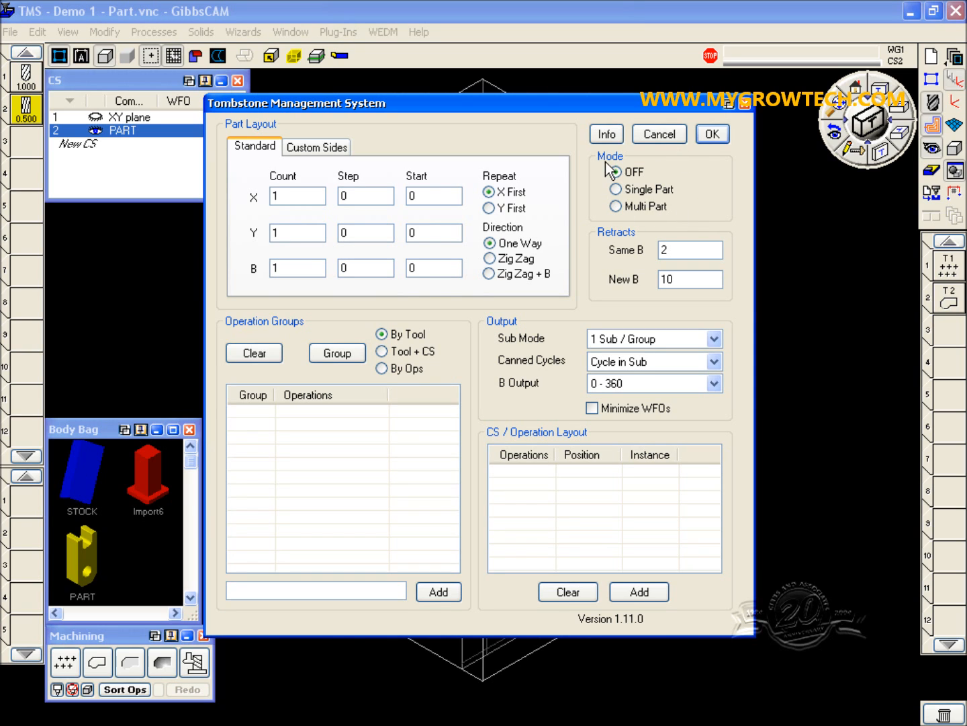
click(644, 190)
click(644, 208)
click(710, 135)
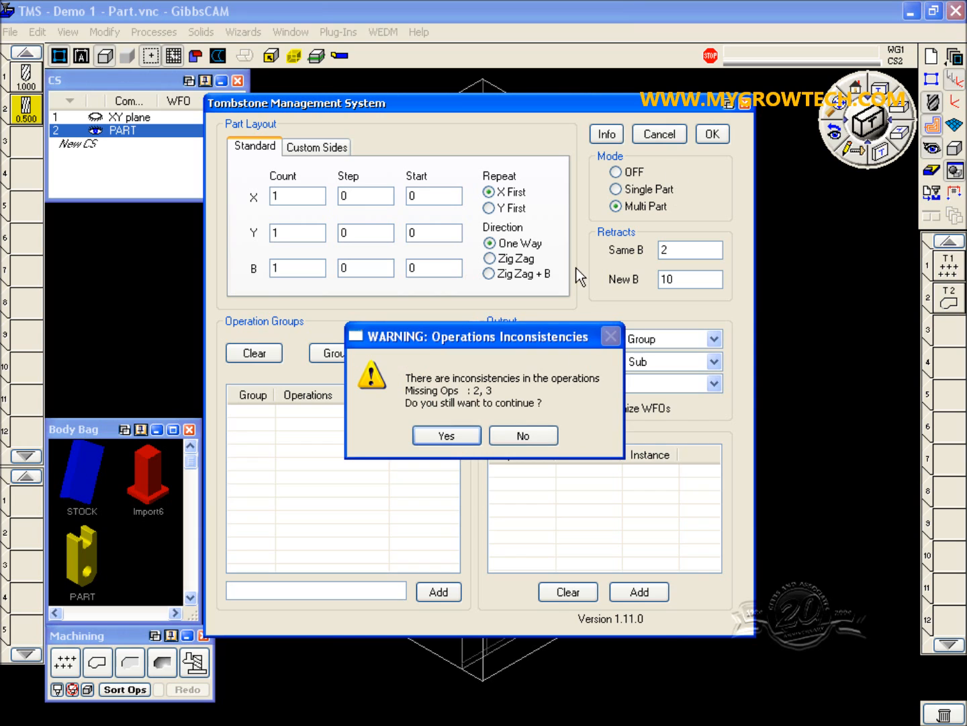
click(454, 441)
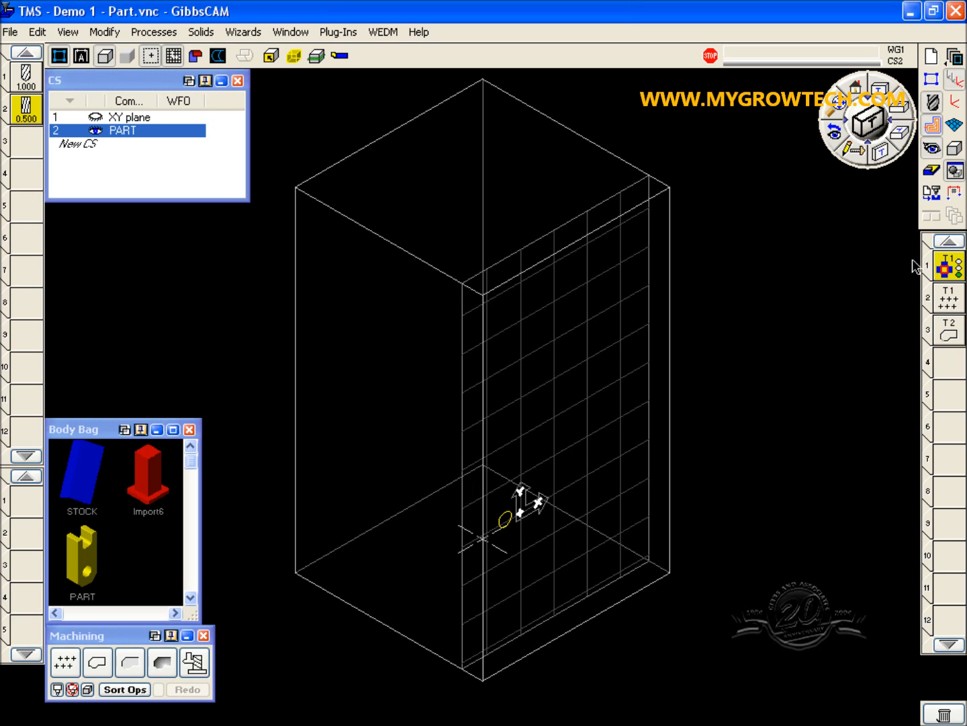
- Reopen the tombstone management operation and set the X part layout to count 3, step 2.75
double_click(947, 267)
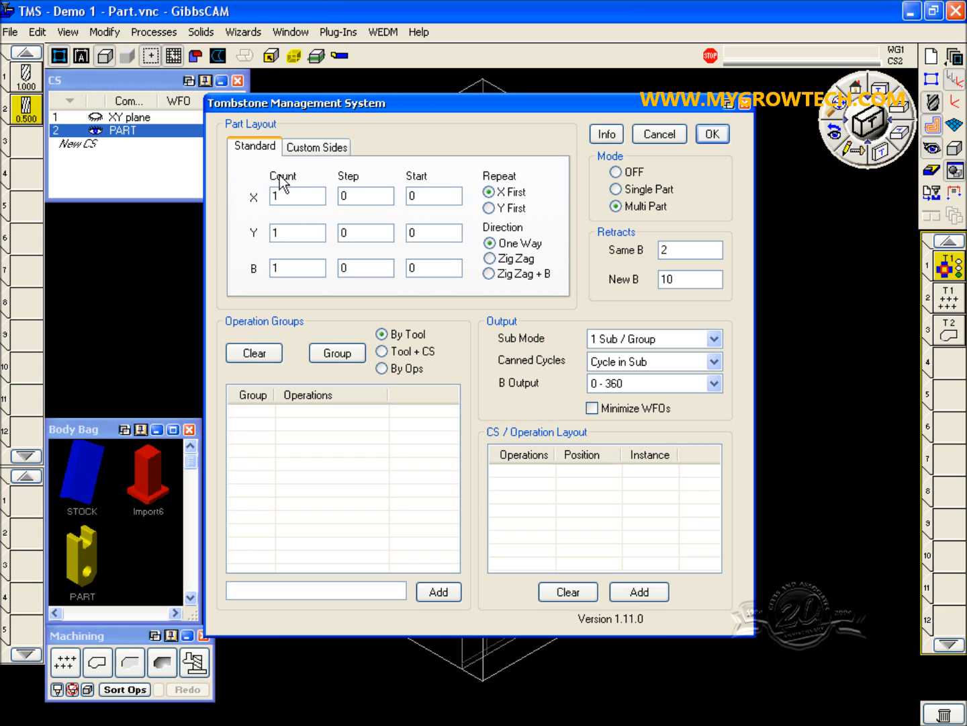
double_click(288, 195)
text(3)
double_click(368, 196)
text(2.75)
double_click(413, 196)
- Set the part layout to count 3 with step 7 in Y, and count 4 with step 90 in B
double_click(309, 234)
text(3)
double_click(361, 232)
text(7)
double_click(438, 230)
double_click(291, 268)
text(4)
double_click(364, 268)
text(90)
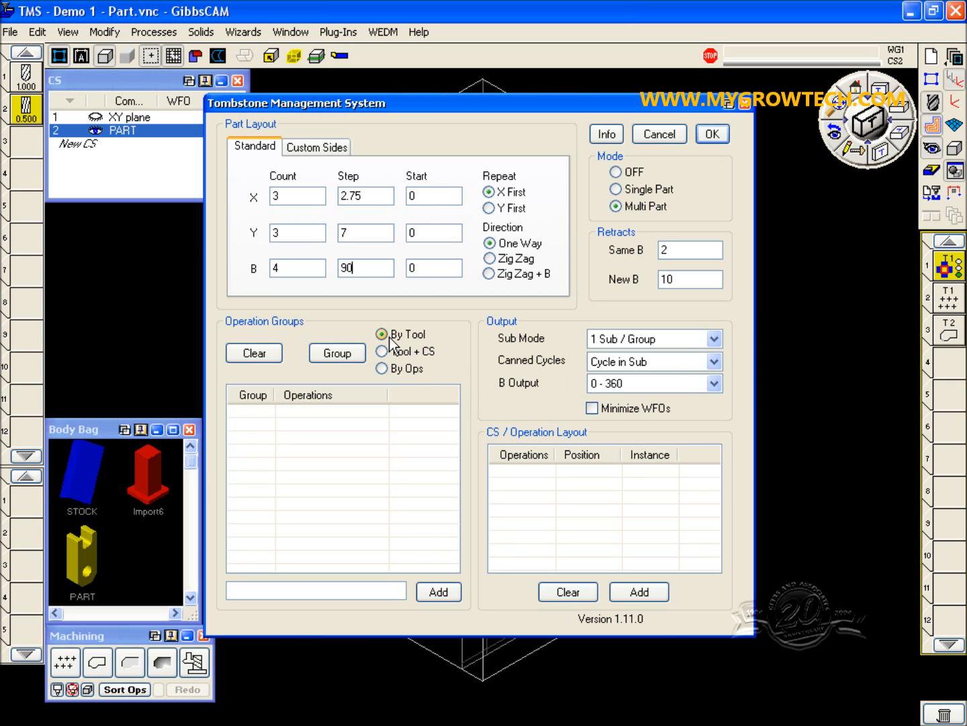
- Group the operations by tool and accept the tombstone management settings
click(346, 354)
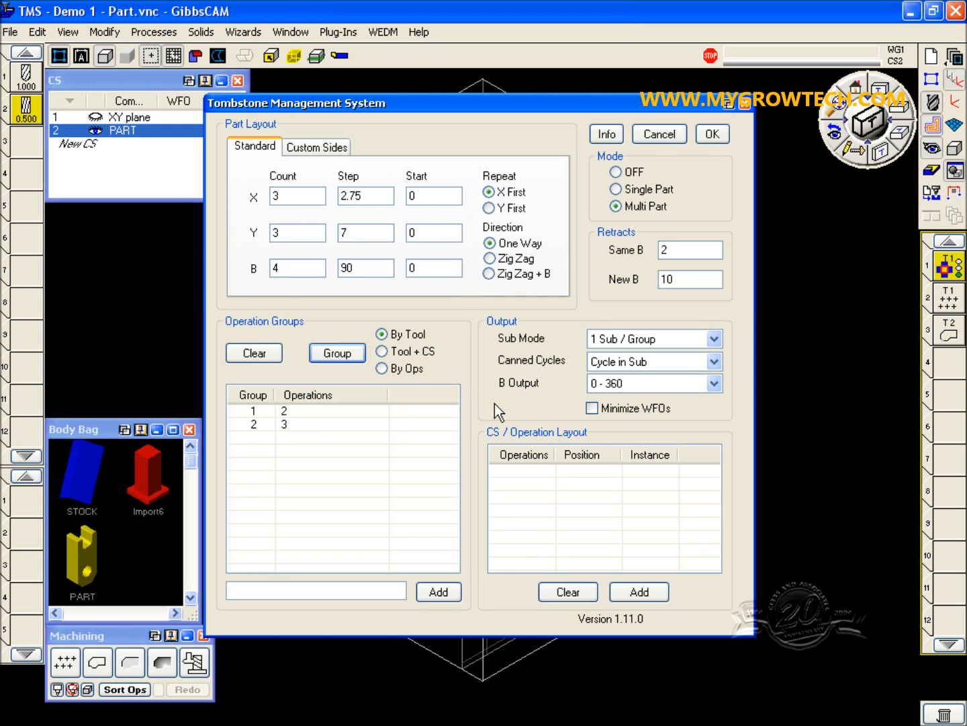
click(710, 132)
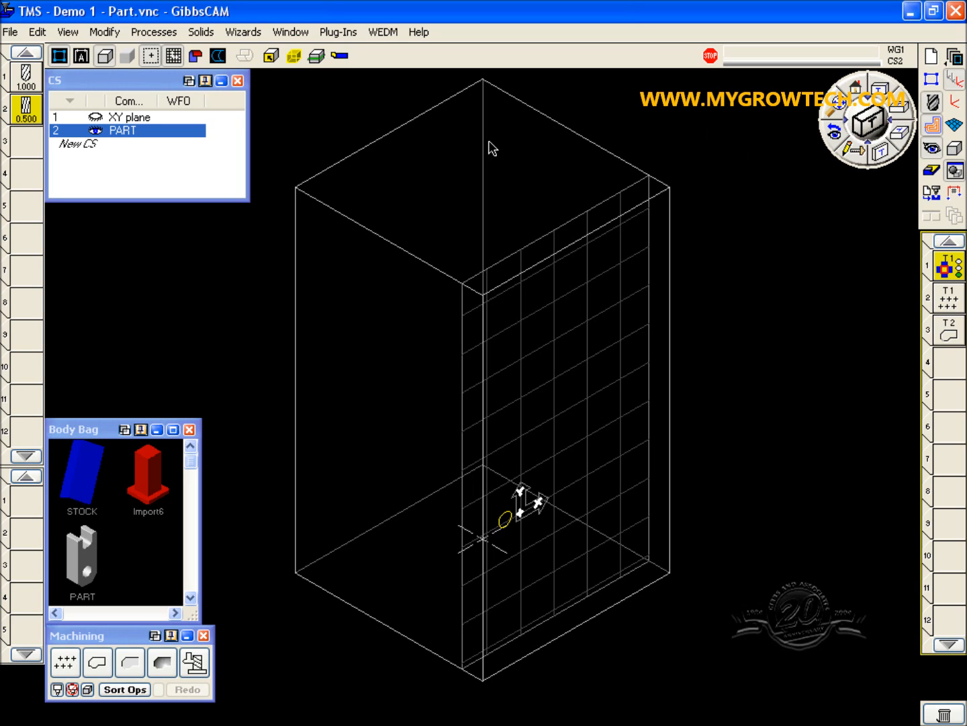
- Close the coordinate system list, start the machine simulation and load the Horiz - 400MM - BobD machine
click(238, 82)
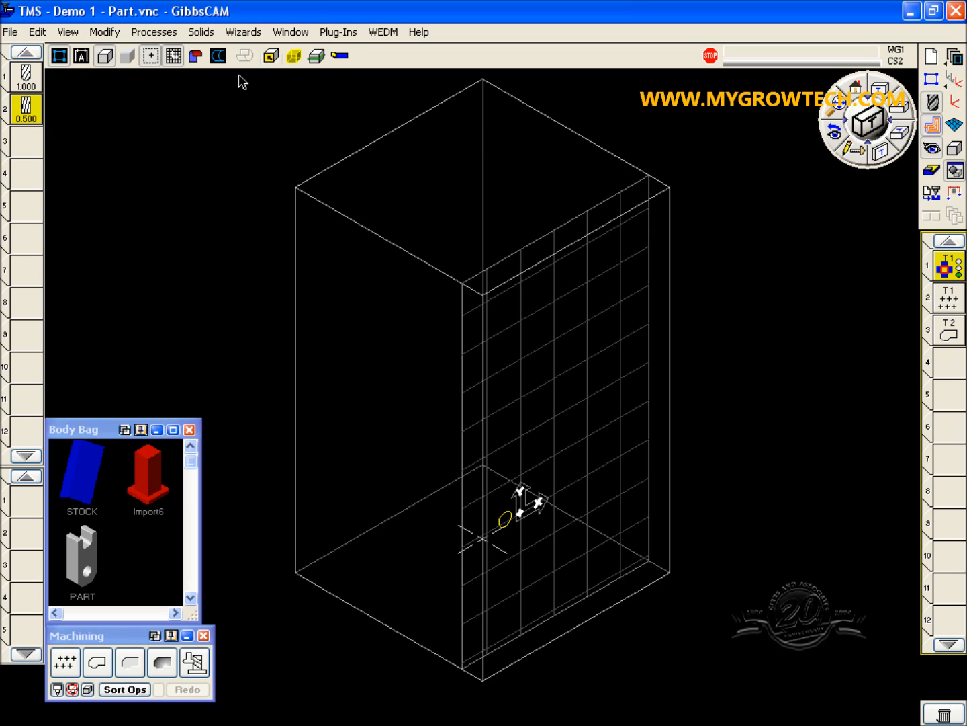
click(337, 33)
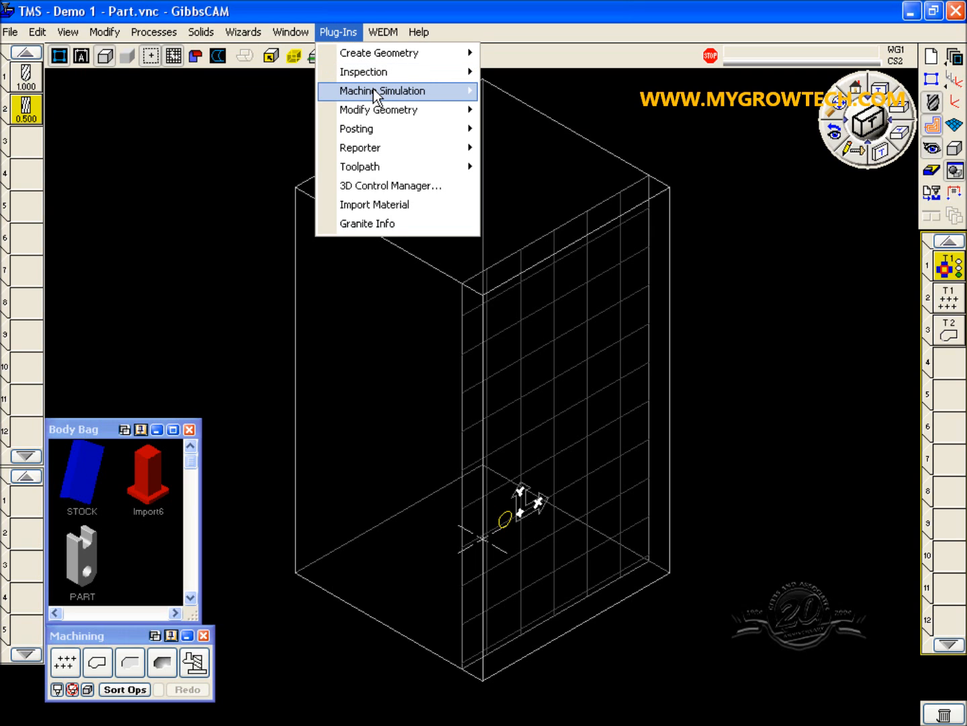
mouse_move(377, 91)
click(524, 110)
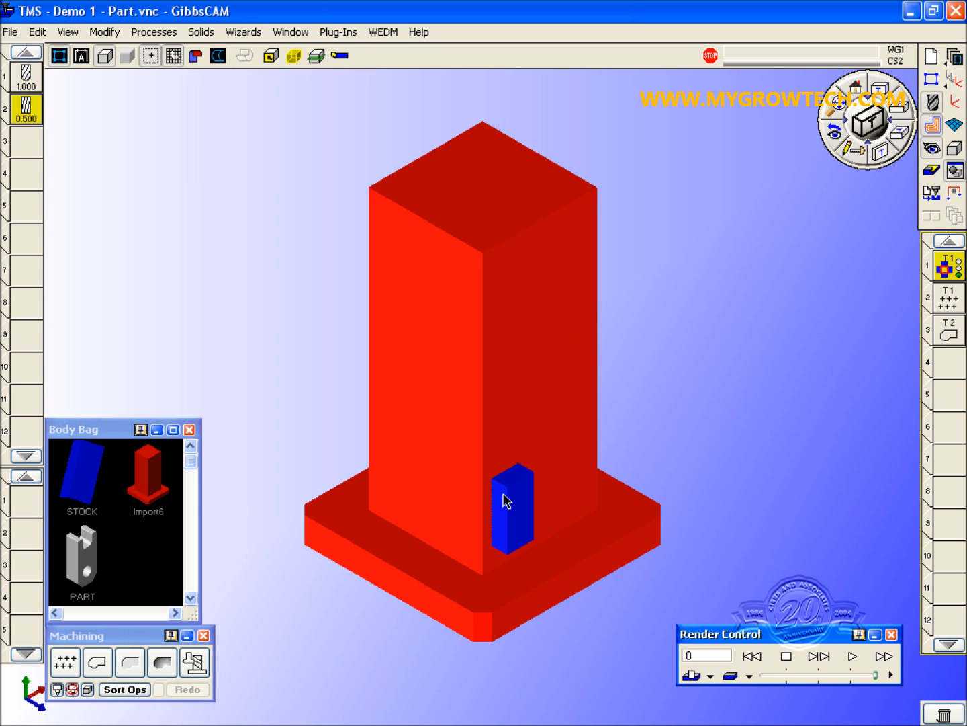
right_click(768, 633)
mouse_move(811, 583)
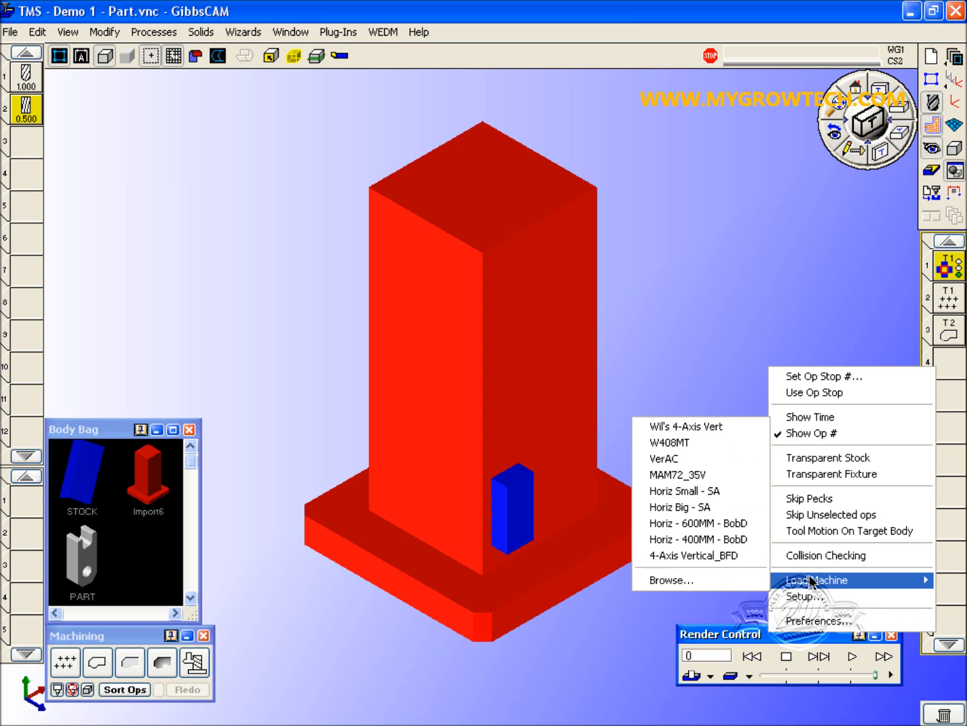
click(722, 538)
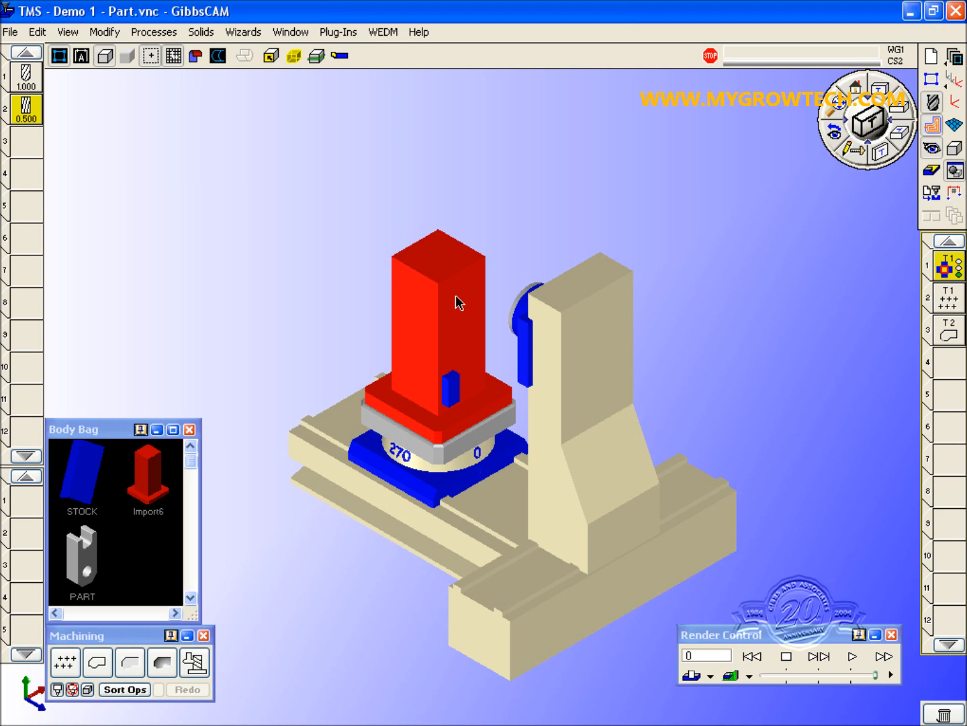
- Open the TMS stock and fixture layout and select the STOCK body as type Stock
click(335, 32)
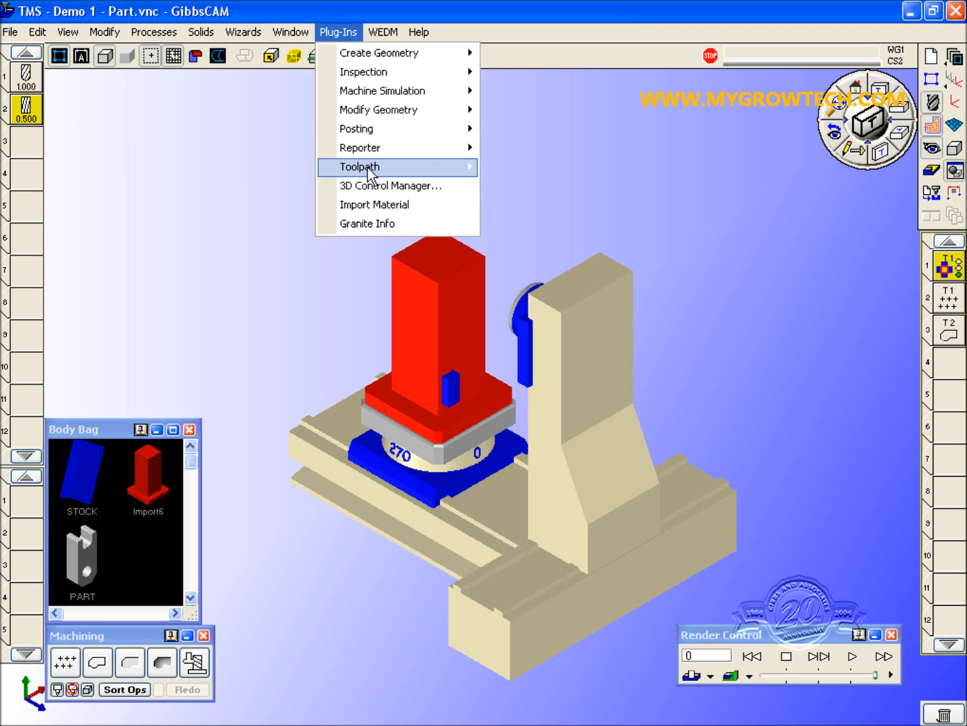
mouse_move(368, 167)
mouse_move(485, 188)
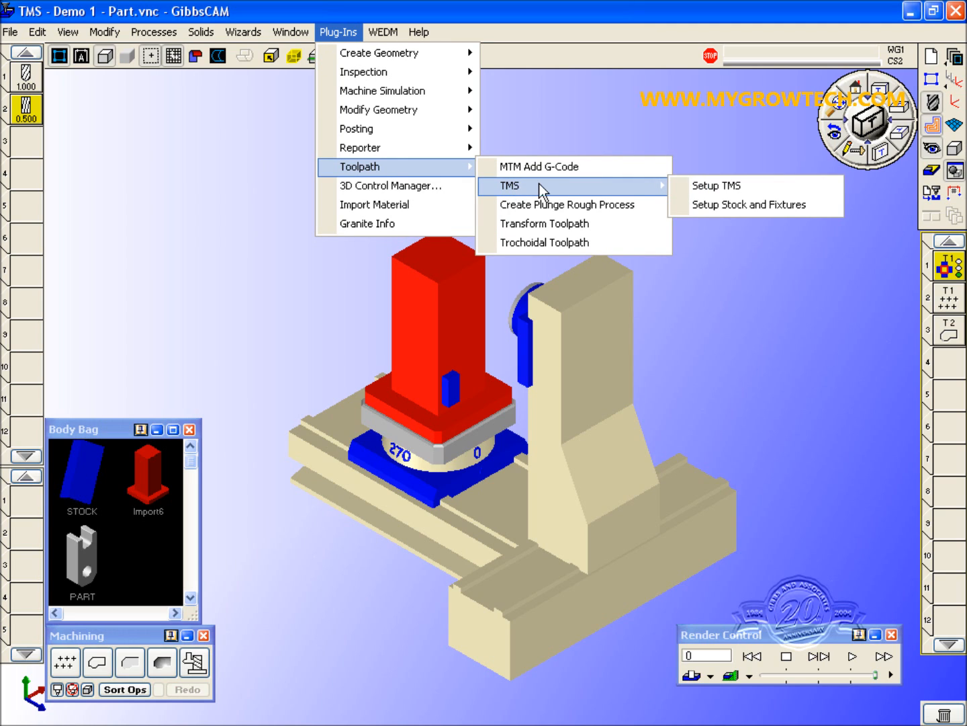
click(742, 208)
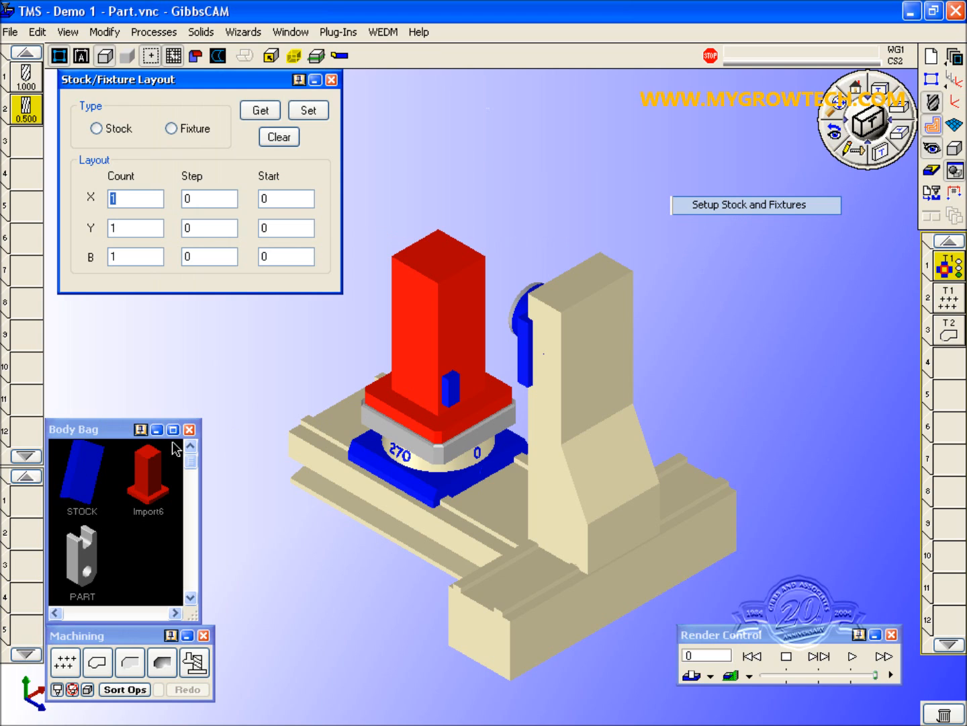
click(92, 487)
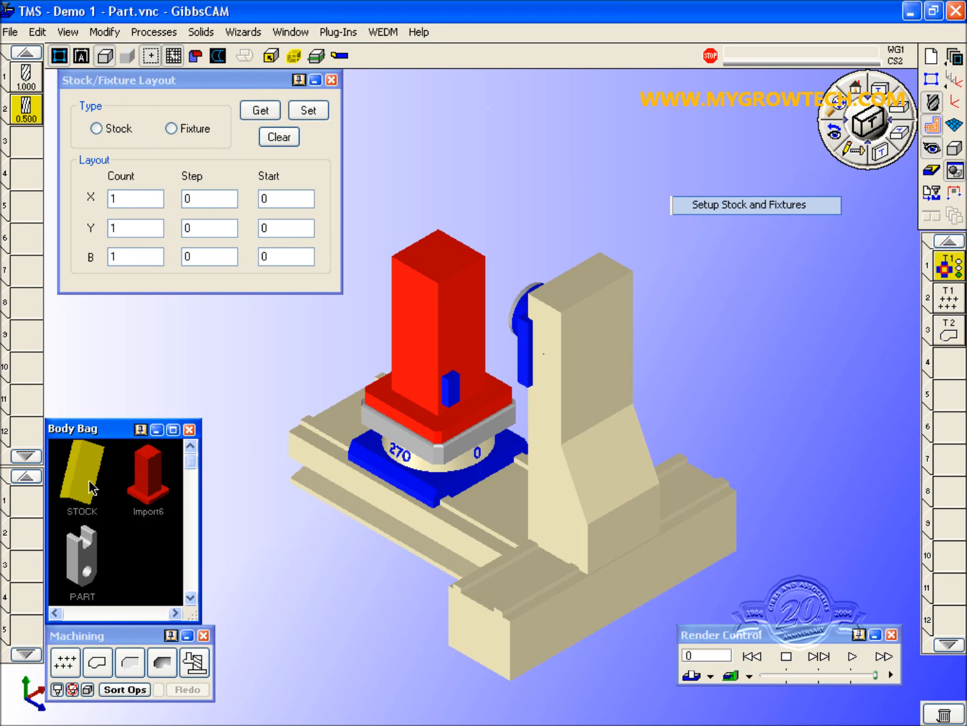
click(109, 130)
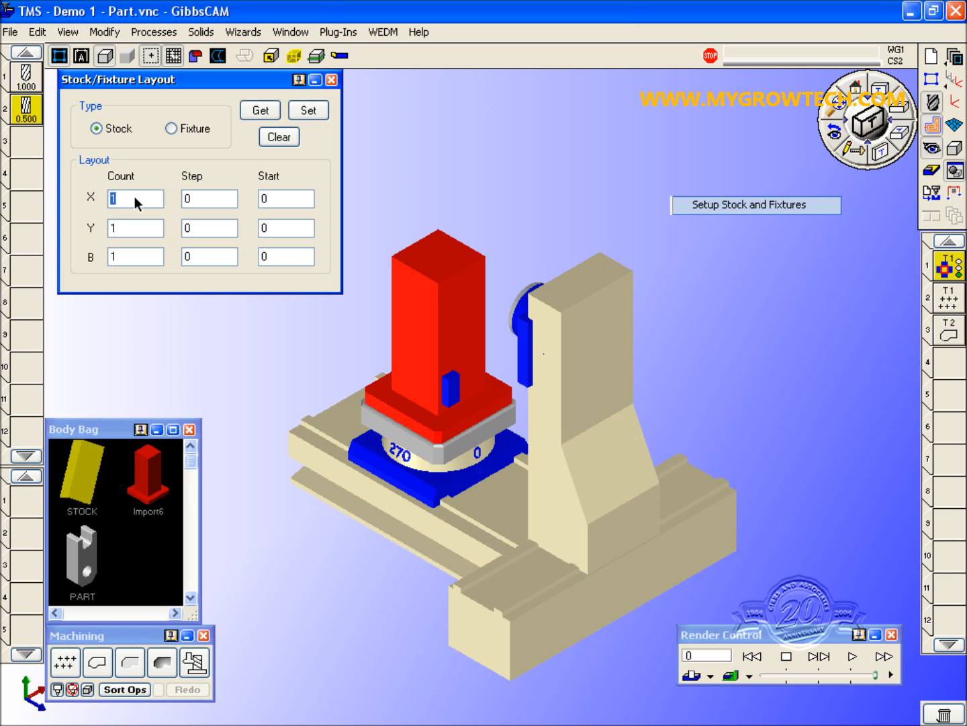
- Apply a stock layout of count 3 step 2.75 in X, count 3 step 7 in Y, and count 4 step 90 in B
text(3)
text(2.75)
key(Tab)
text(3)
click(206, 227)
text(4)
click(308, 111)
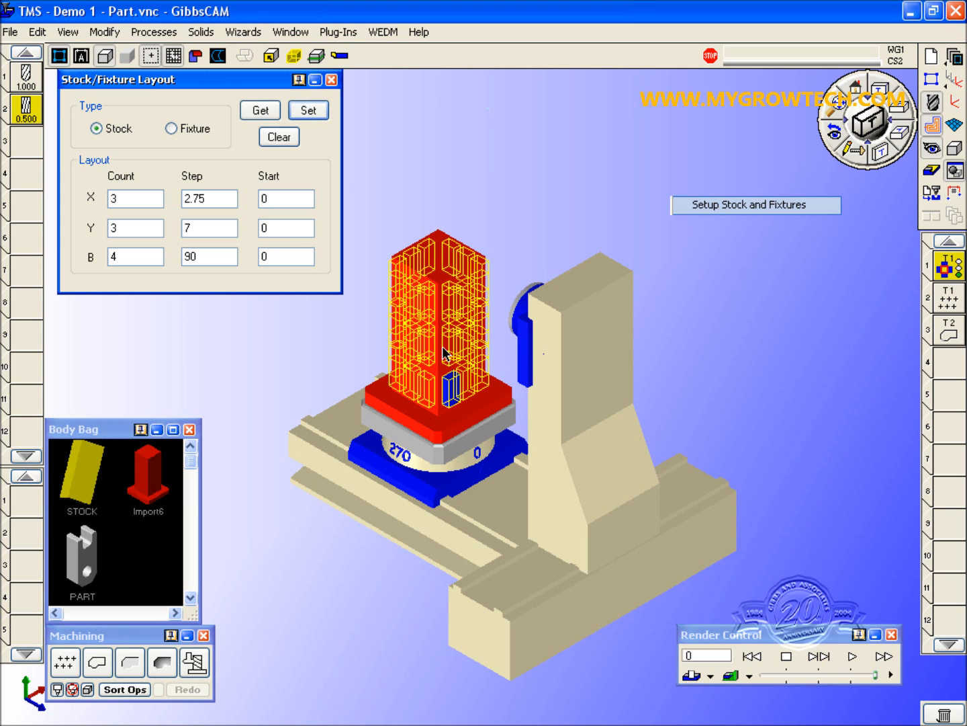
click(332, 80)
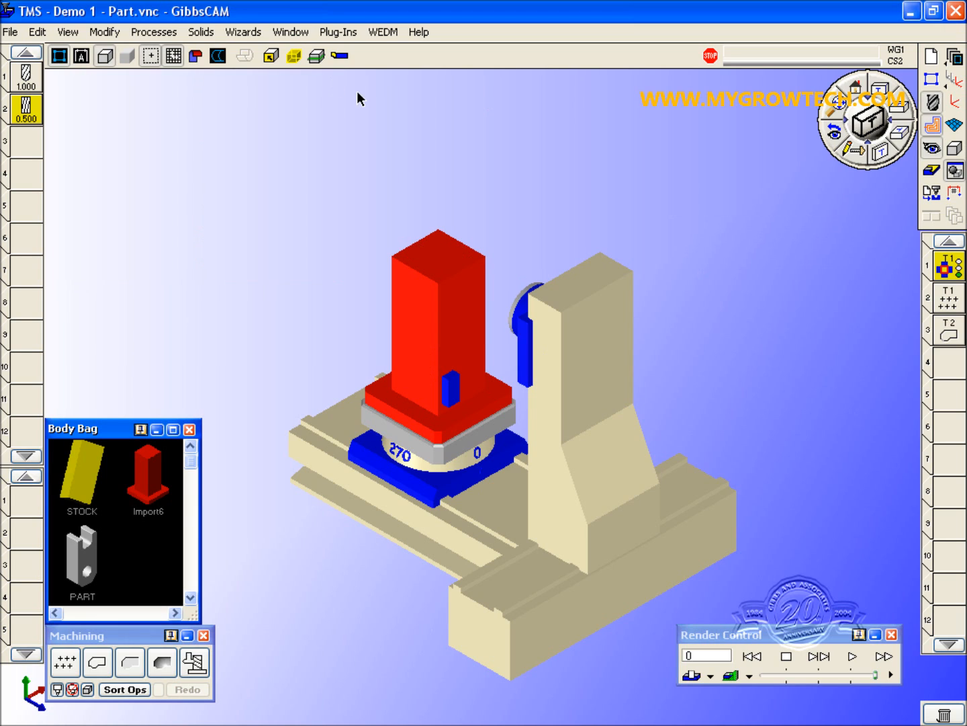
- Rewind the simulation to load the stock layout and examine the arrangement of blanks on the tombstone
click(783, 656)
click(753, 656)
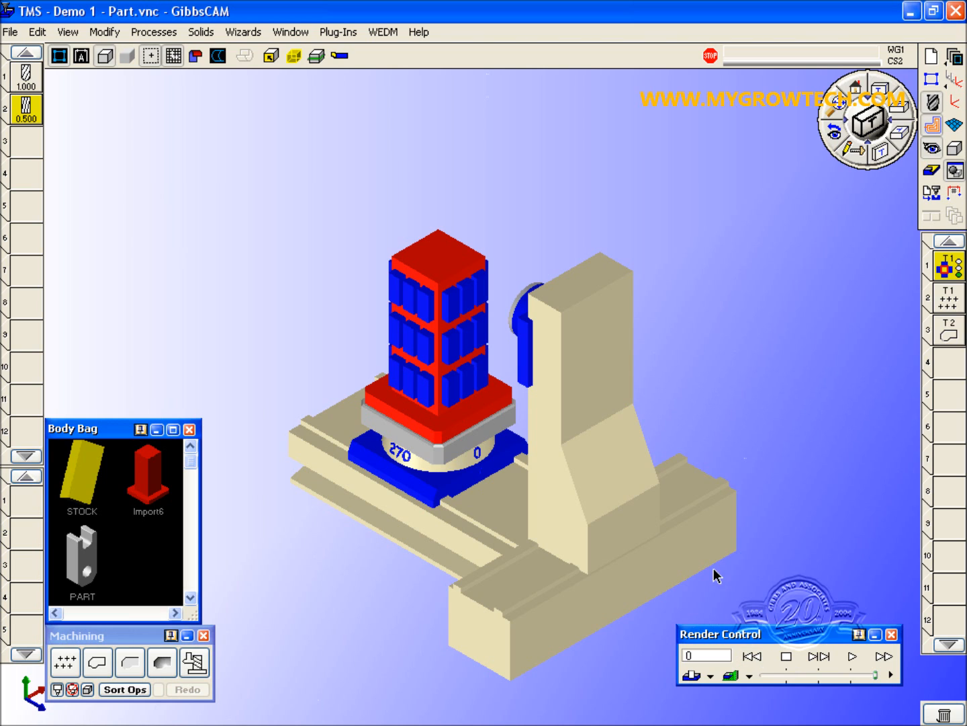
scroll(387, 235, up, 2)
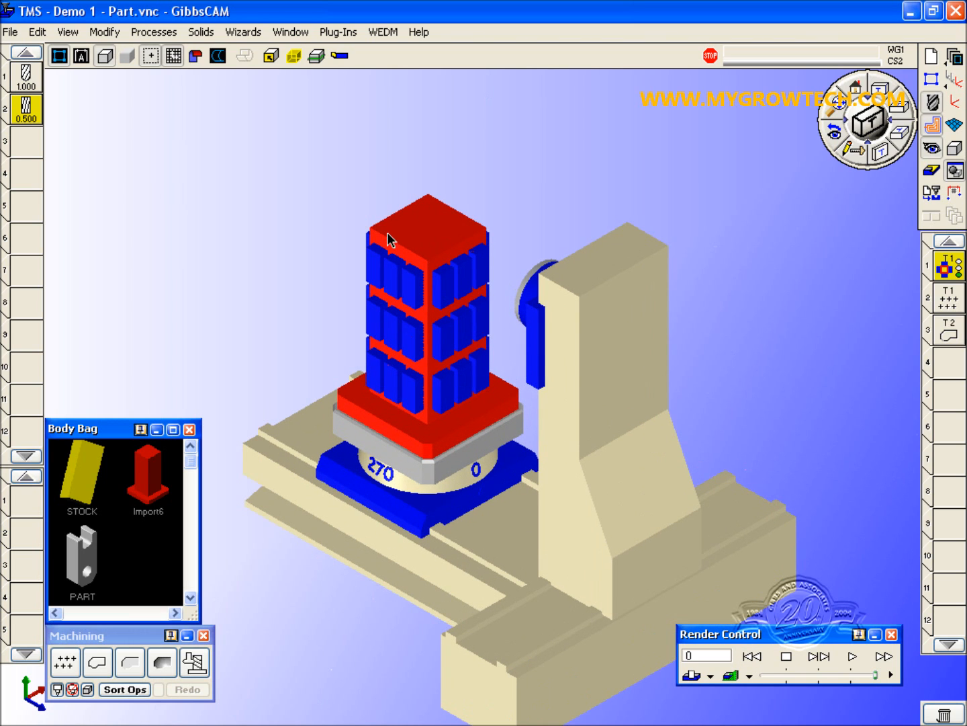
middle_drag(403, 514, 715, 441)
middle_drag(395, 500, 572, 438)
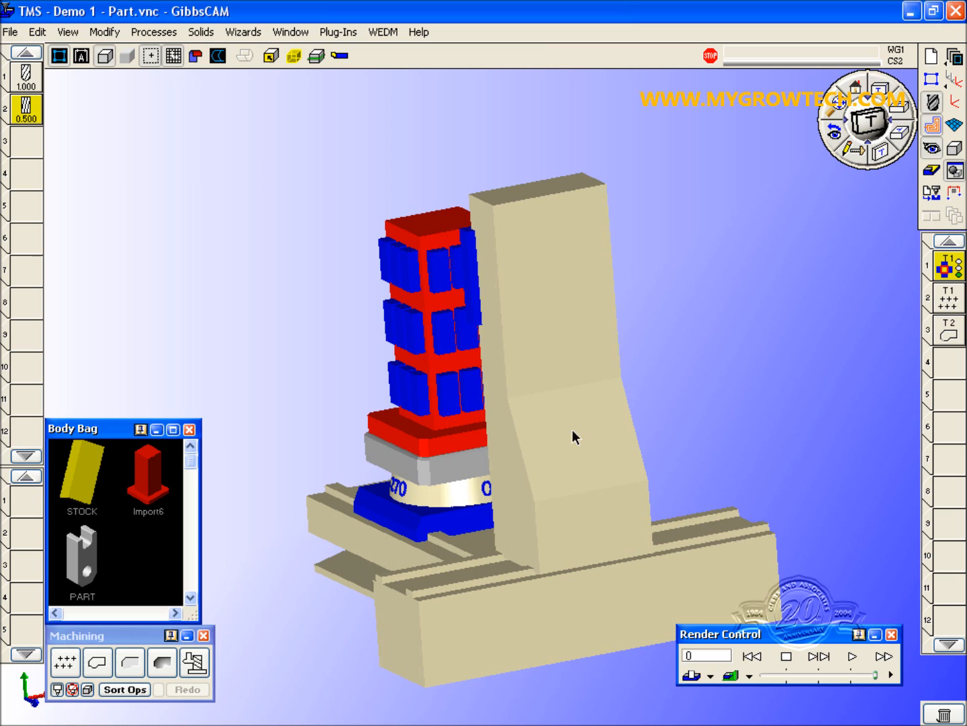
click(885, 161)
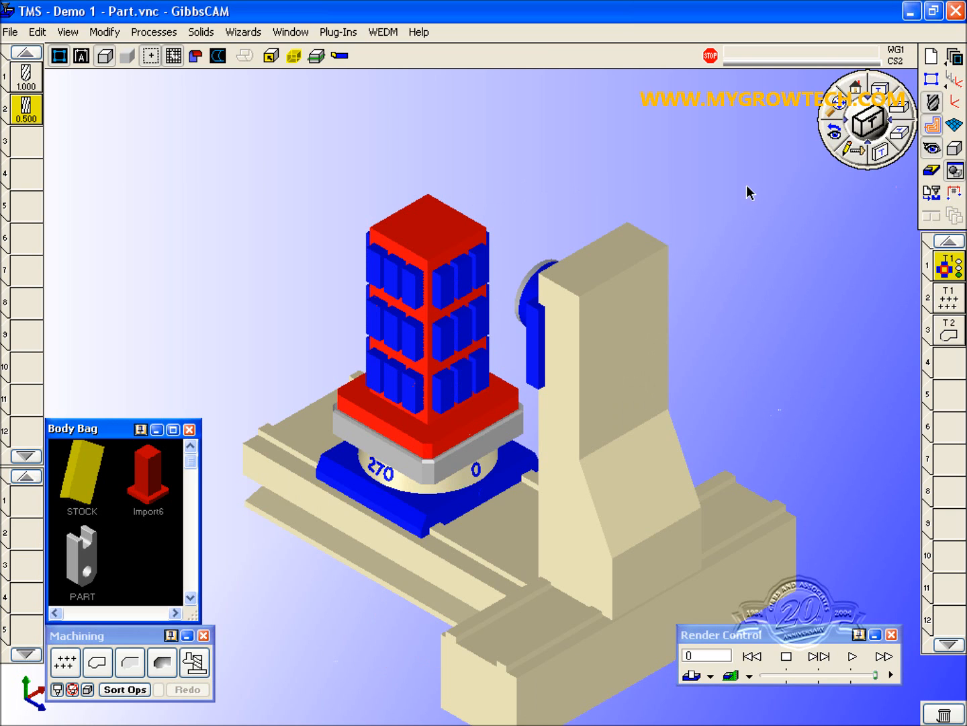
scroll(742, 202, up, 2)
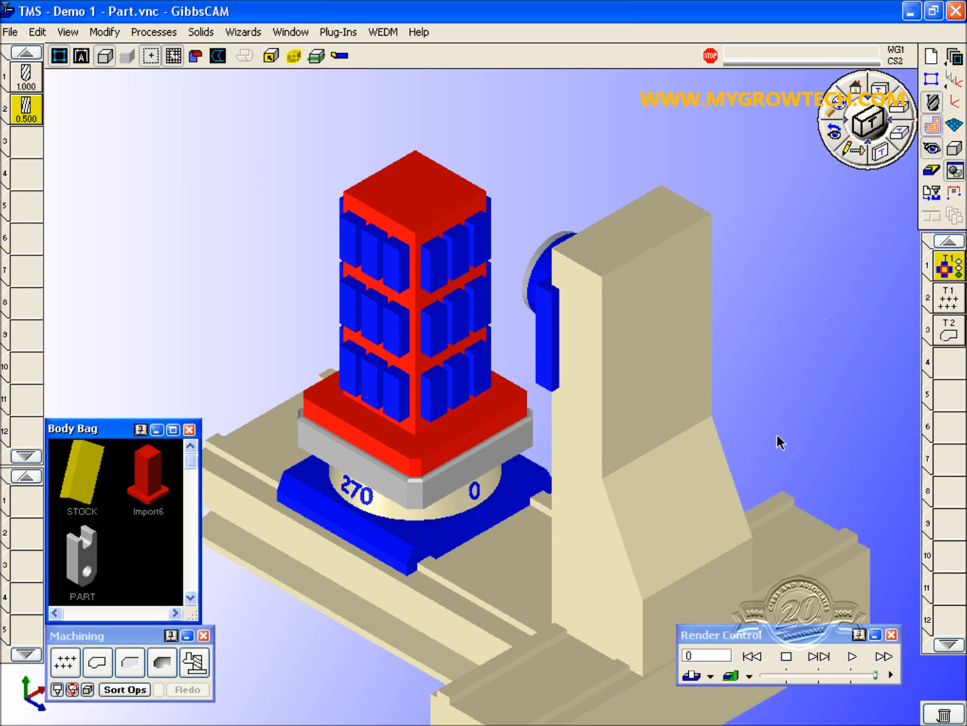
- Reduce the simulation speed, play the machining of the tombstone parts and stop it during operation 2
drag(874, 673, 799, 679)
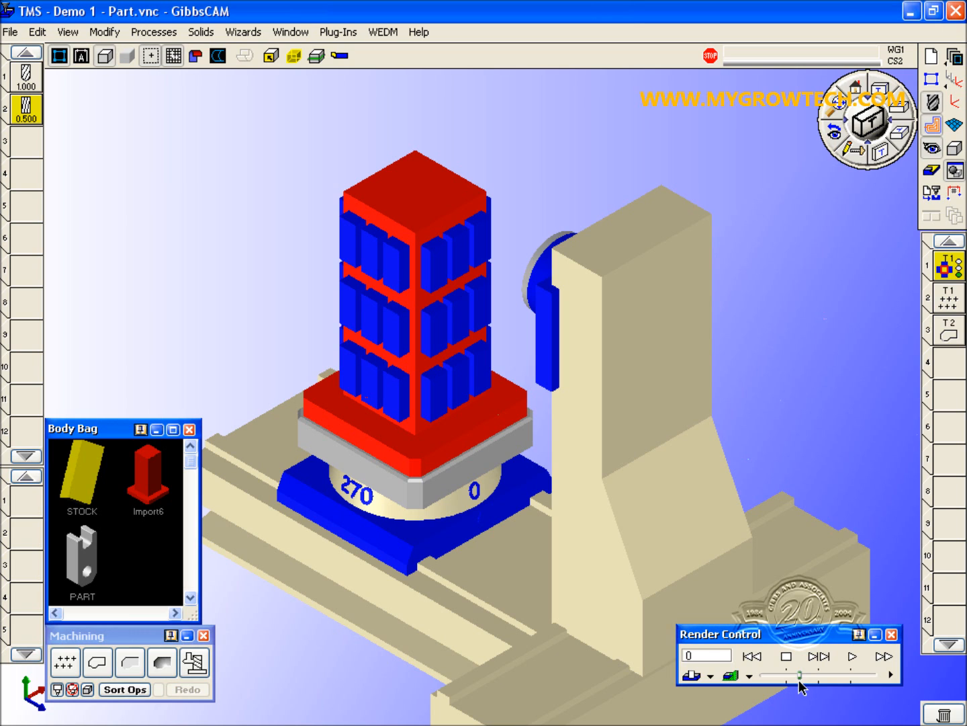
click(852, 656)
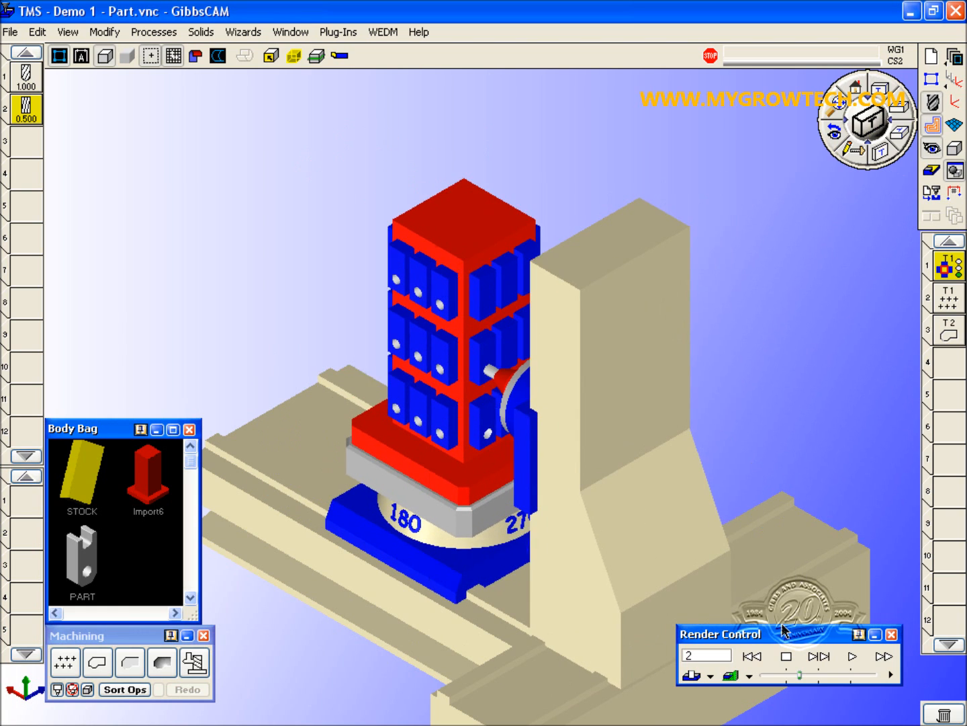
click(786, 653)
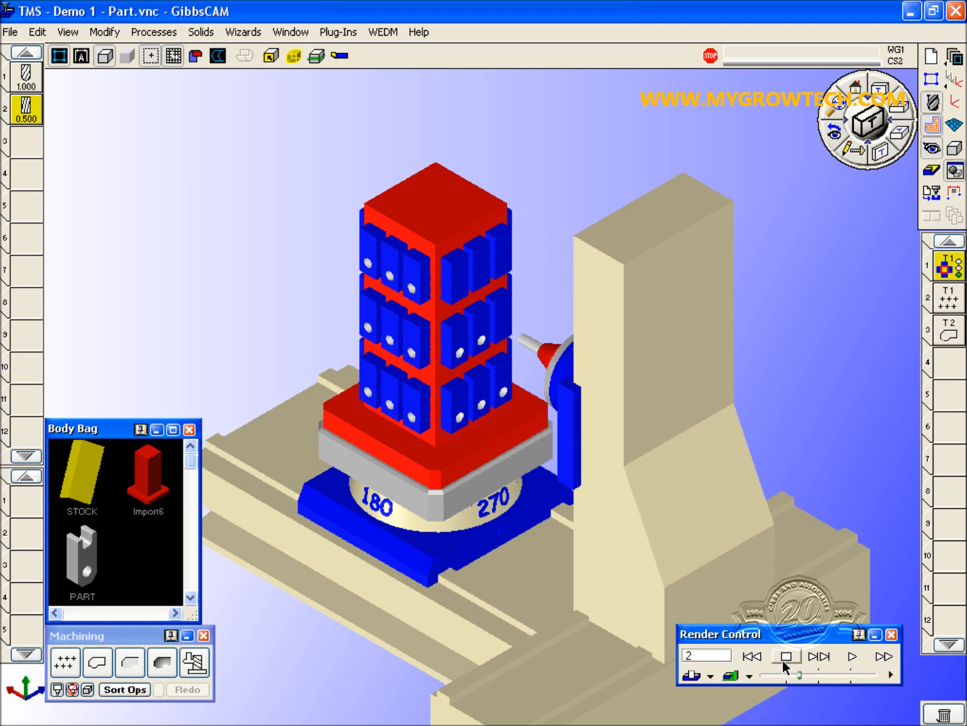
- Set the tombstone part repeat order to Y First and replay the machine simulation from the start
double_click(950, 270)
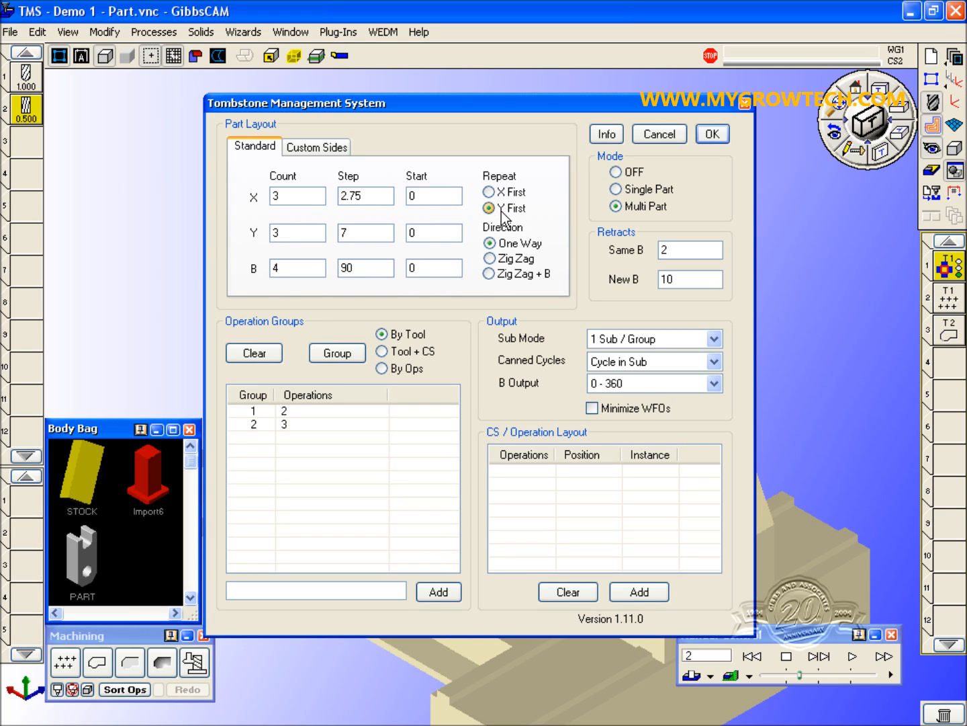
click(711, 135)
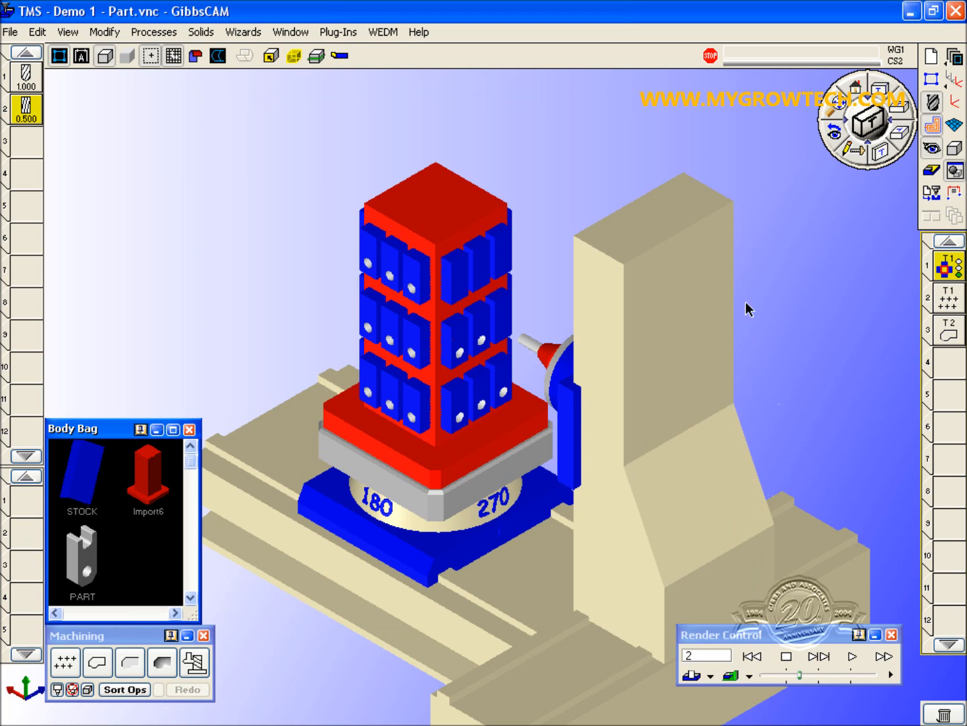
click(786, 655)
click(752, 656)
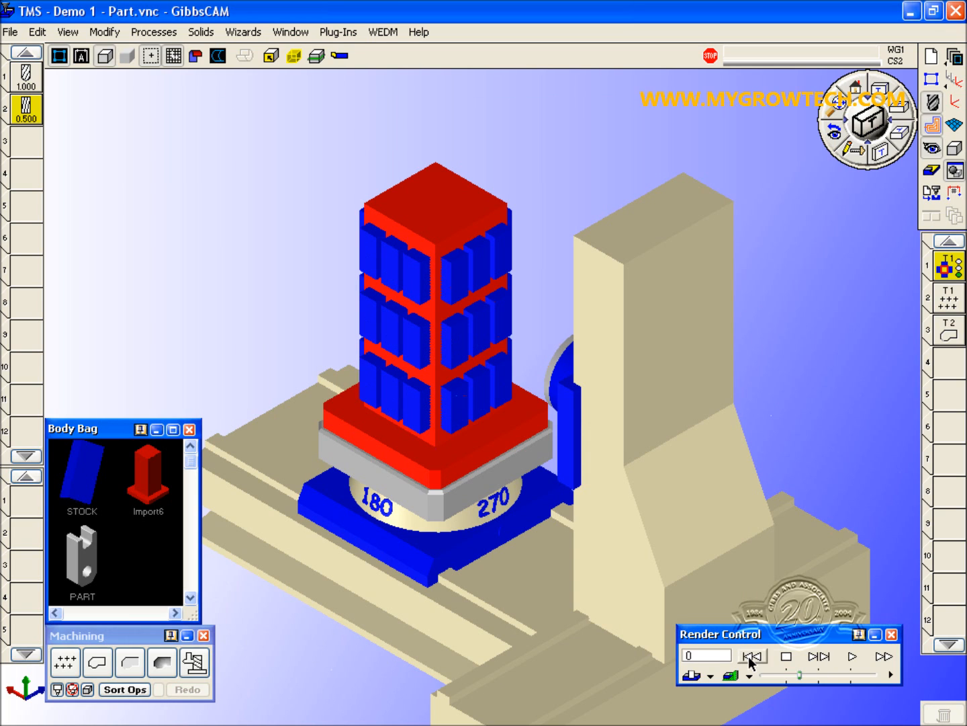
click(853, 655)
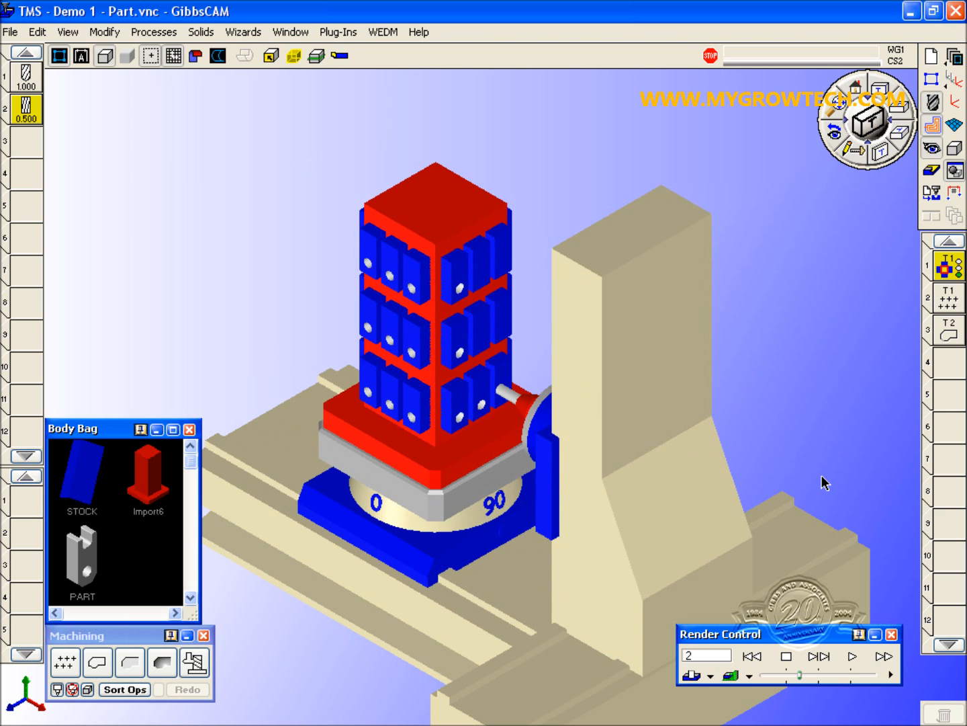
click(789, 663)
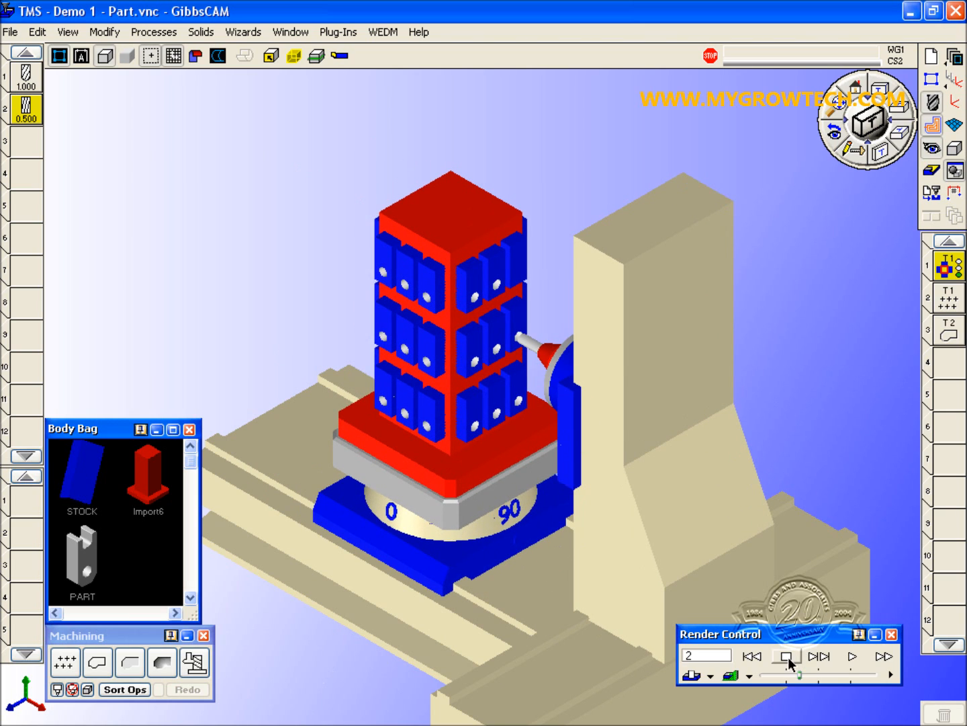
- Set the tombstone machining direction to Zig Zag and replay the machine simulation from the start
double_click(948, 271)
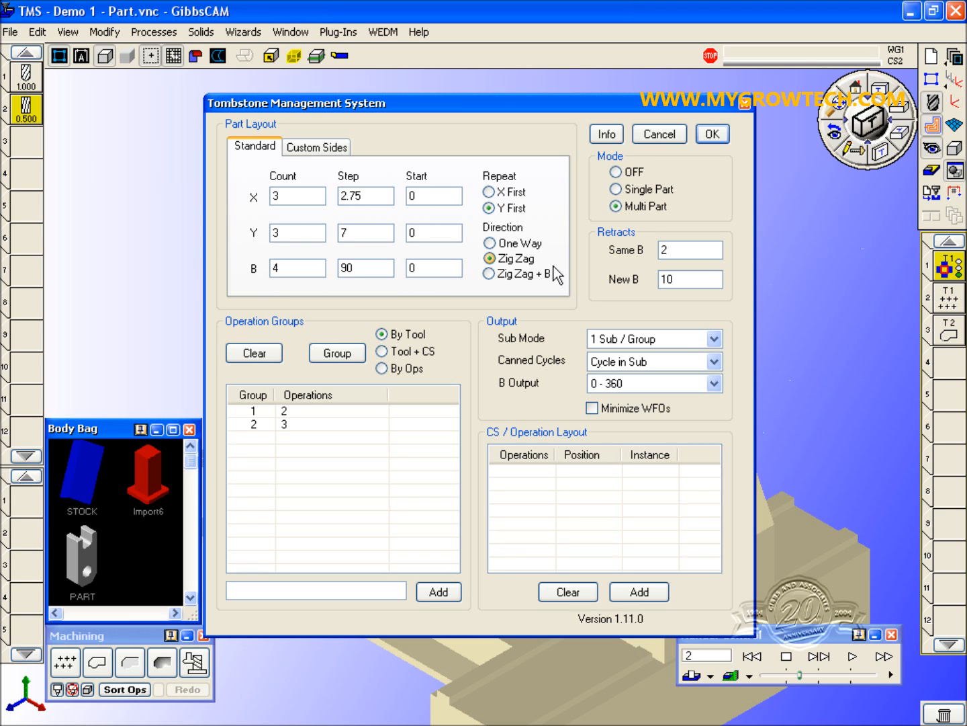
click(712, 133)
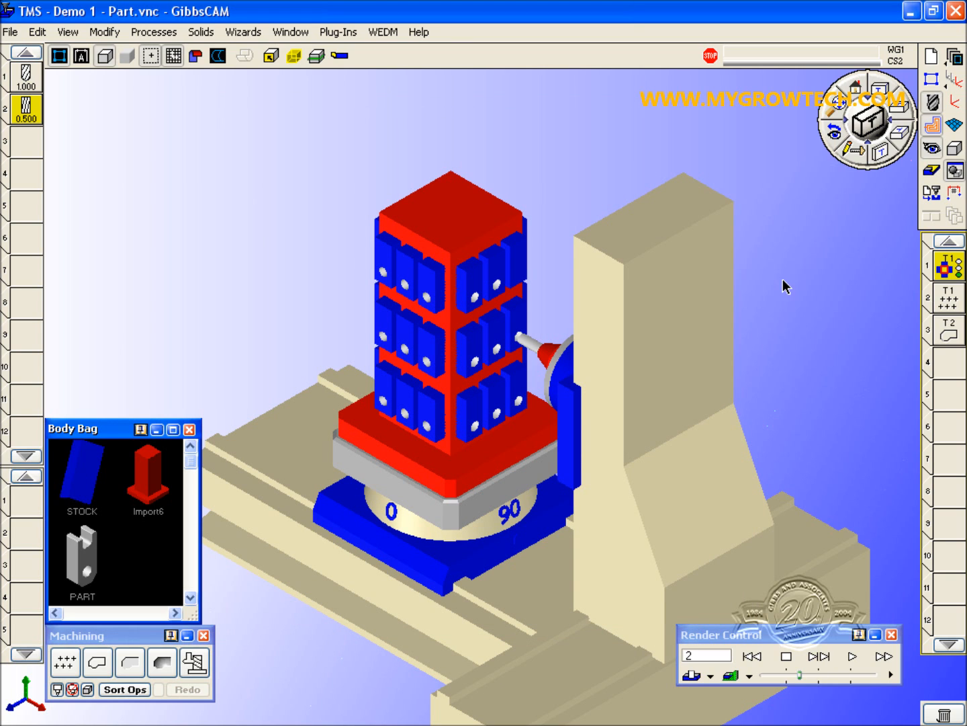
click(785, 652)
click(751, 656)
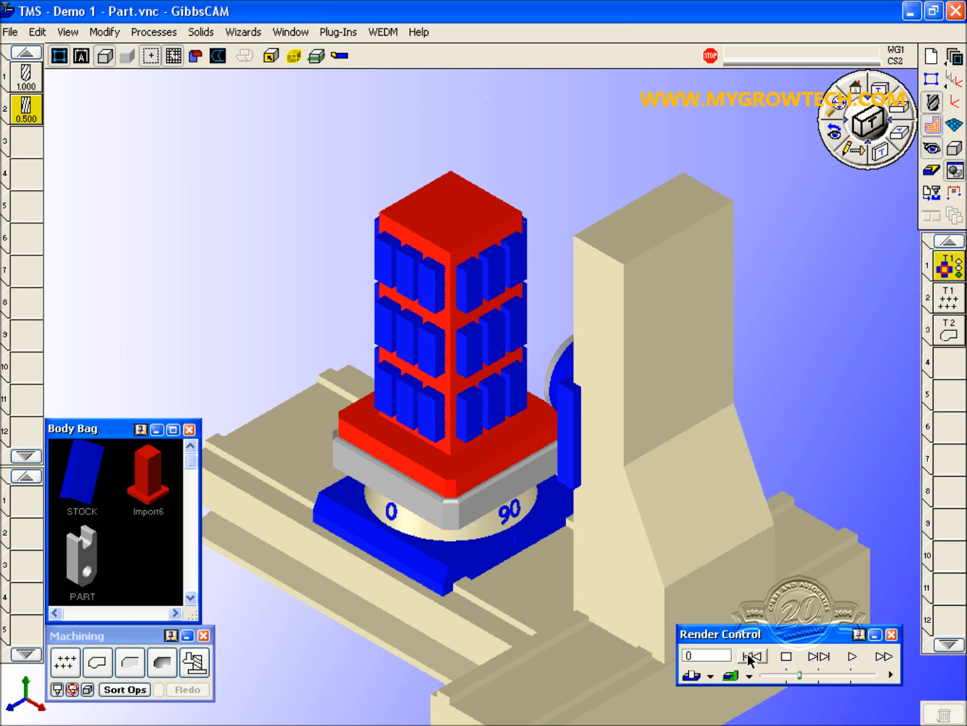
click(851, 656)
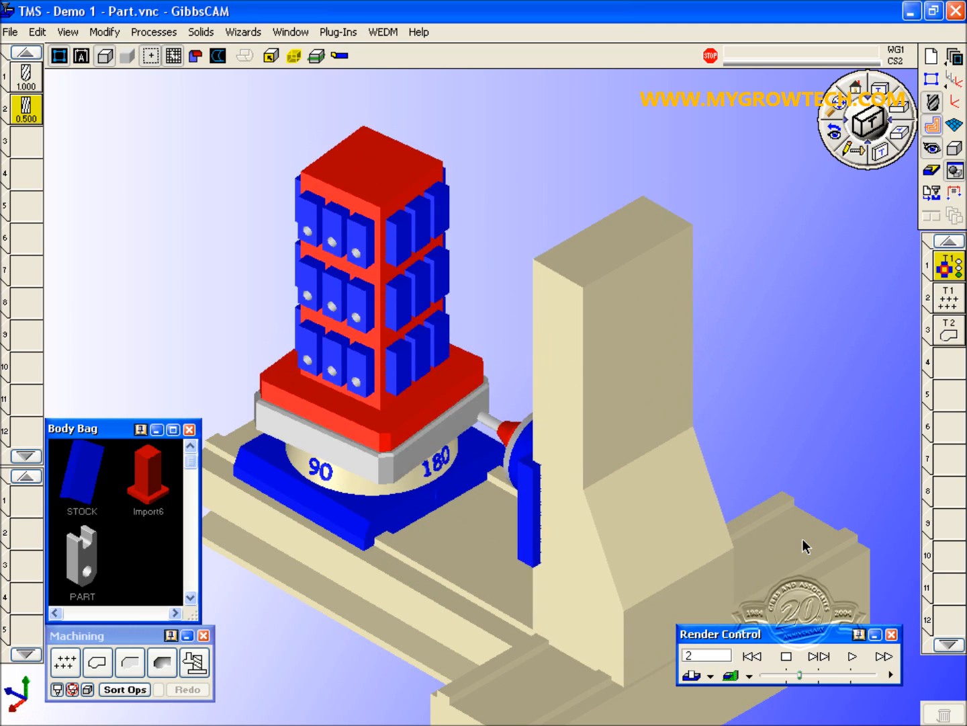
click(787, 656)
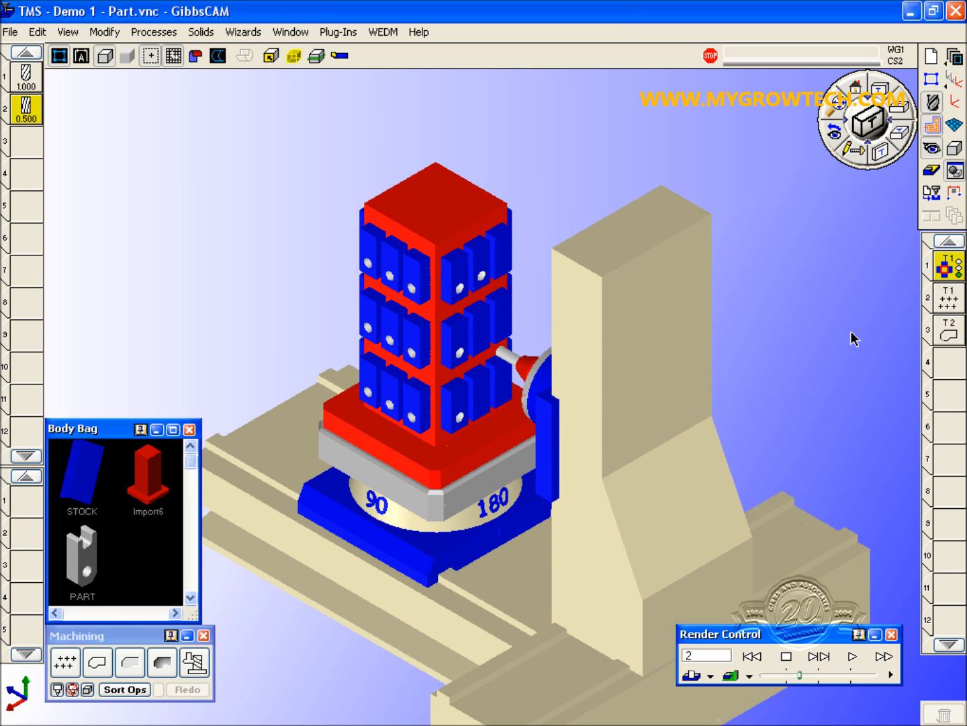
- Set the tombstone machining direction to Zig Zag + B and replay the machine simulation from the start
double_click(939, 269)
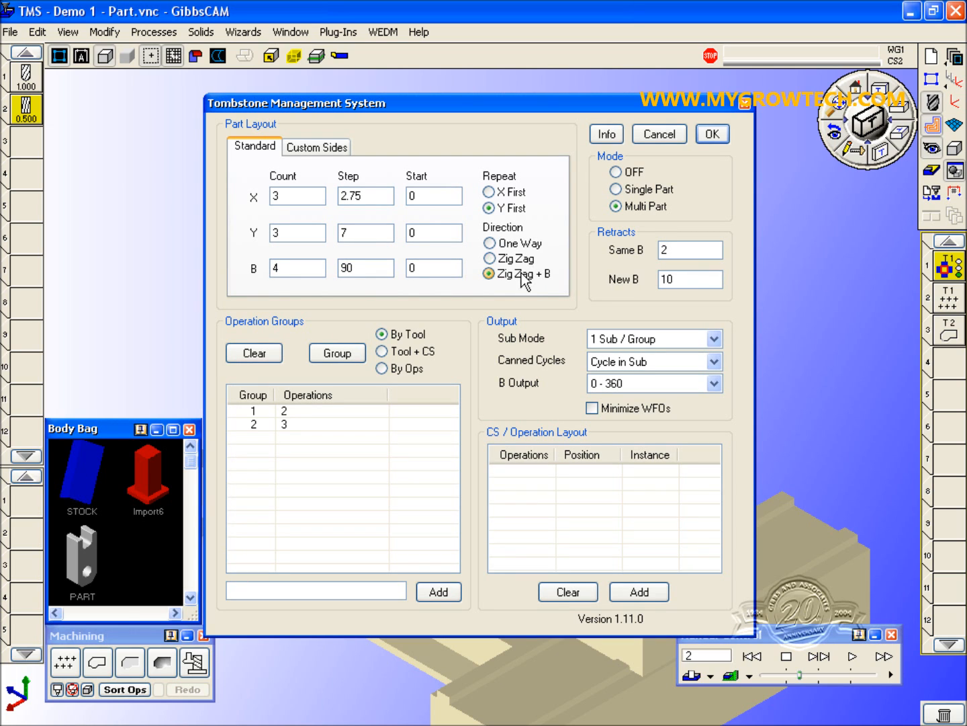
click(713, 134)
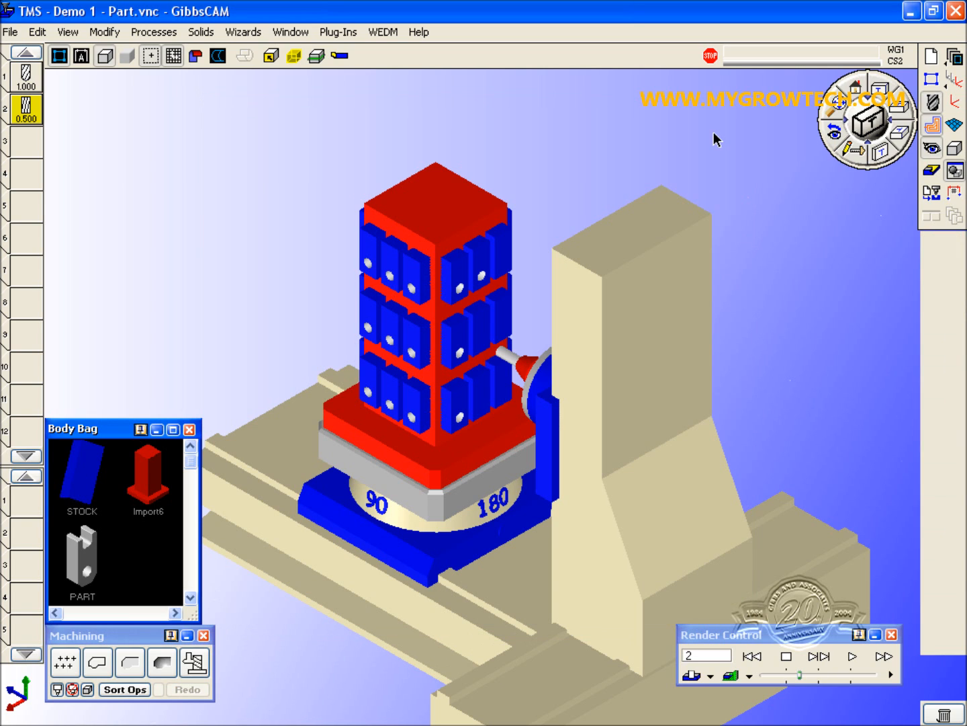
click(763, 657)
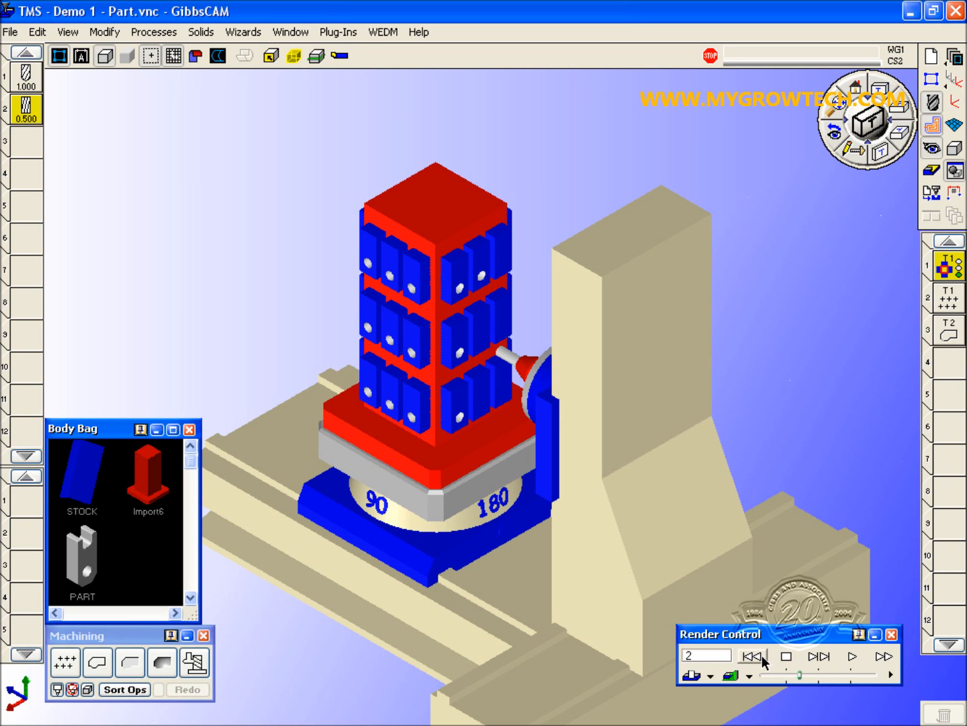
click(854, 656)
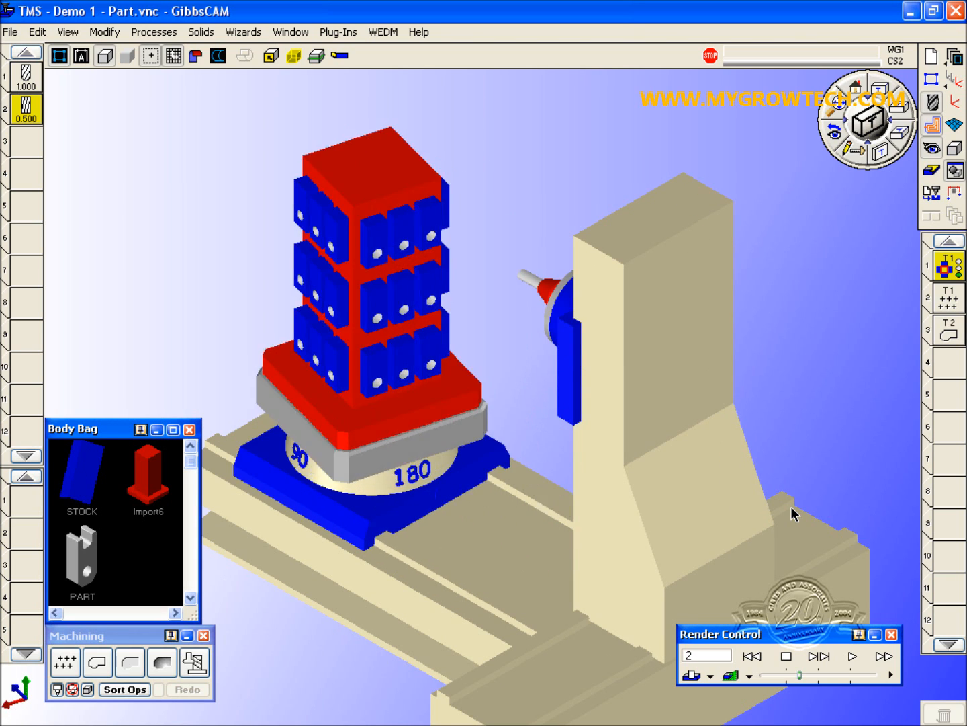
click(787, 657)
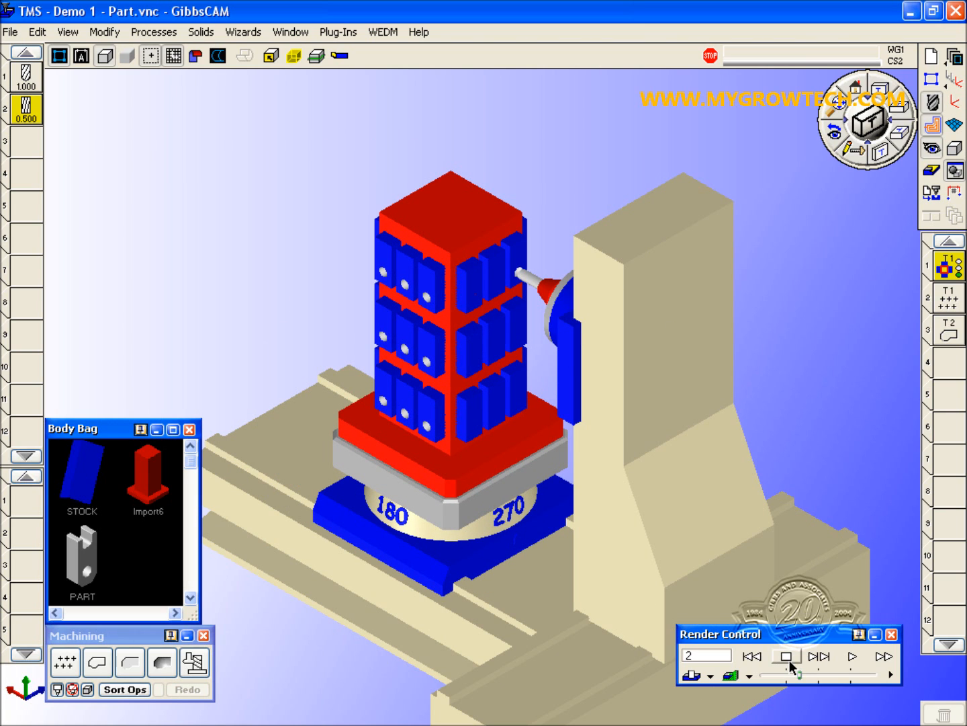
- Set the New B retract to 7.5 in the Tombstone Management System settings
double_click(954, 269)
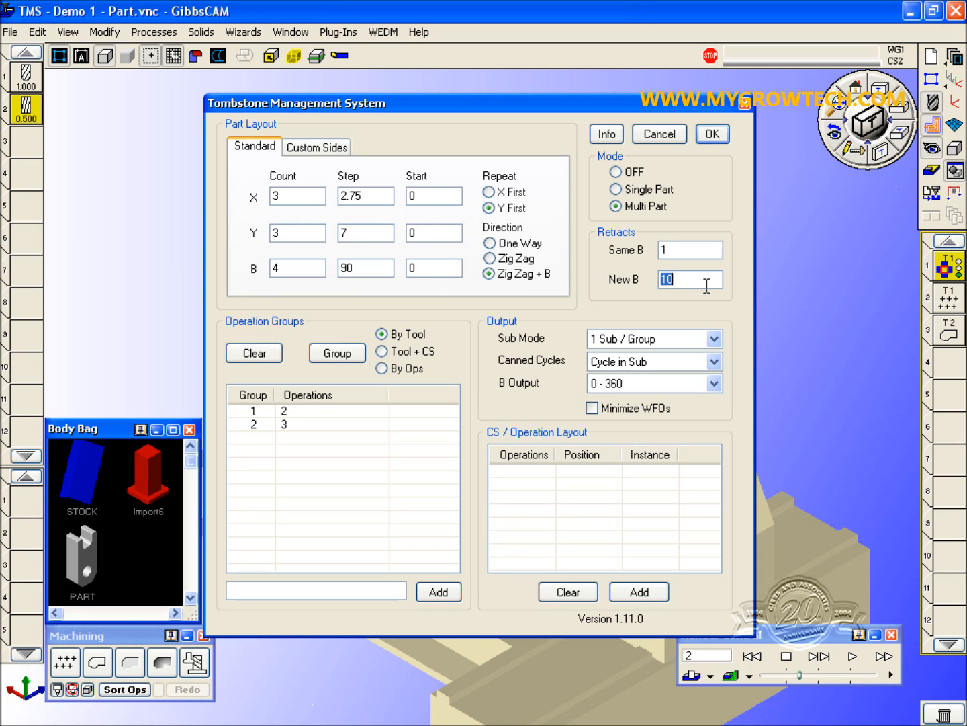
text(7)
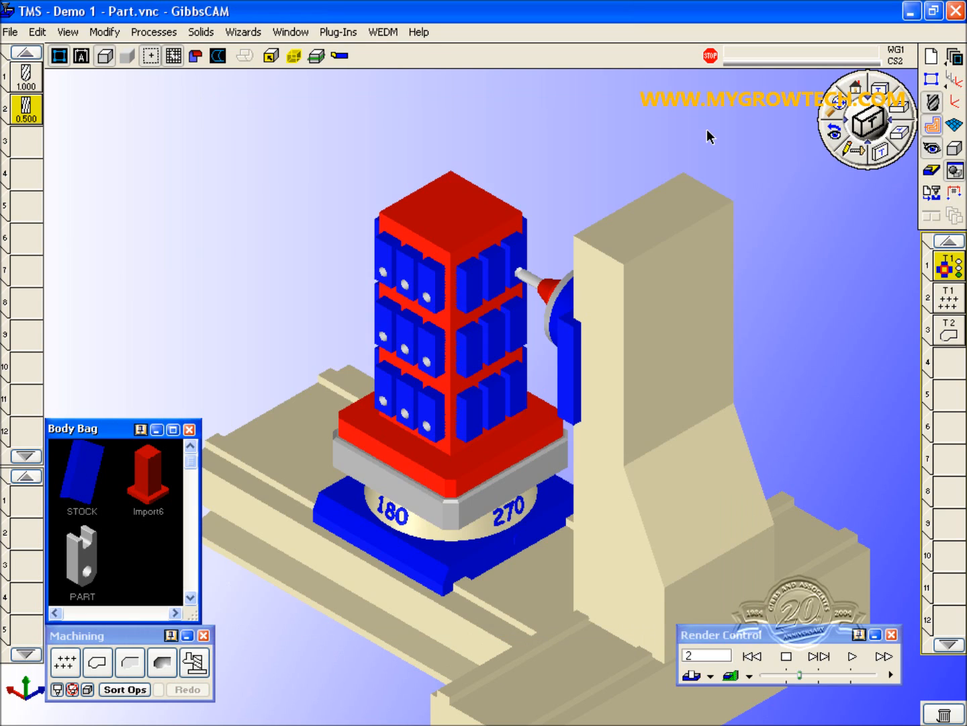
click(712, 135)
- Replay the machine simulation from the start, examine the tombstone rotation clearance from different angles and stop it during operation 2
click(784, 656)
click(752, 656)
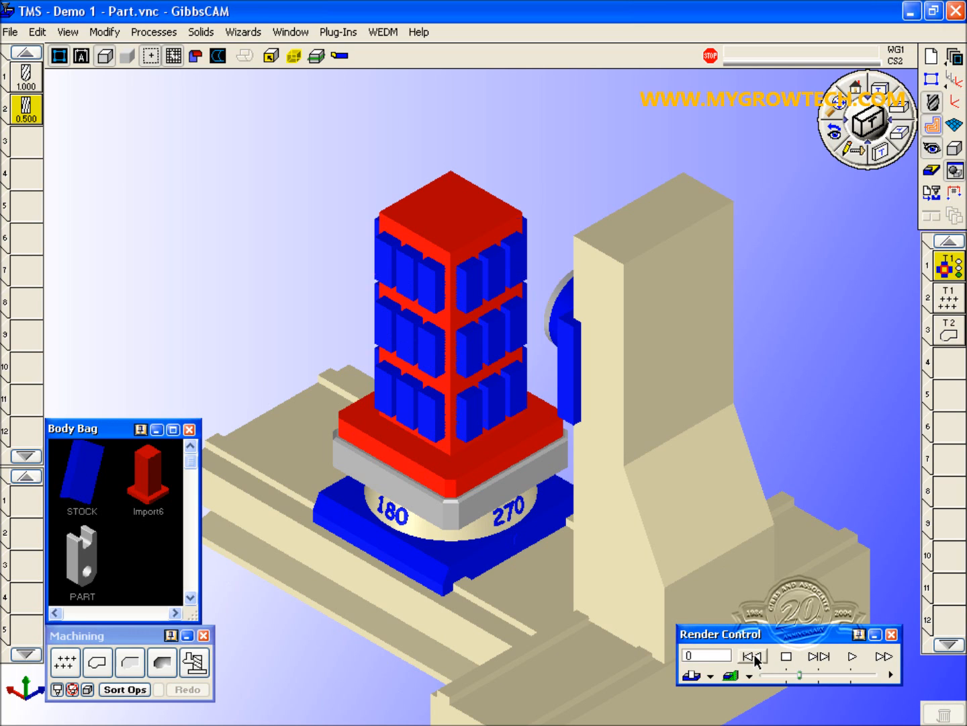
click(852, 657)
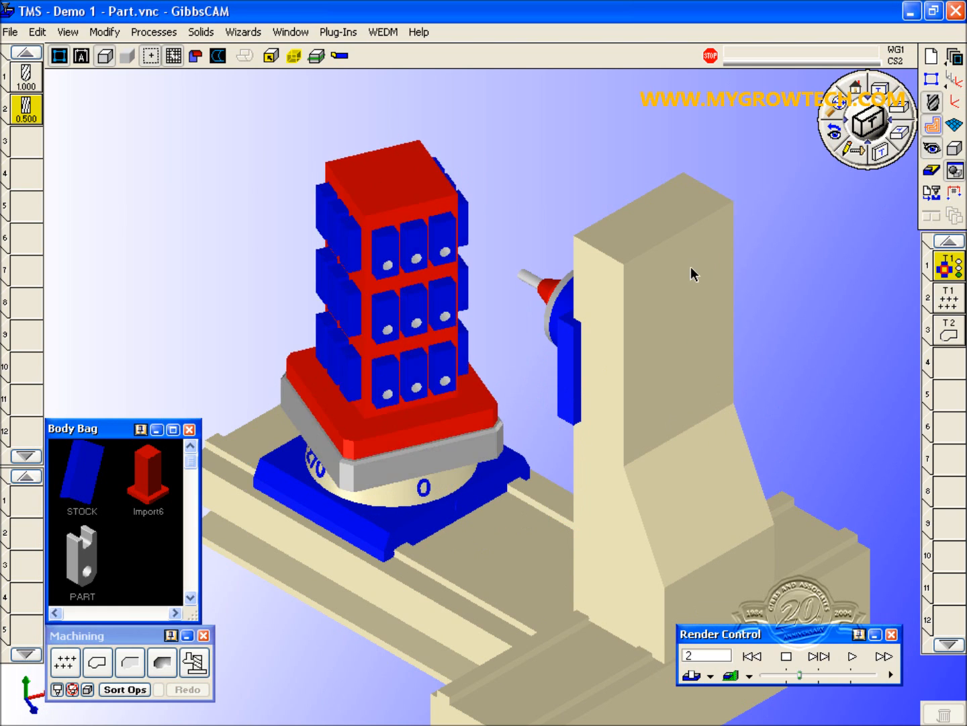
drag(856, 131, 873, 124)
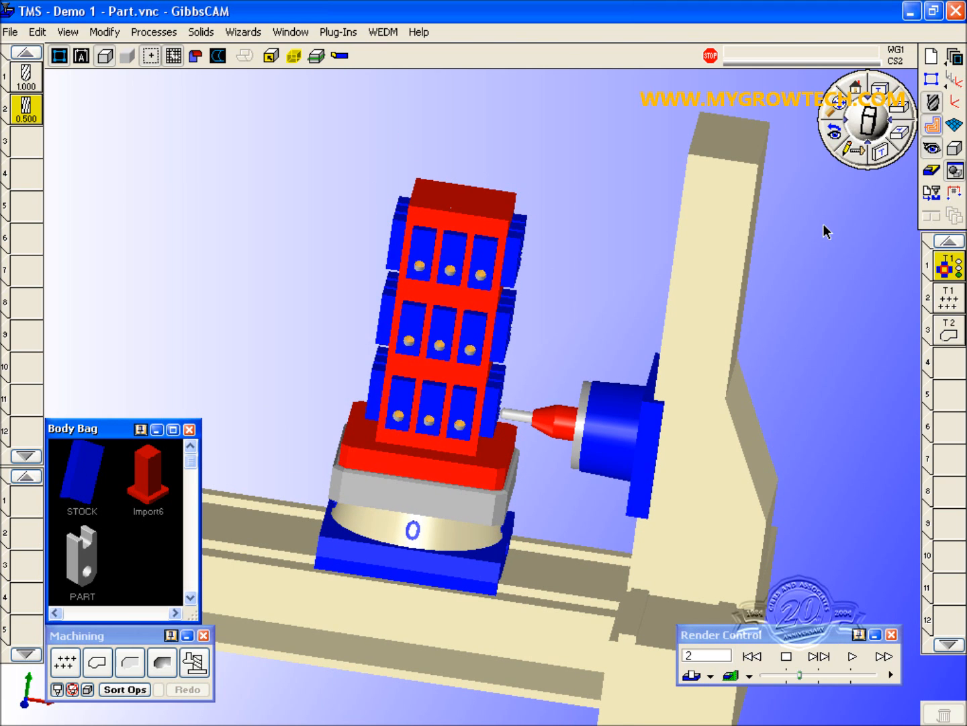
middle_drag(705, 450, 575, 462)
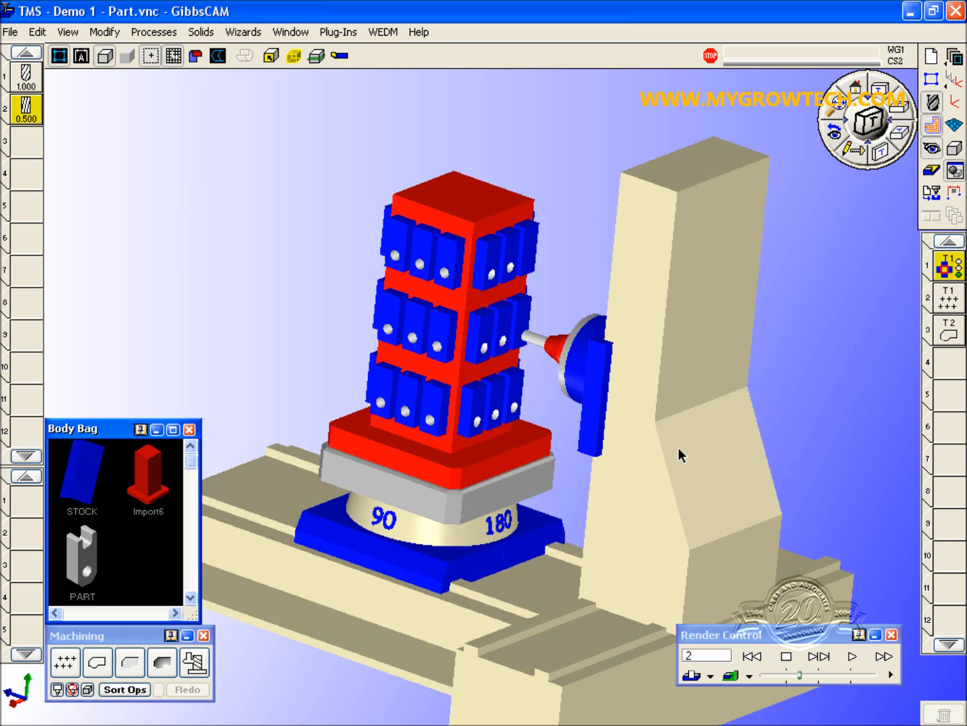
click(786, 657)
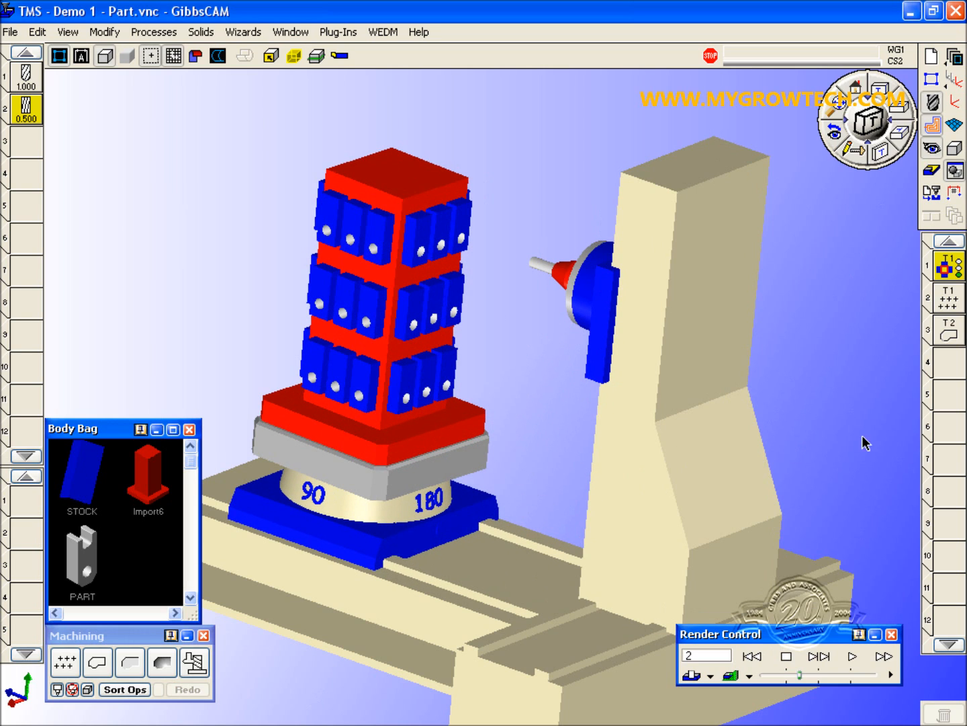
- Review the tombstone output choices, keeping Sub Mode at 1 Sub / Group, Canned Cycles at Cycle in Sub and B Output at 0 - 360
double_click(939, 272)
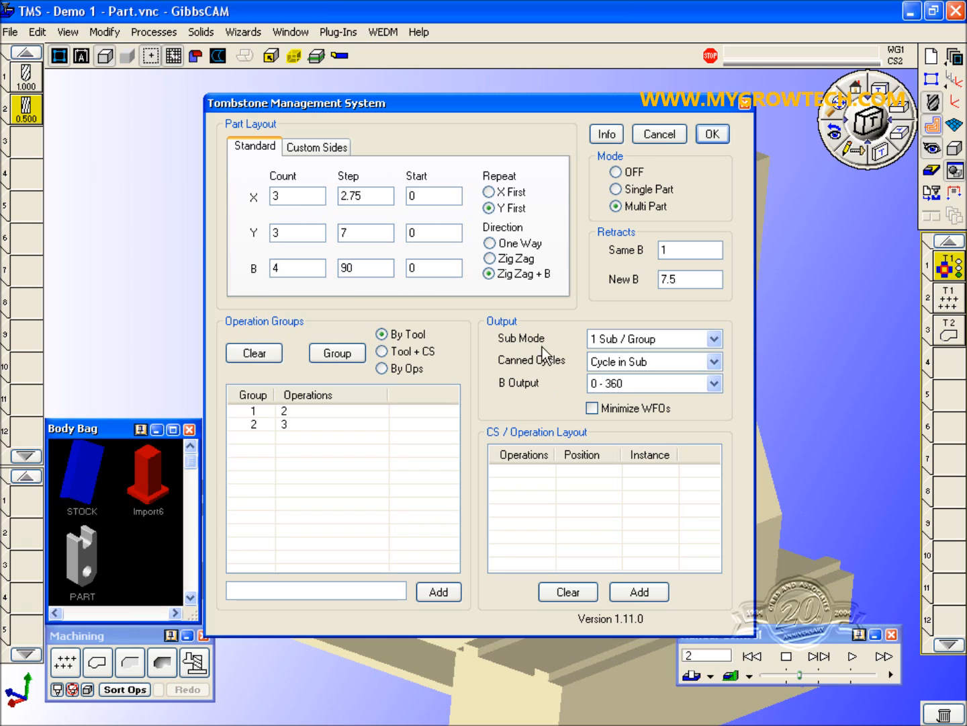
click(715, 339)
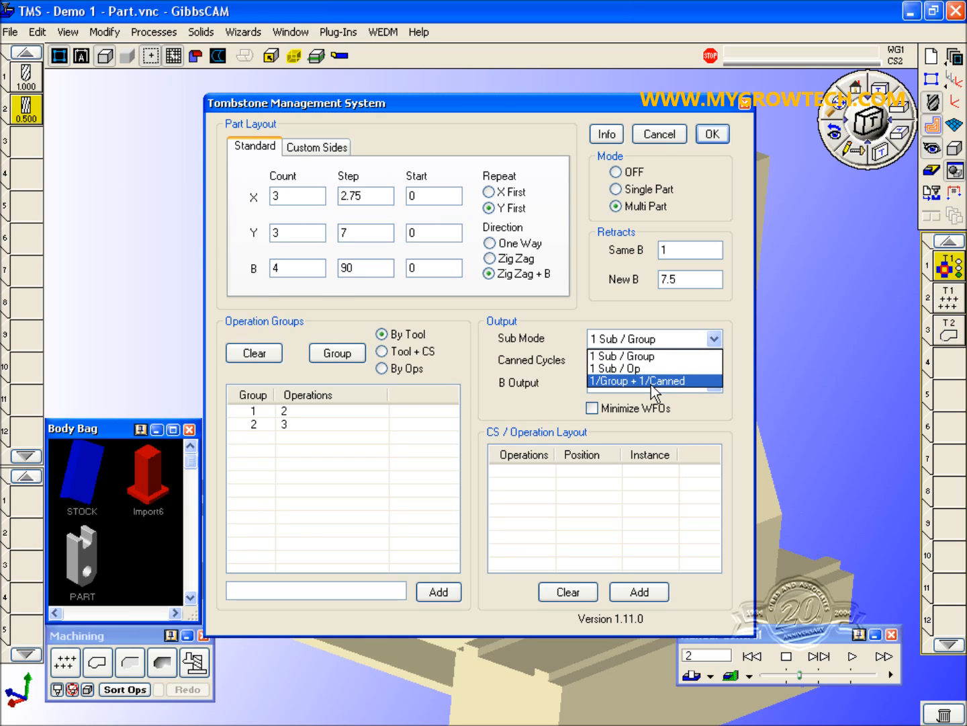
click(555, 346)
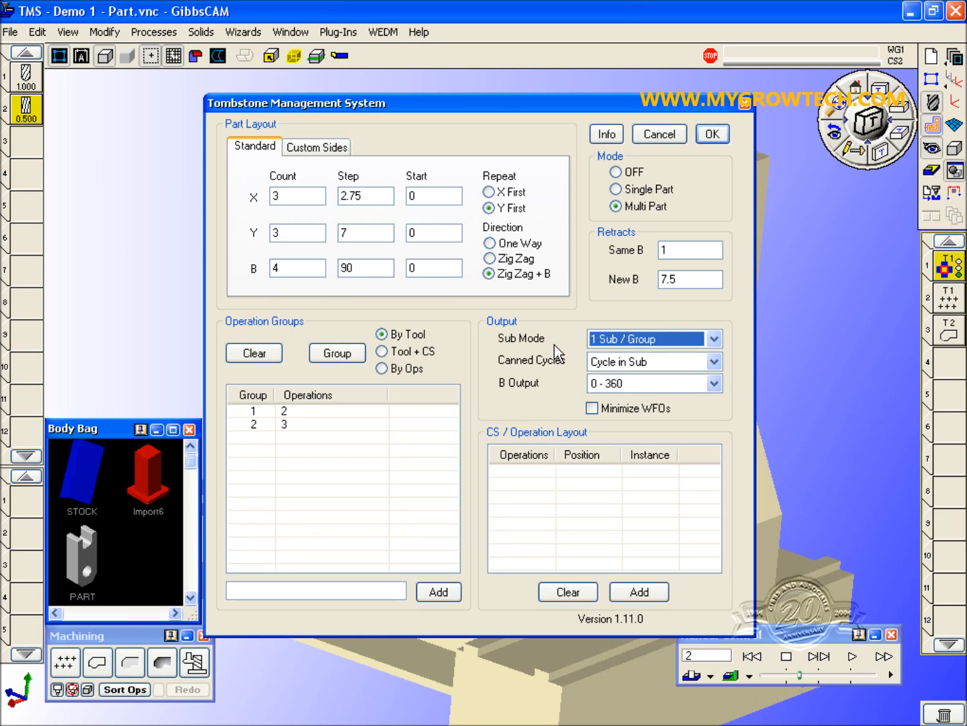
click(716, 363)
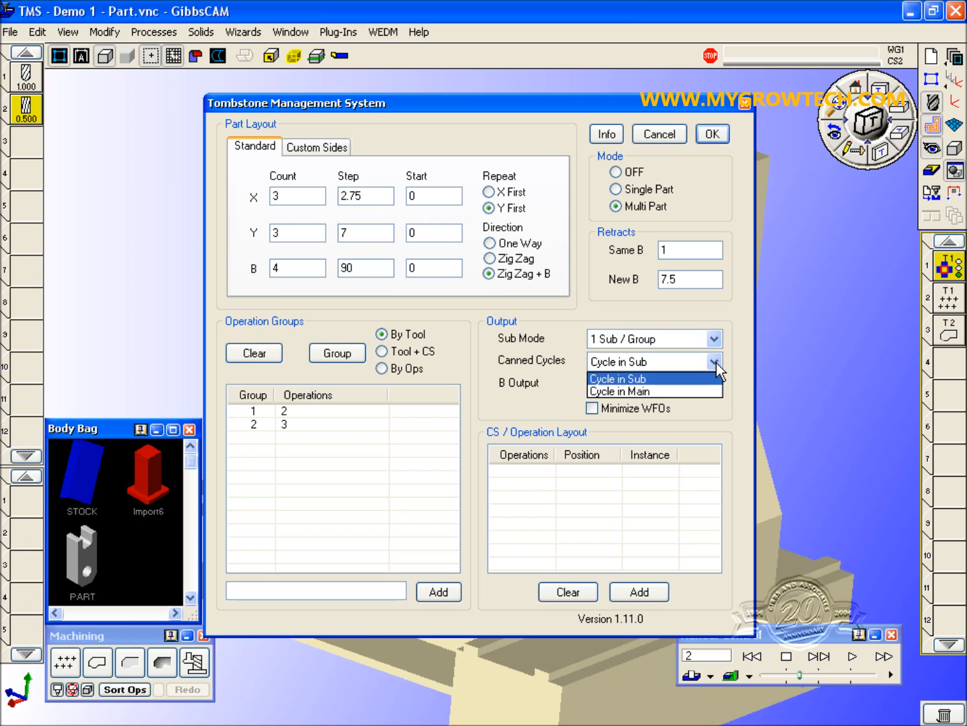
click(625, 380)
click(627, 386)
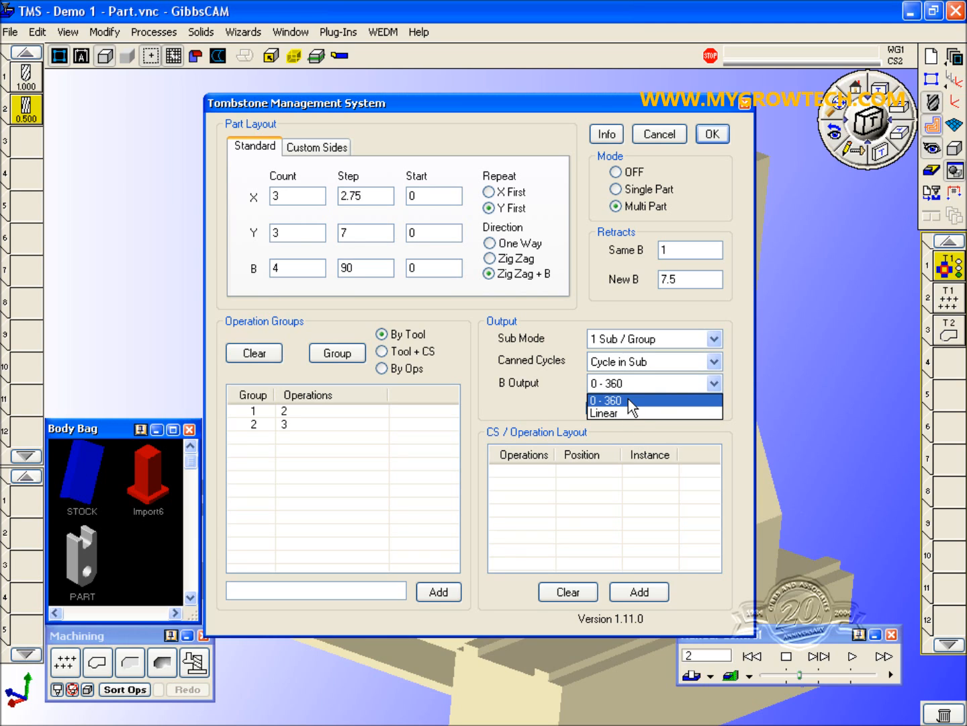
click(629, 398)
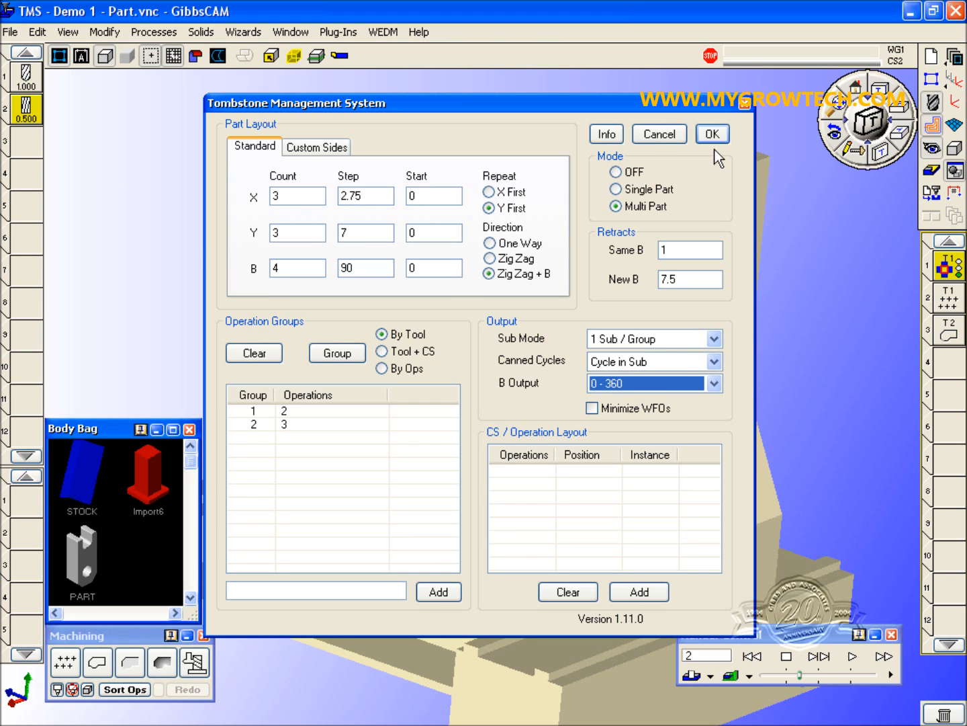
click(713, 133)
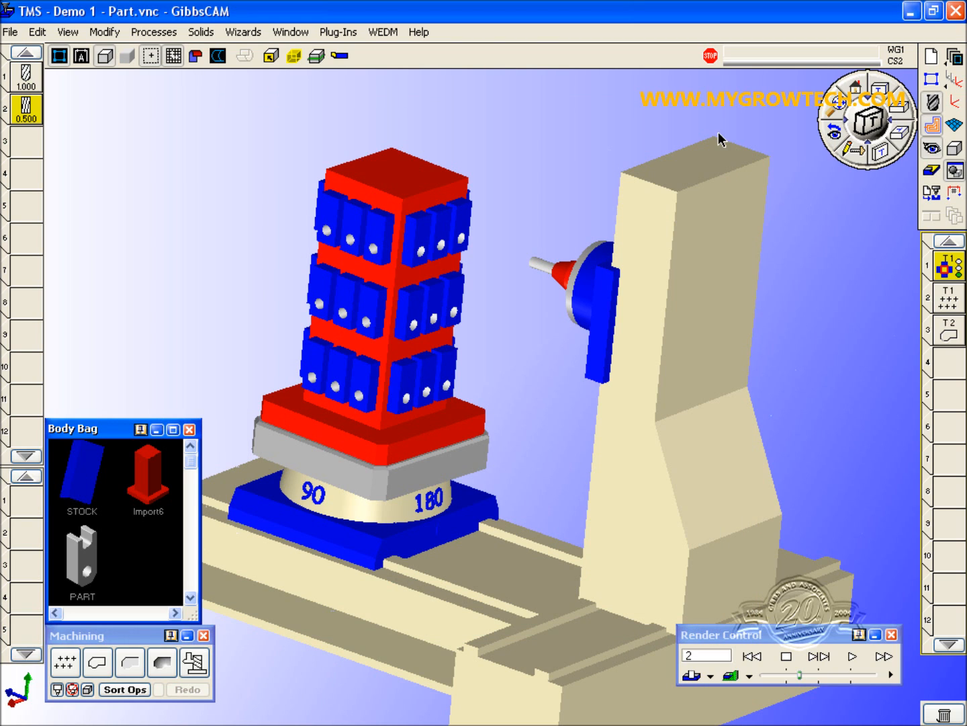
- Resume the machine simulation into operation 3 and examine the contour machining of the tombstone parts up close
click(851, 656)
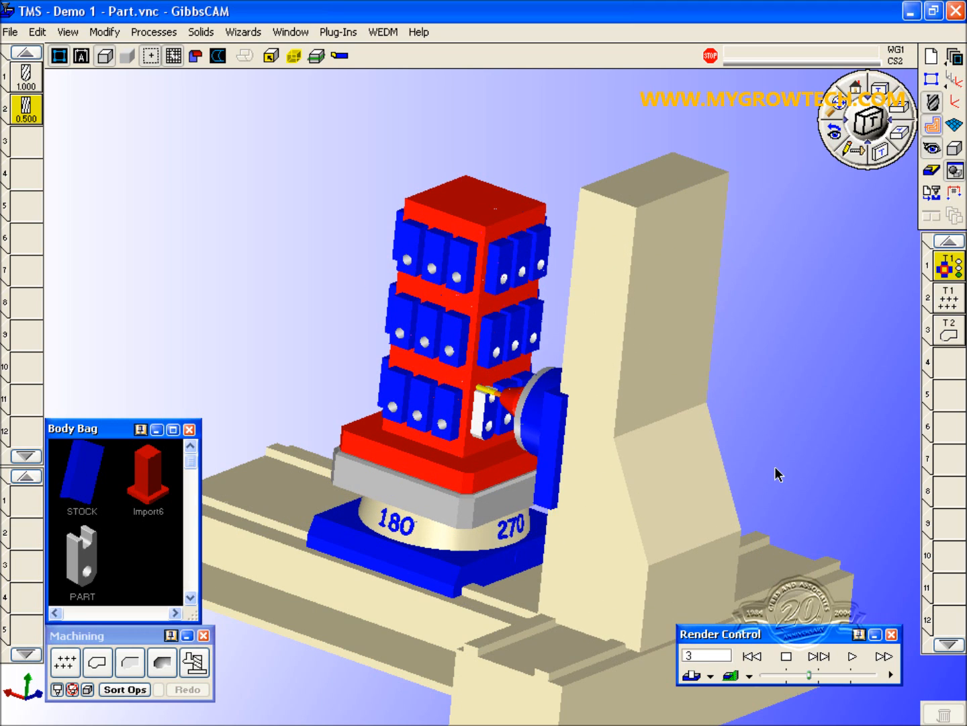
drag(413, 229, 613, 504)
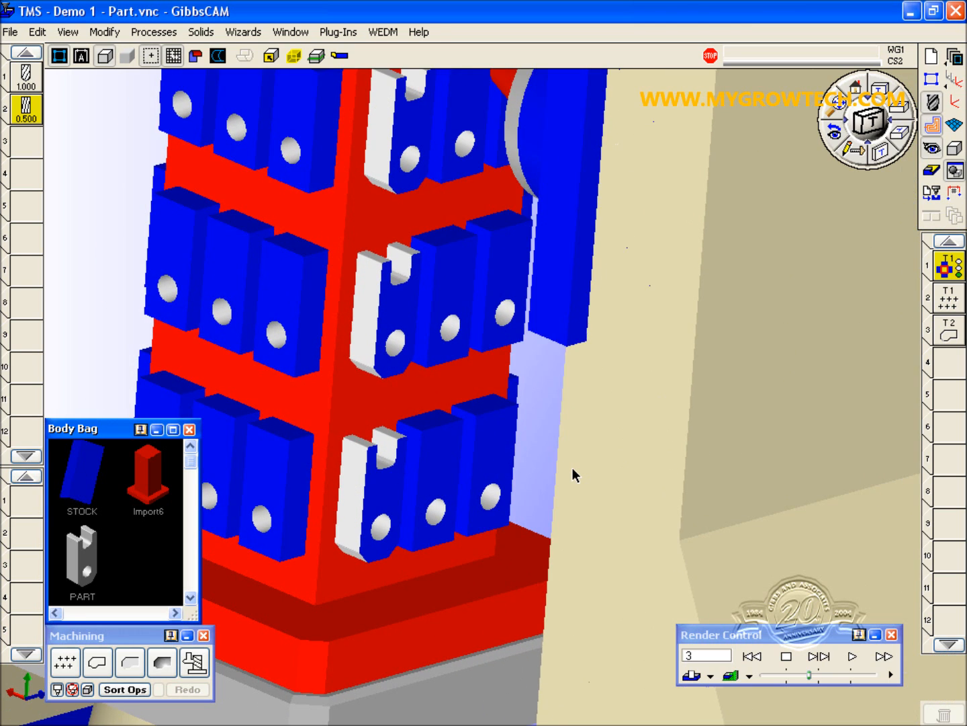
scroll(572, 469, down, 5)
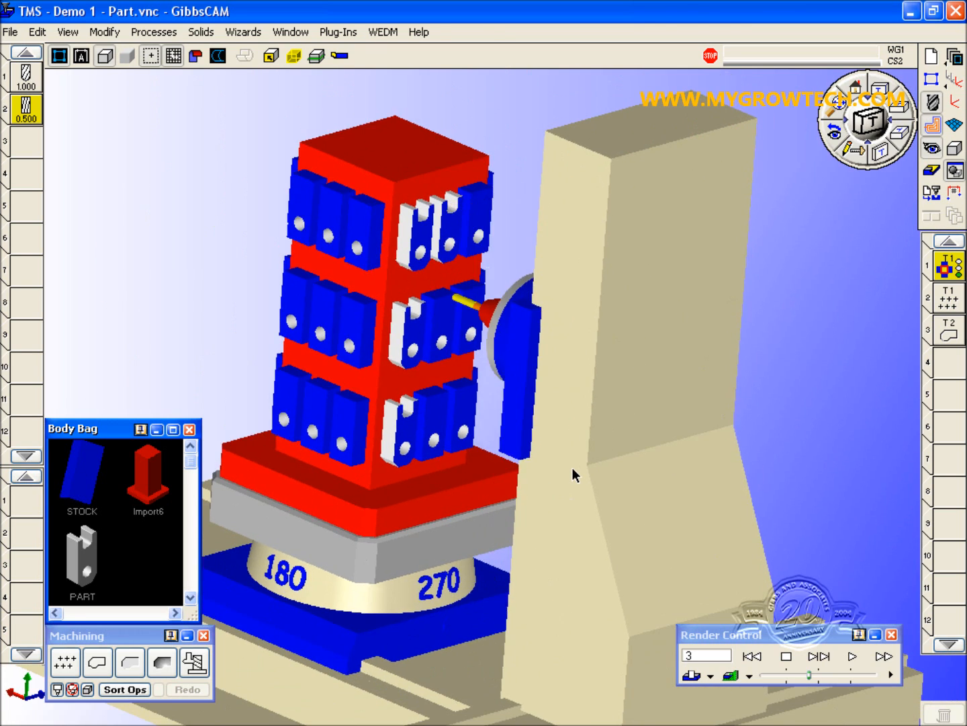